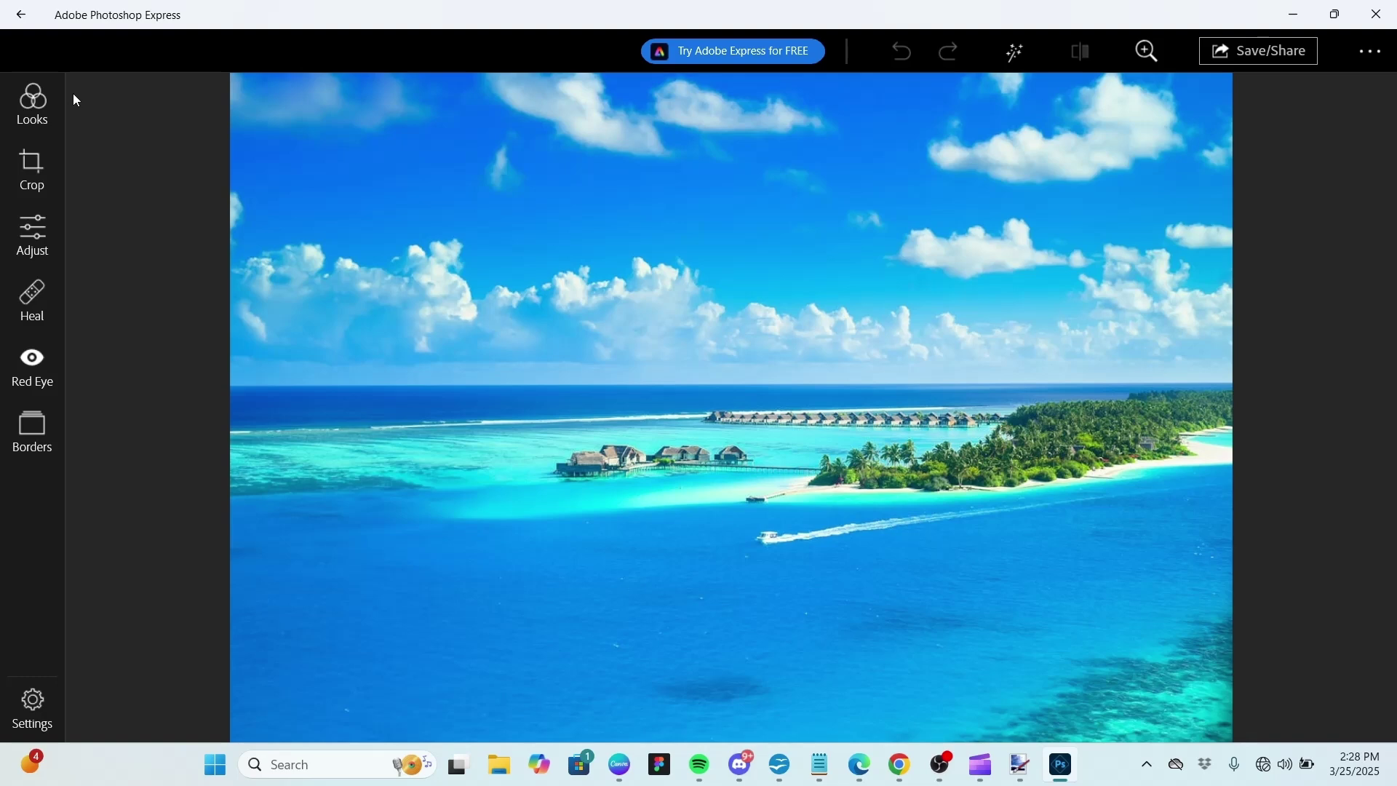
# Try the Invert look from the Basic group on the photo and undo it
pyautogui.click(33, 98)
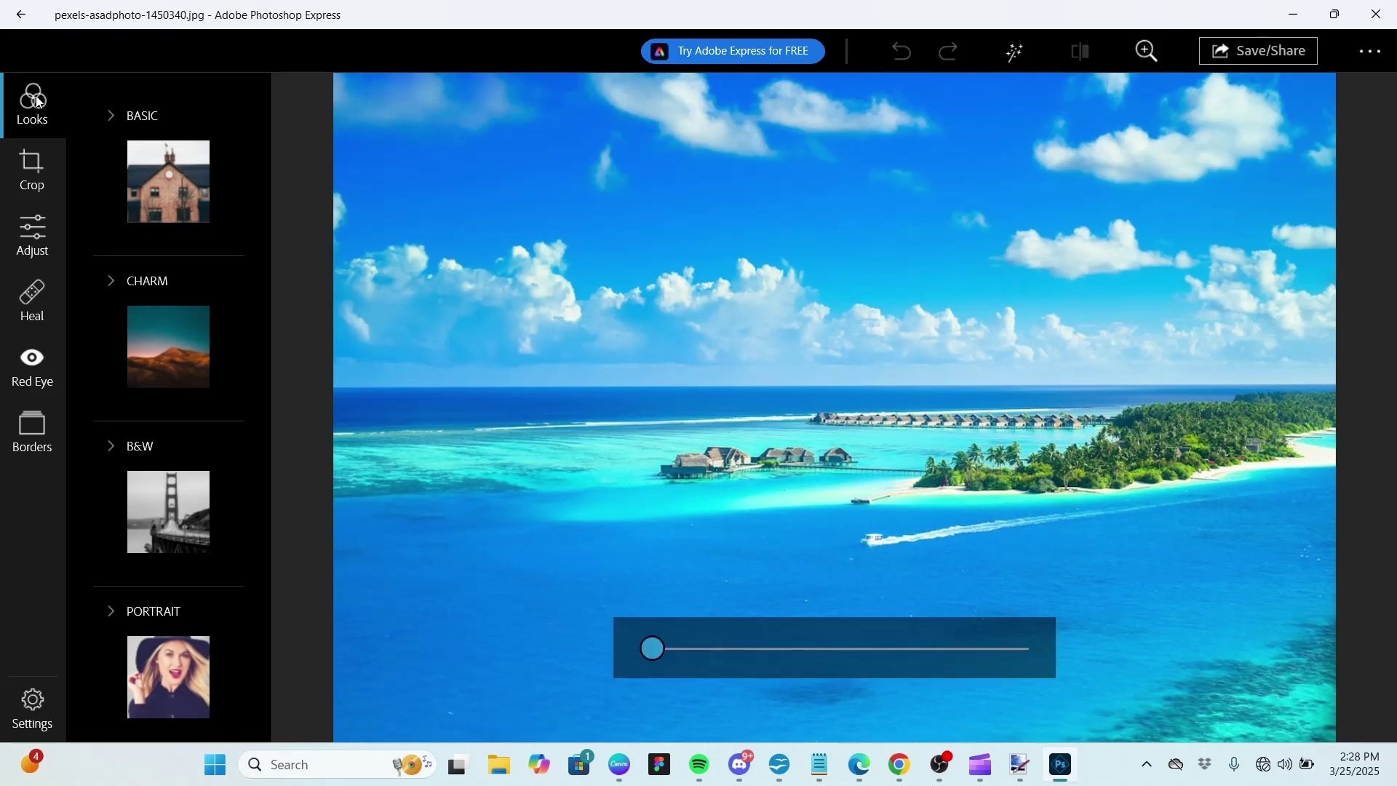
pyautogui.click(113, 117)
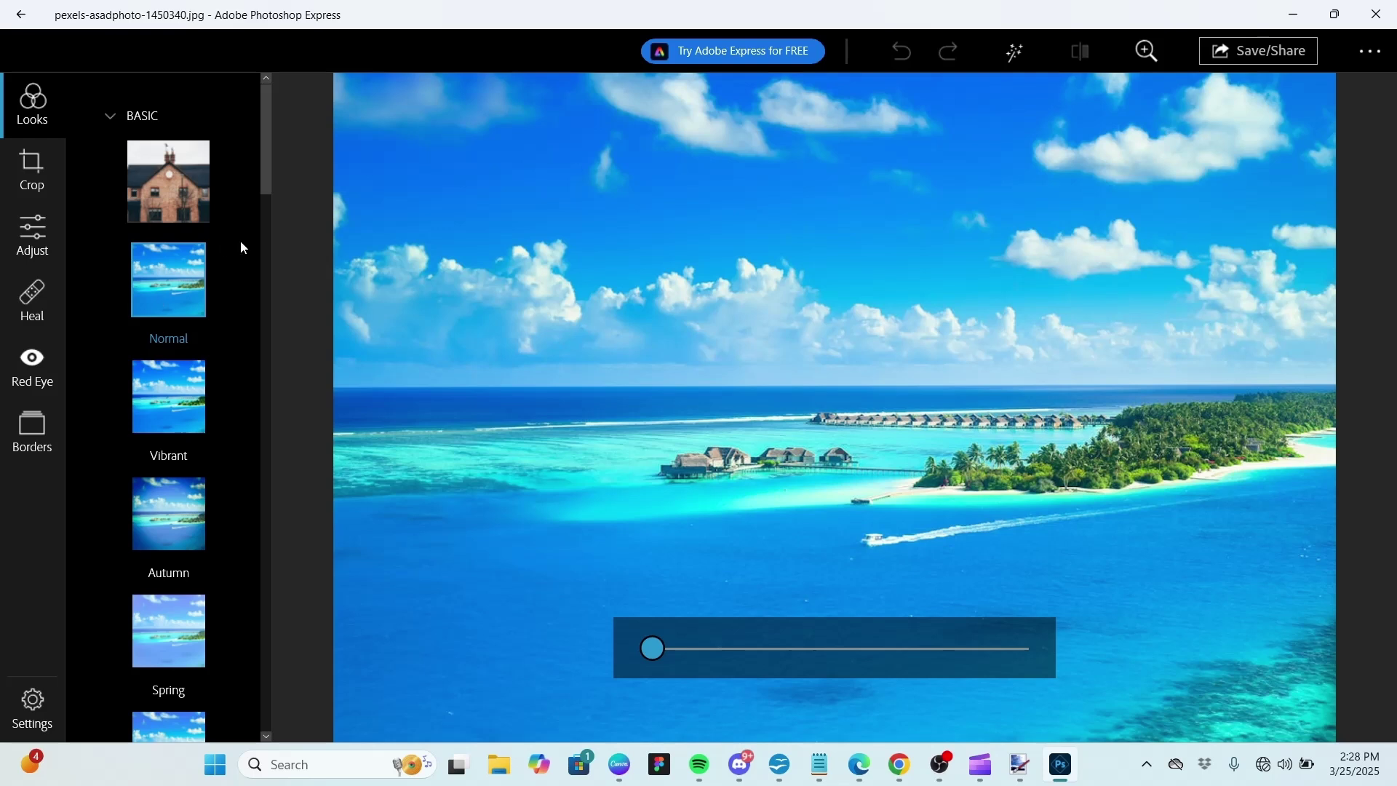
pyautogui.moveTo(263, 177); pyautogui.dragTo(269, 265)
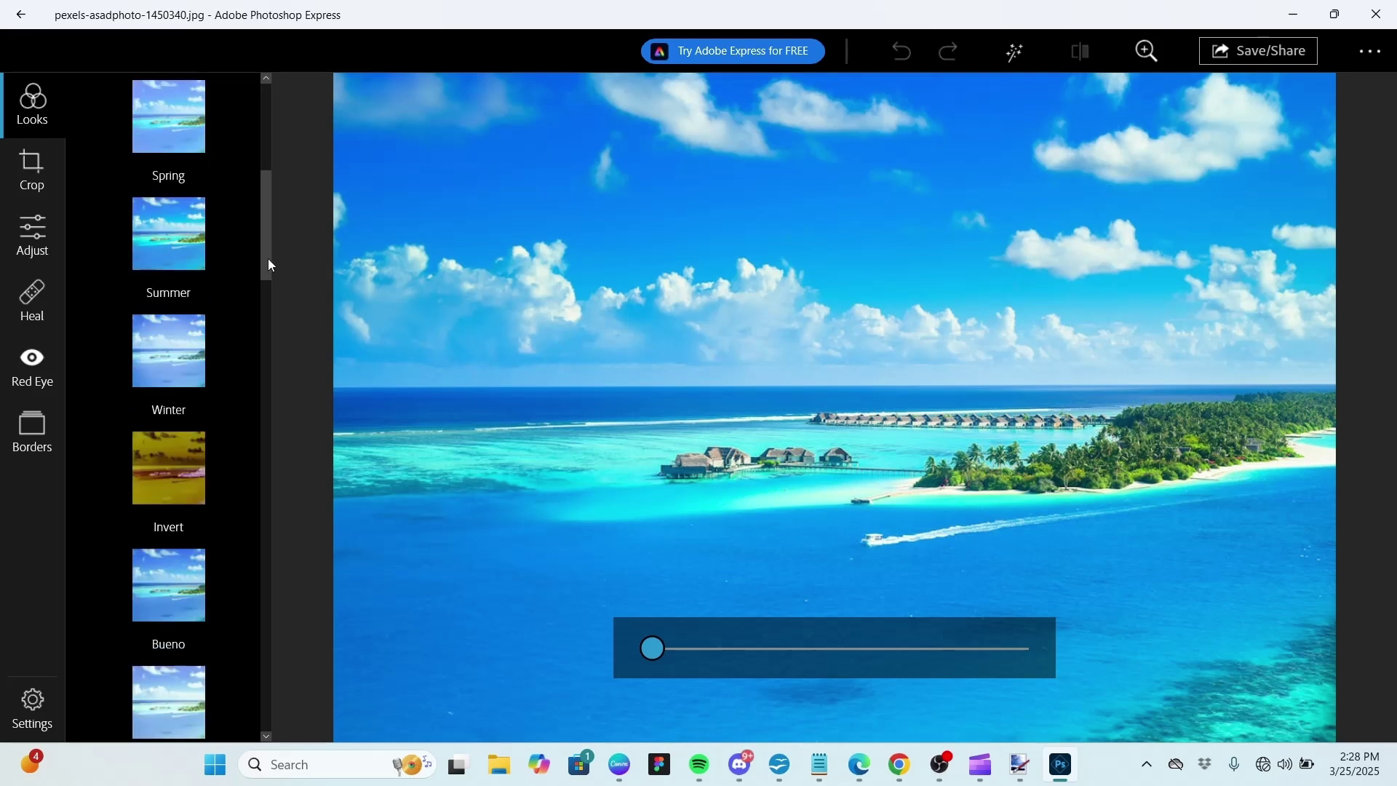
pyautogui.click(177, 470)
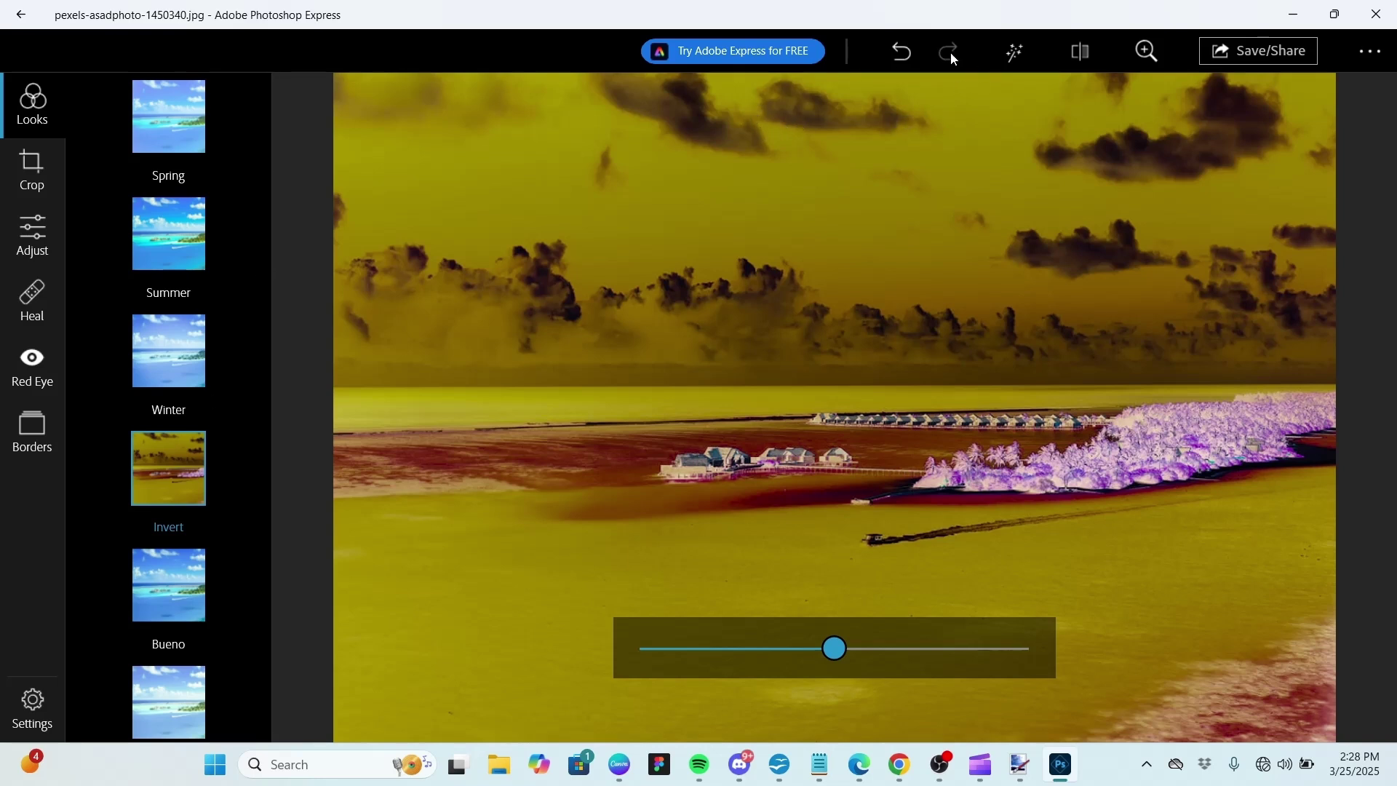
pyautogui.click(906, 48)
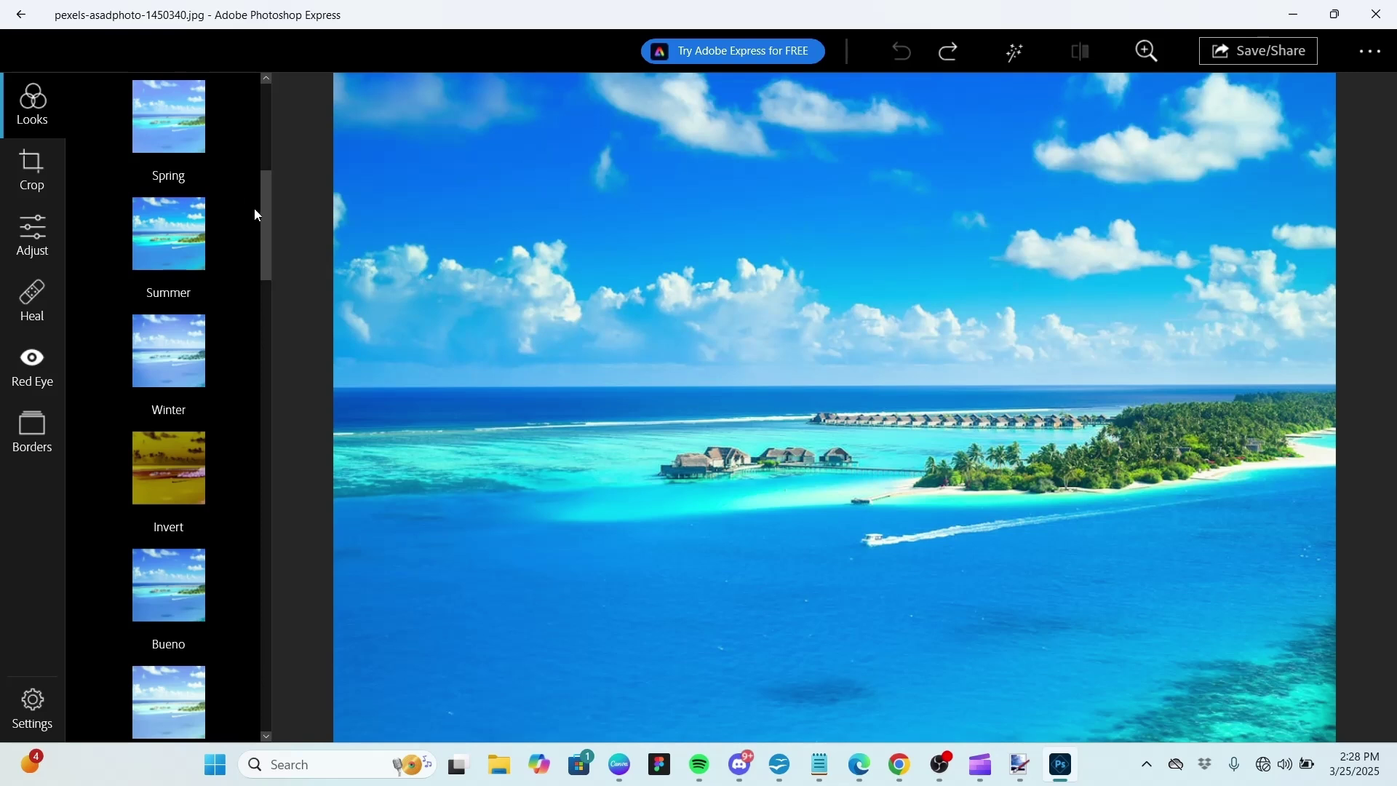
# Try the Silvered look from the Basic group, restore the photo to Normal and collapse the group
pyautogui.moveTo(264, 212); pyautogui.dragTo(276, 342)
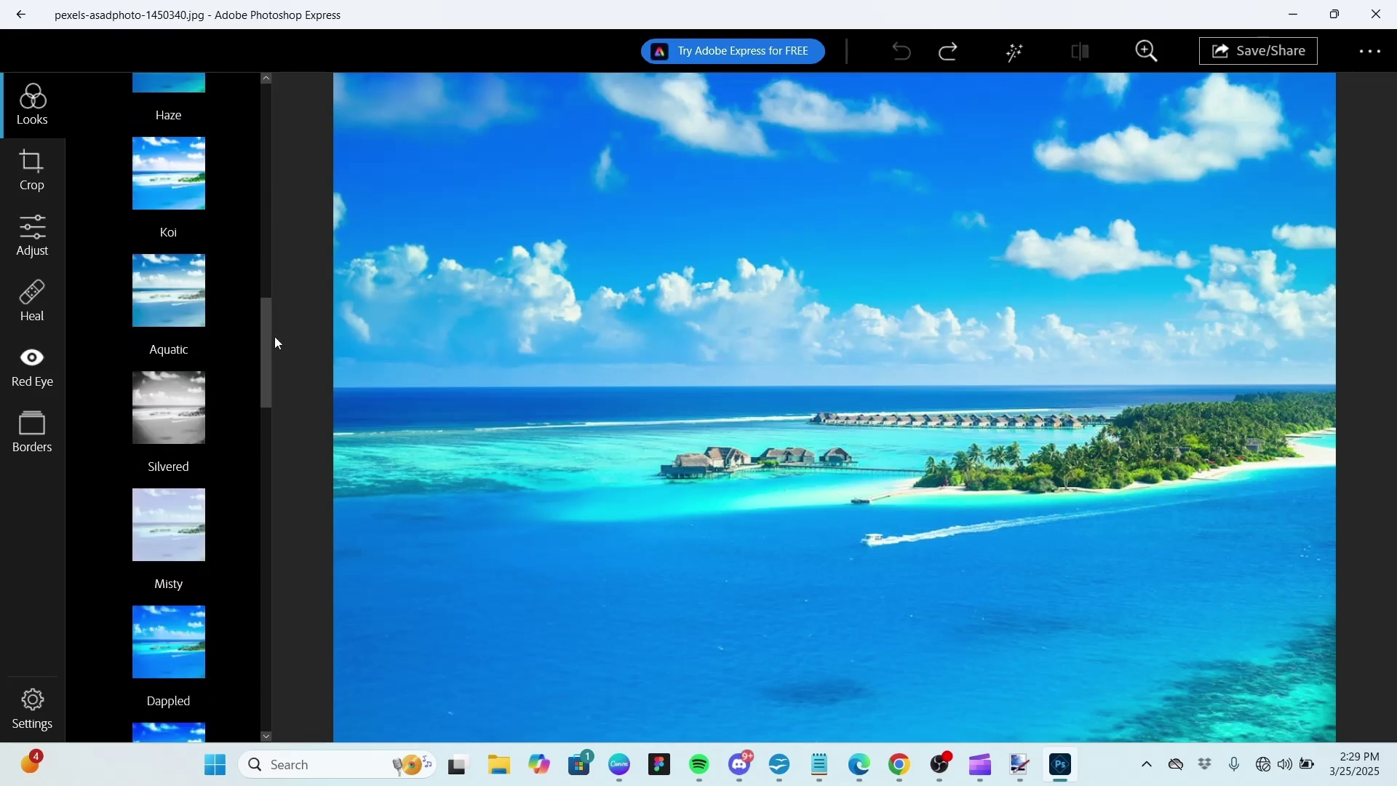
pyautogui.click(158, 434)
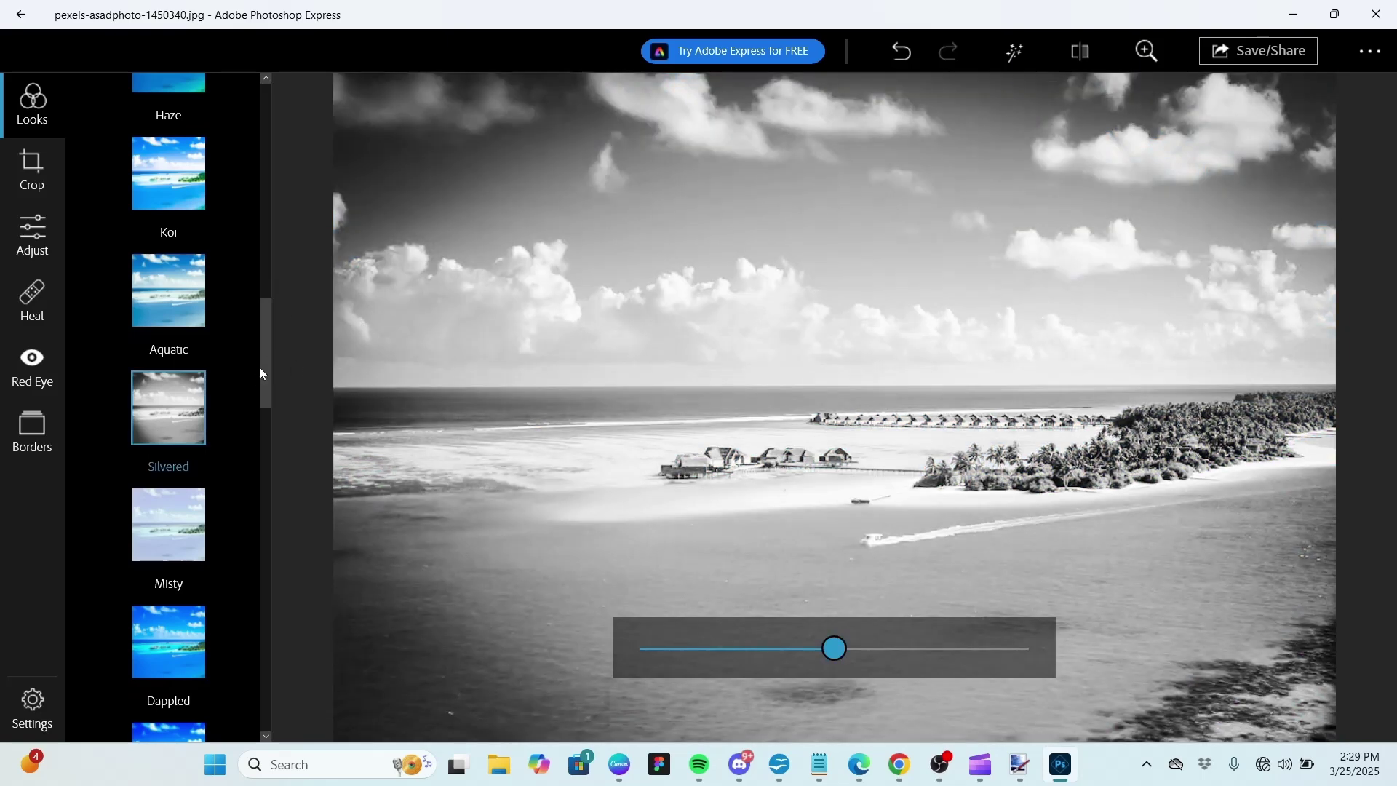
pyautogui.moveTo(266, 373); pyautogui.dragTo(266, 155)
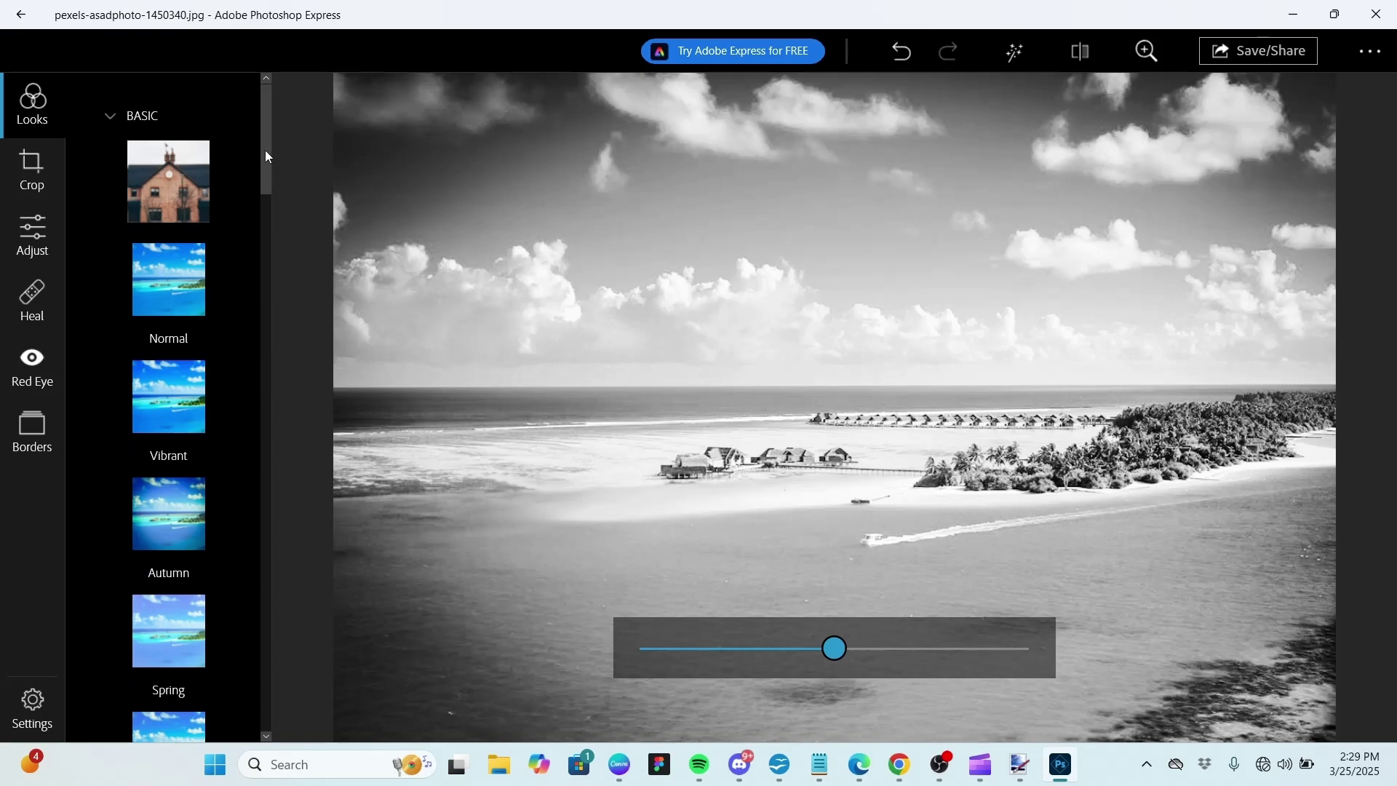
pyautogui.click(172, 281)
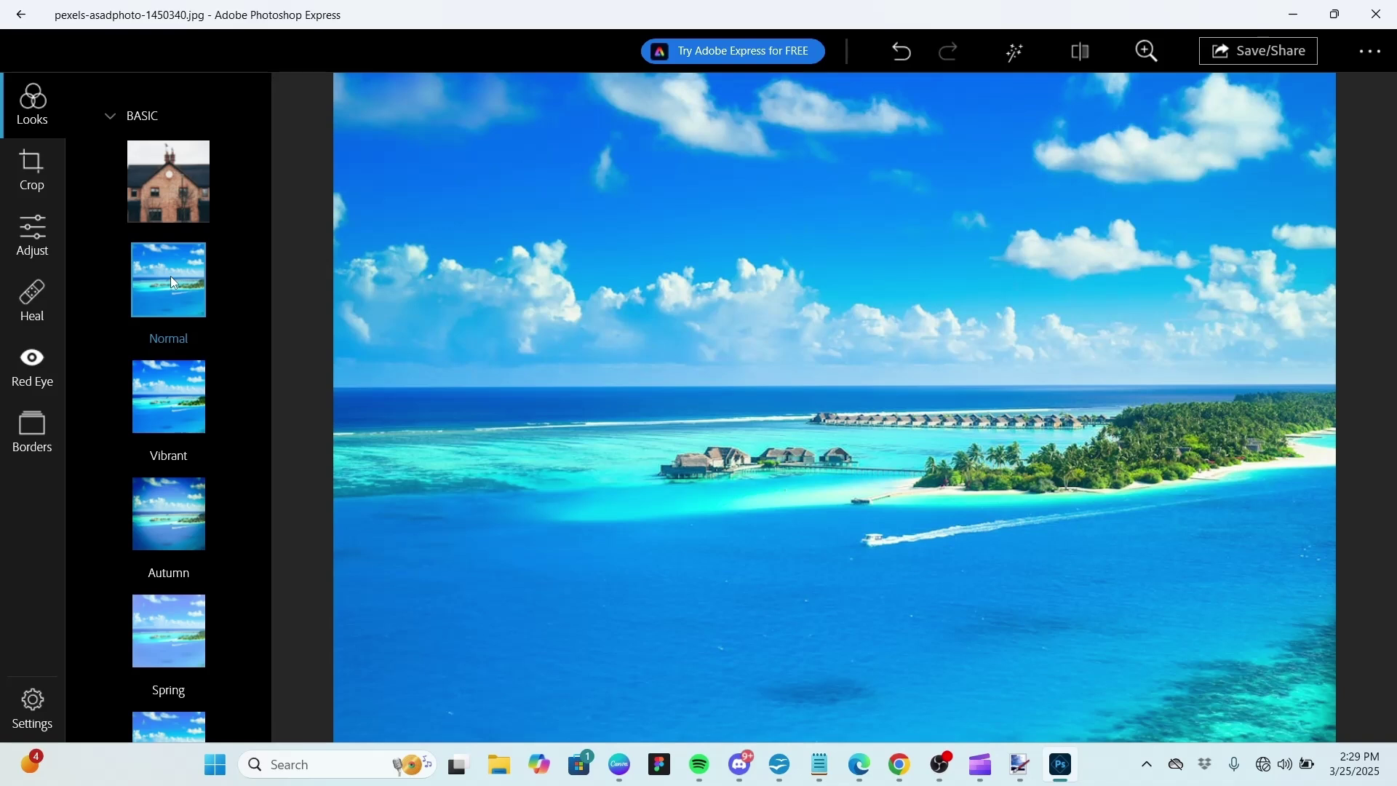
pyautogui.click(110, 135)
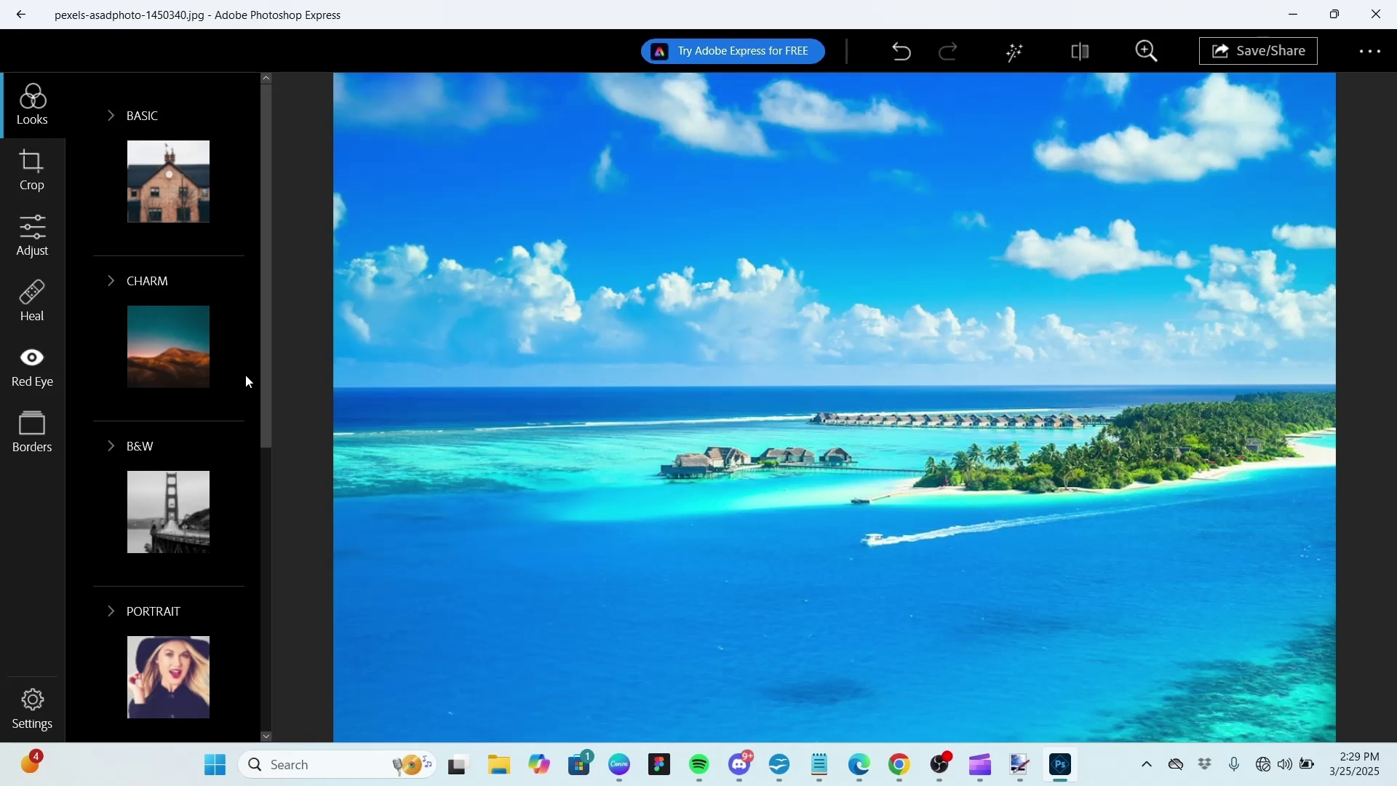
# Try the Antique and Selenium looks from the B&W group and reset the photo to Normal
pyautogui.click(112, 446)
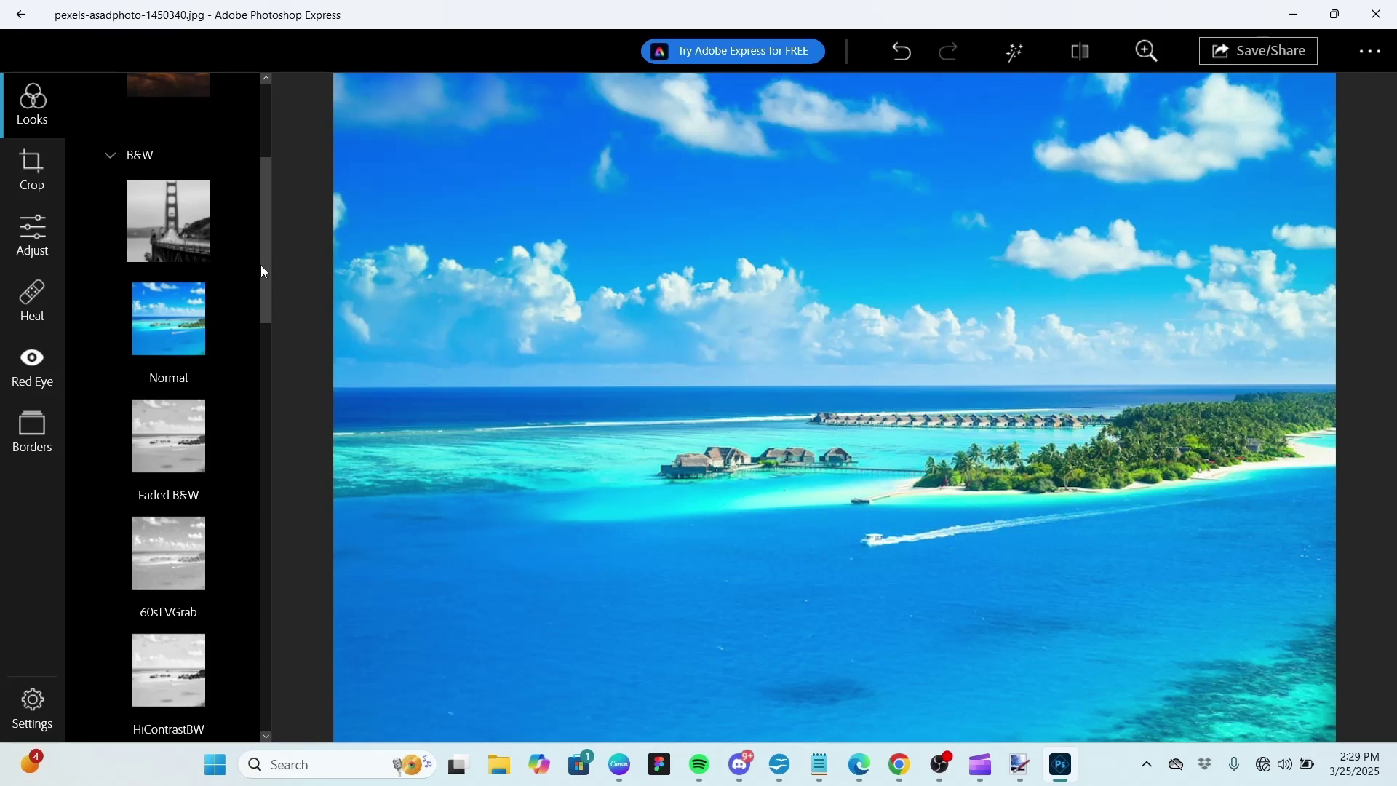
pyautogui.moveTo(270, 310); pyautogui.dragTo(266, 519)
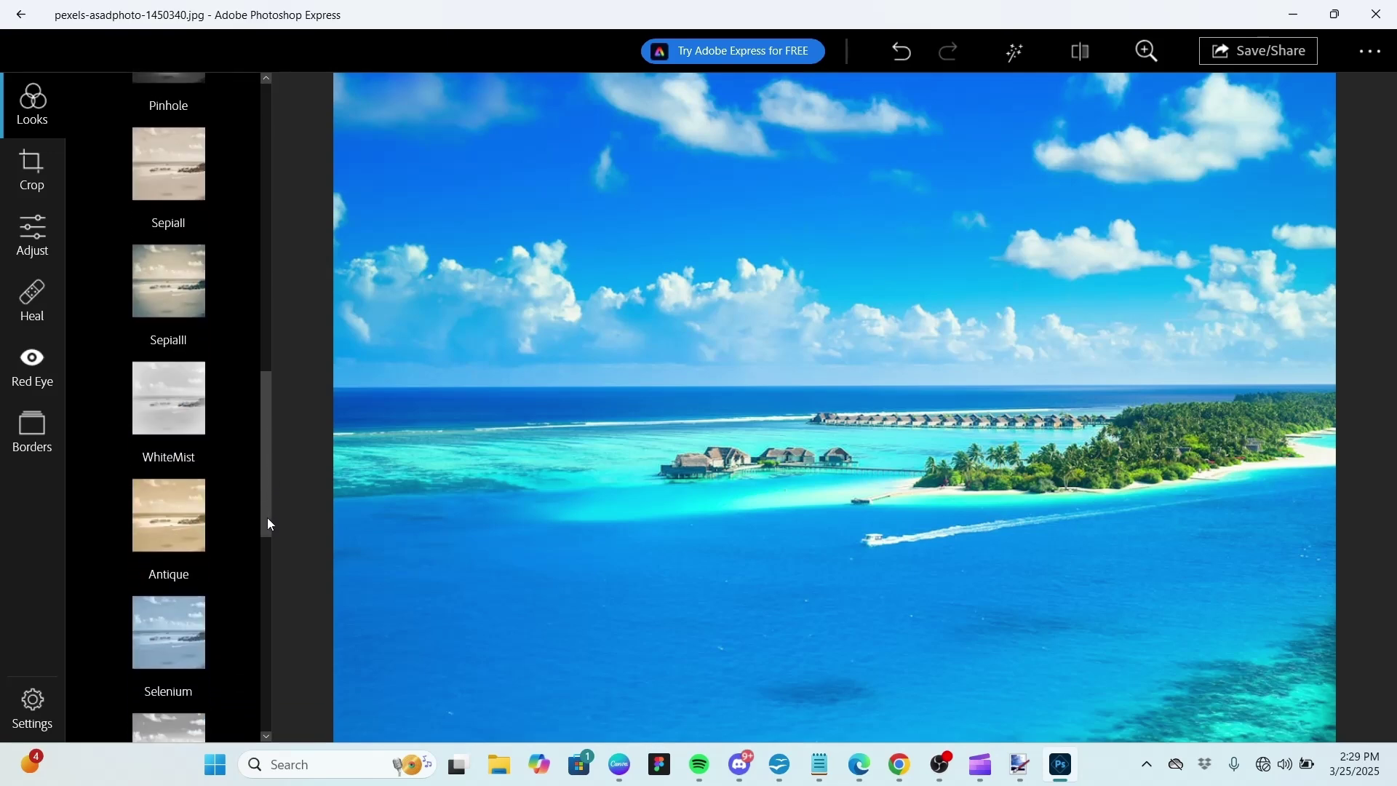
pyautogui.click(160, 508)
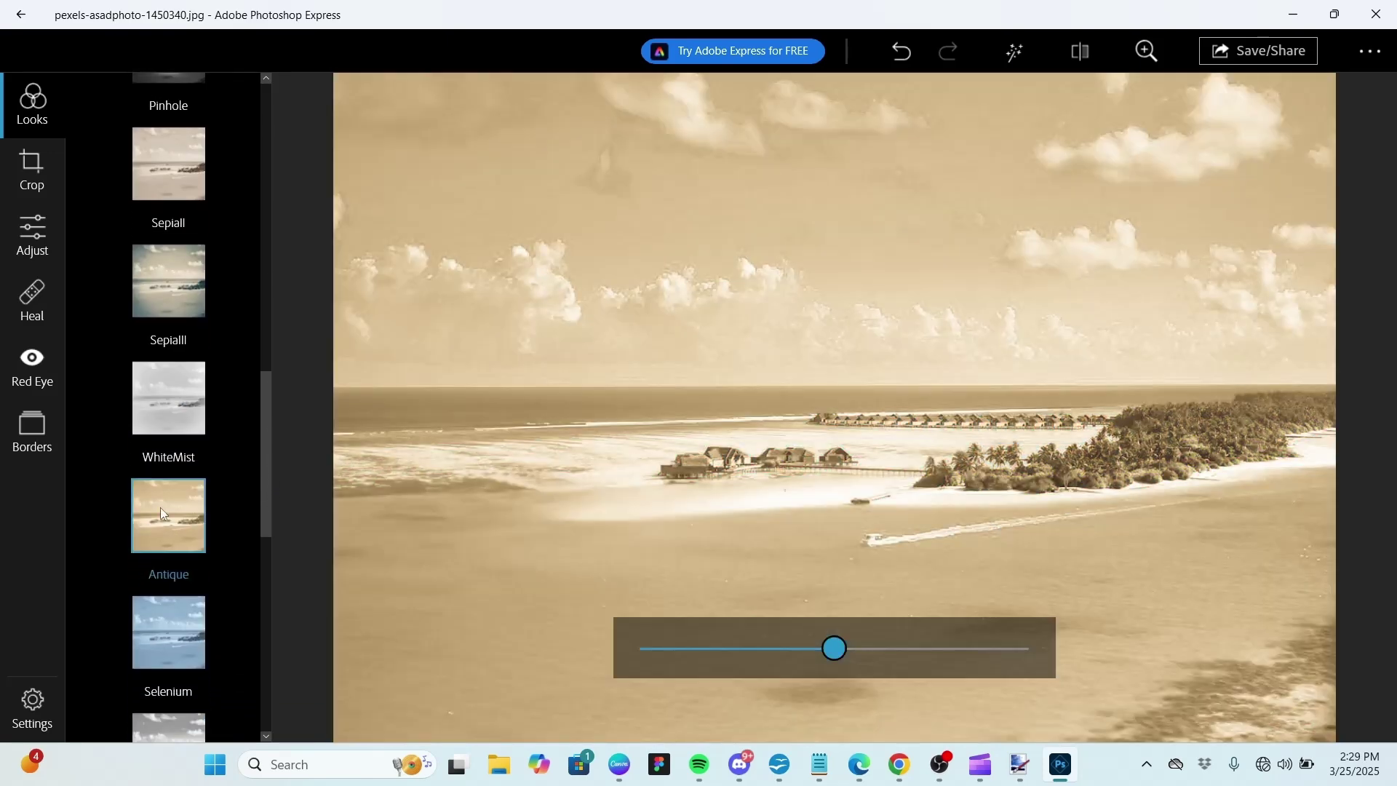
pyautogui.moveTo(269, 448); pyautogui.dragTo(279, 515)
pyautogui.click(161, 372)
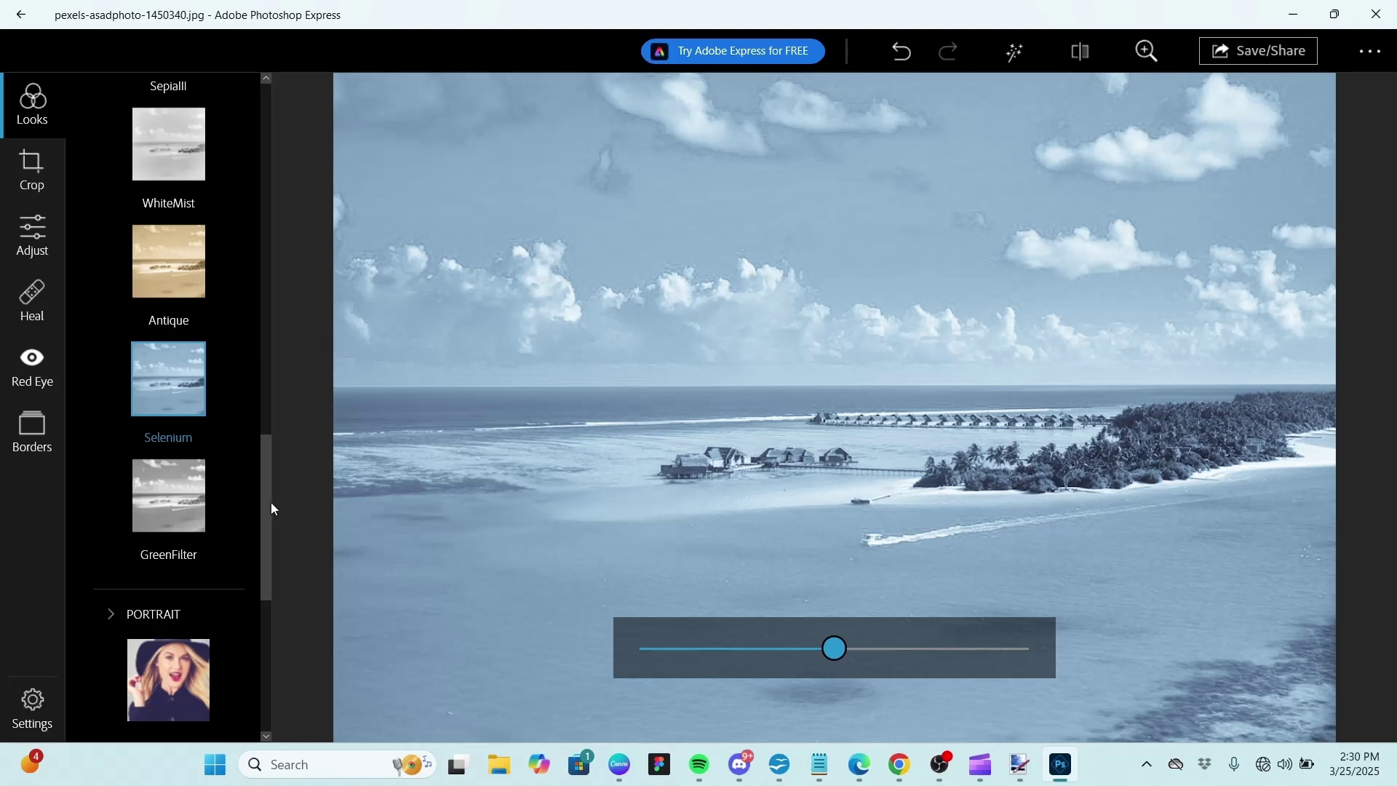
pyautogui.moveTo(265, 473); pyautogui.dragTo(284, 207)
pyautogui.click(166, 334)
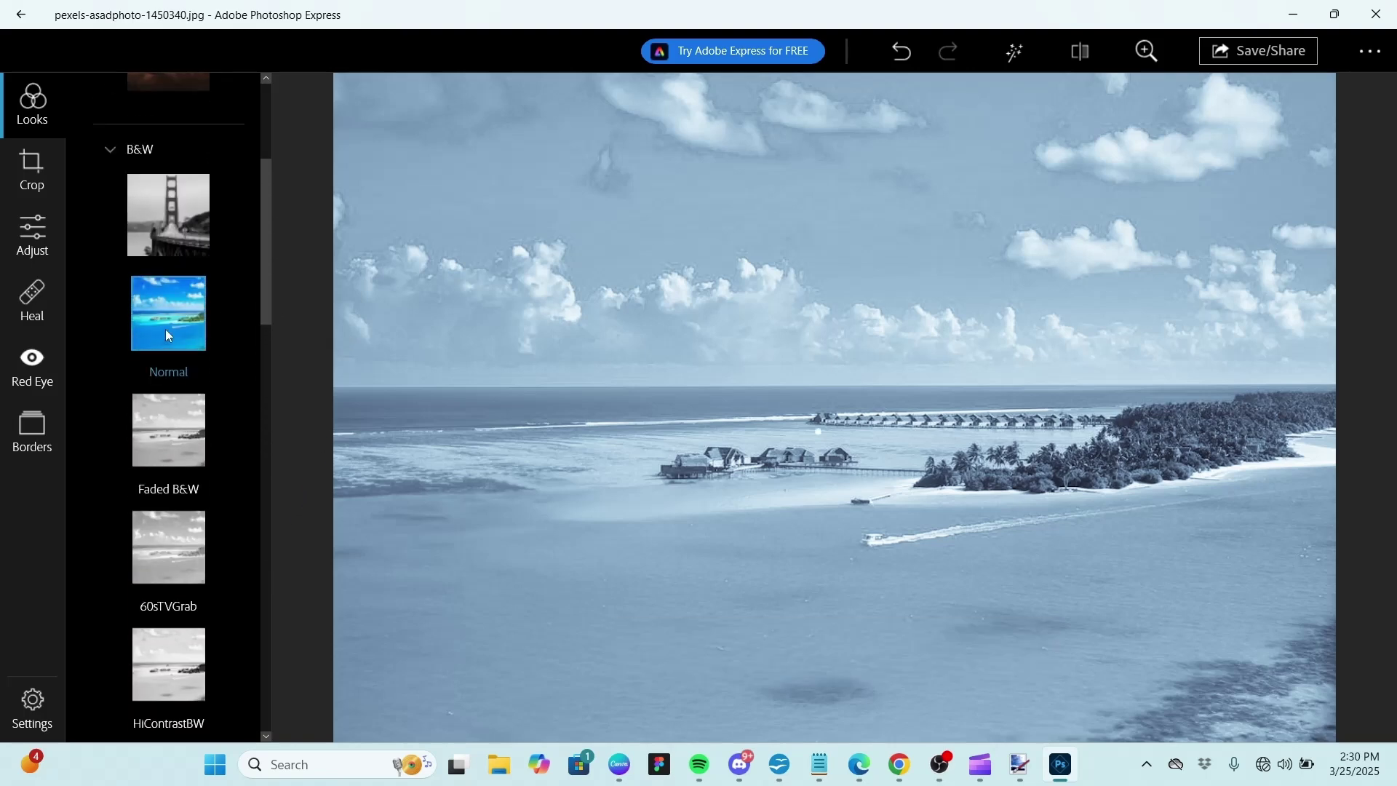
pyautogui.click(111, 151)
# Try the Portrait looks VignetteGlow, VignetteBlue, VintageII and Orton on the photo and return it to Normal
pyautogui.moveTo(264, 321); pyautogui.dragTo(285, 515)
pyautogui.click(110, 256)
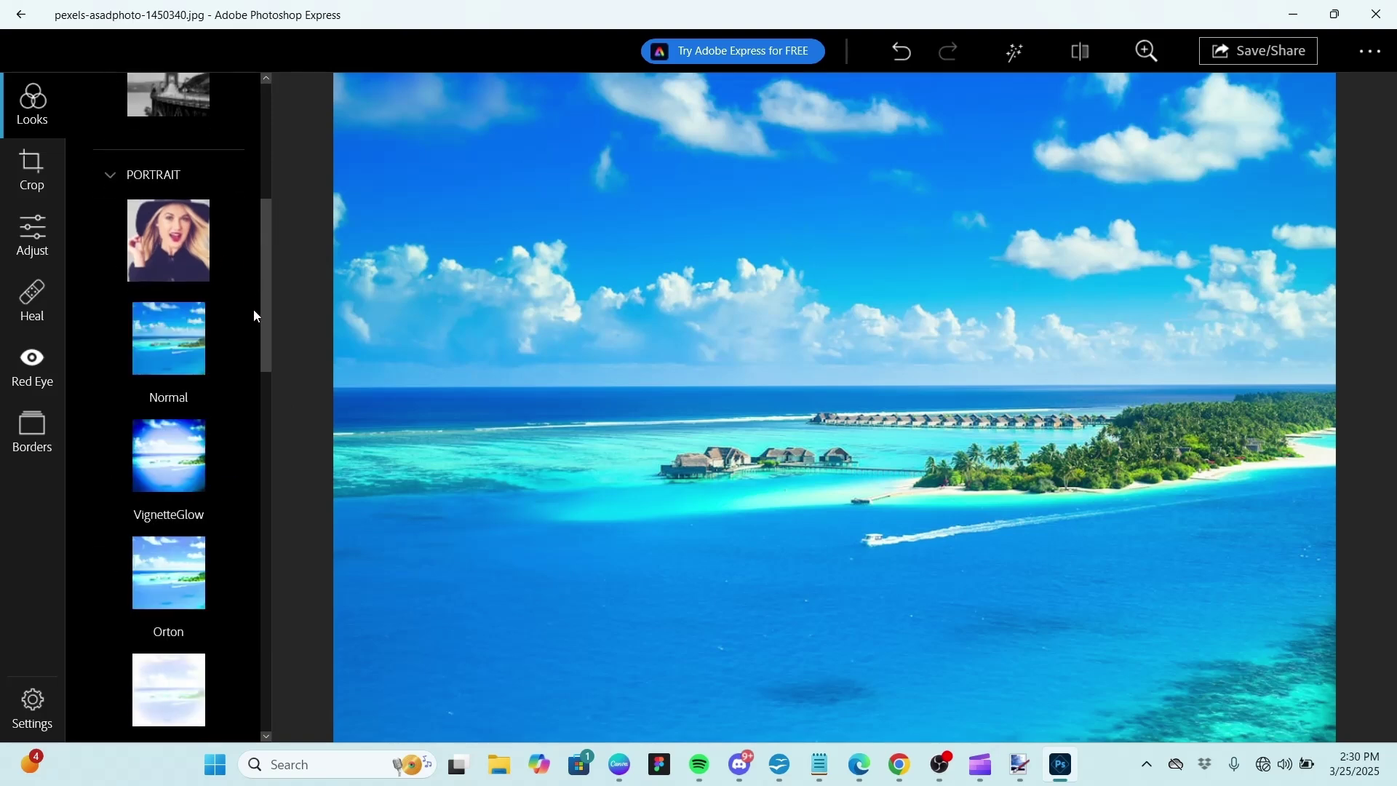
pyautogui.moveTo(271, 279); pyautogui.dragTo(259, 320)
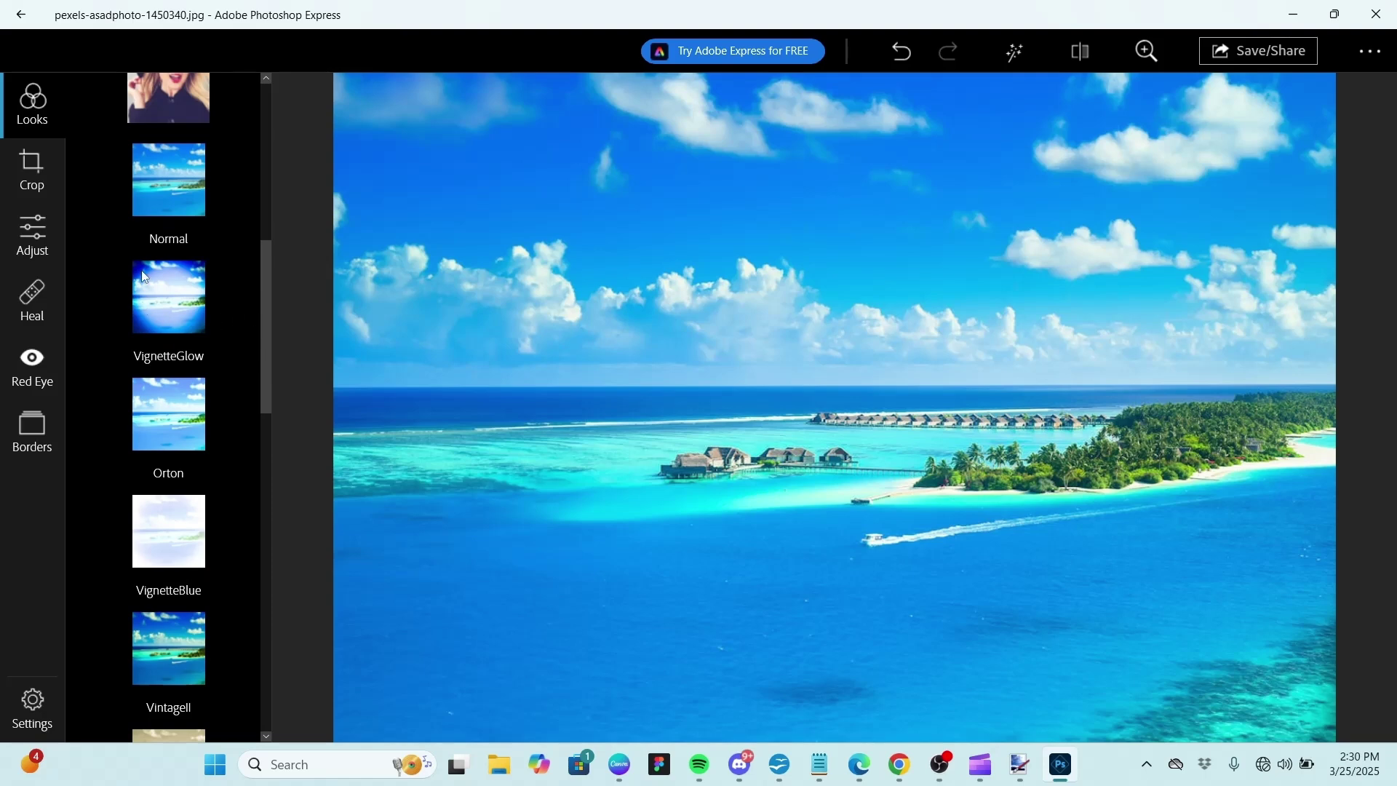
pyautogui.click(159, 300)
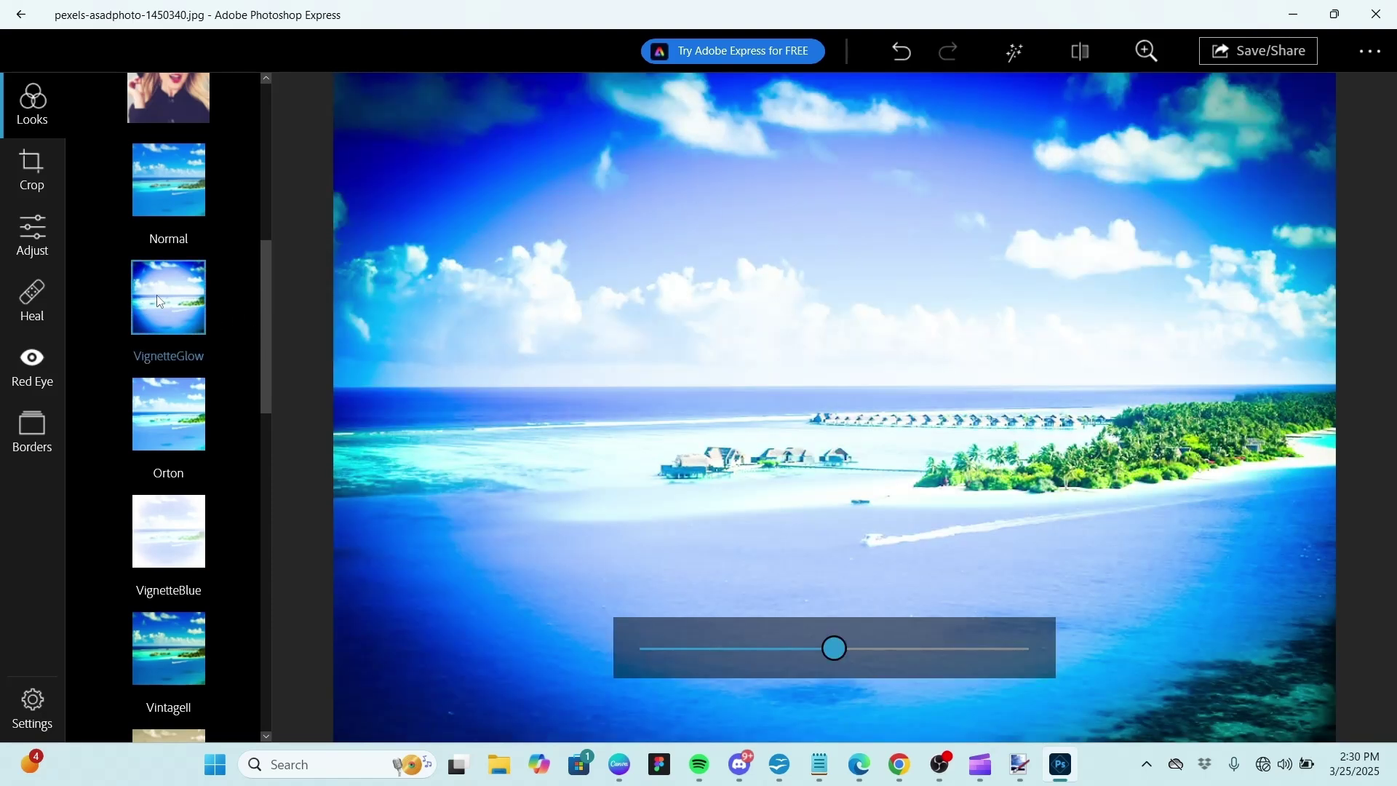
pyautogui.click(161, 563)
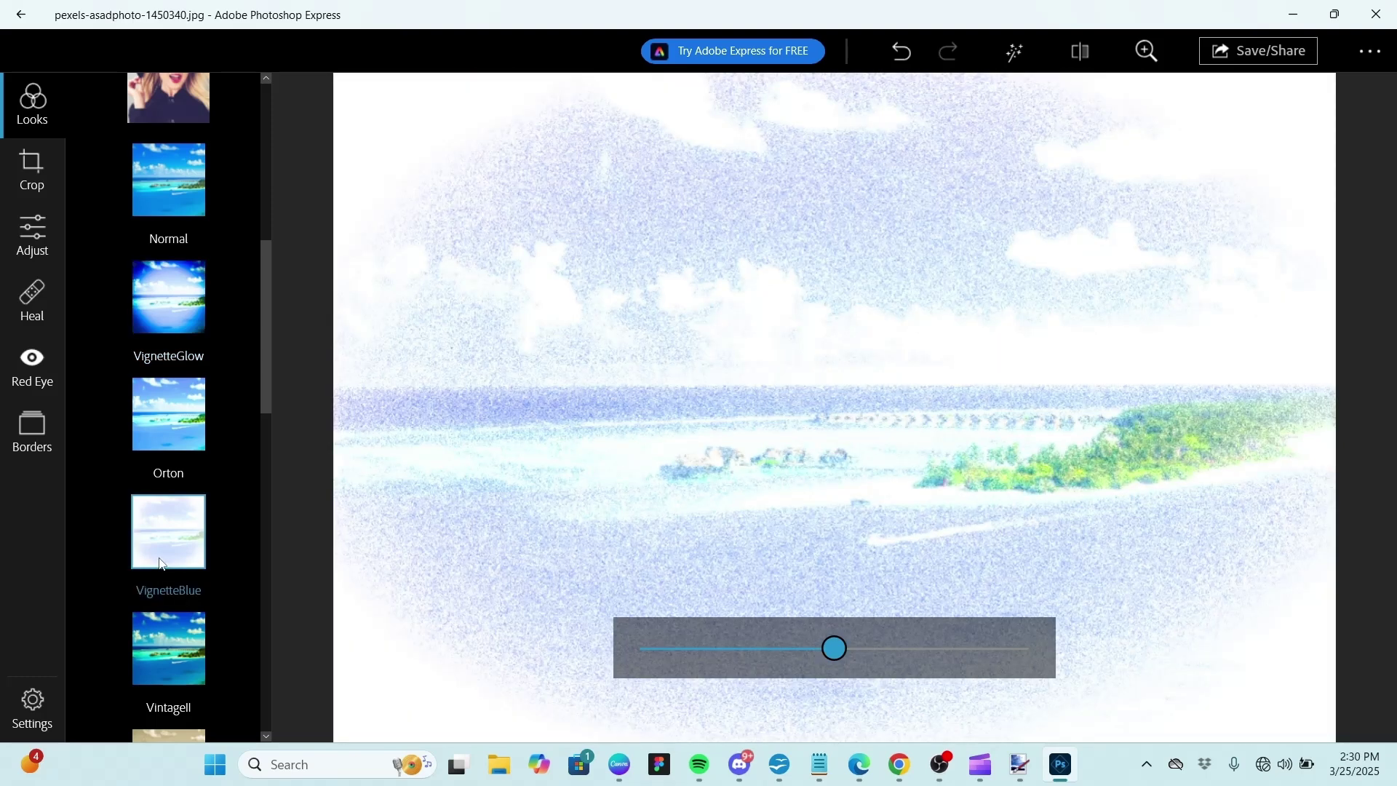
pyautogui.click(160, 643)
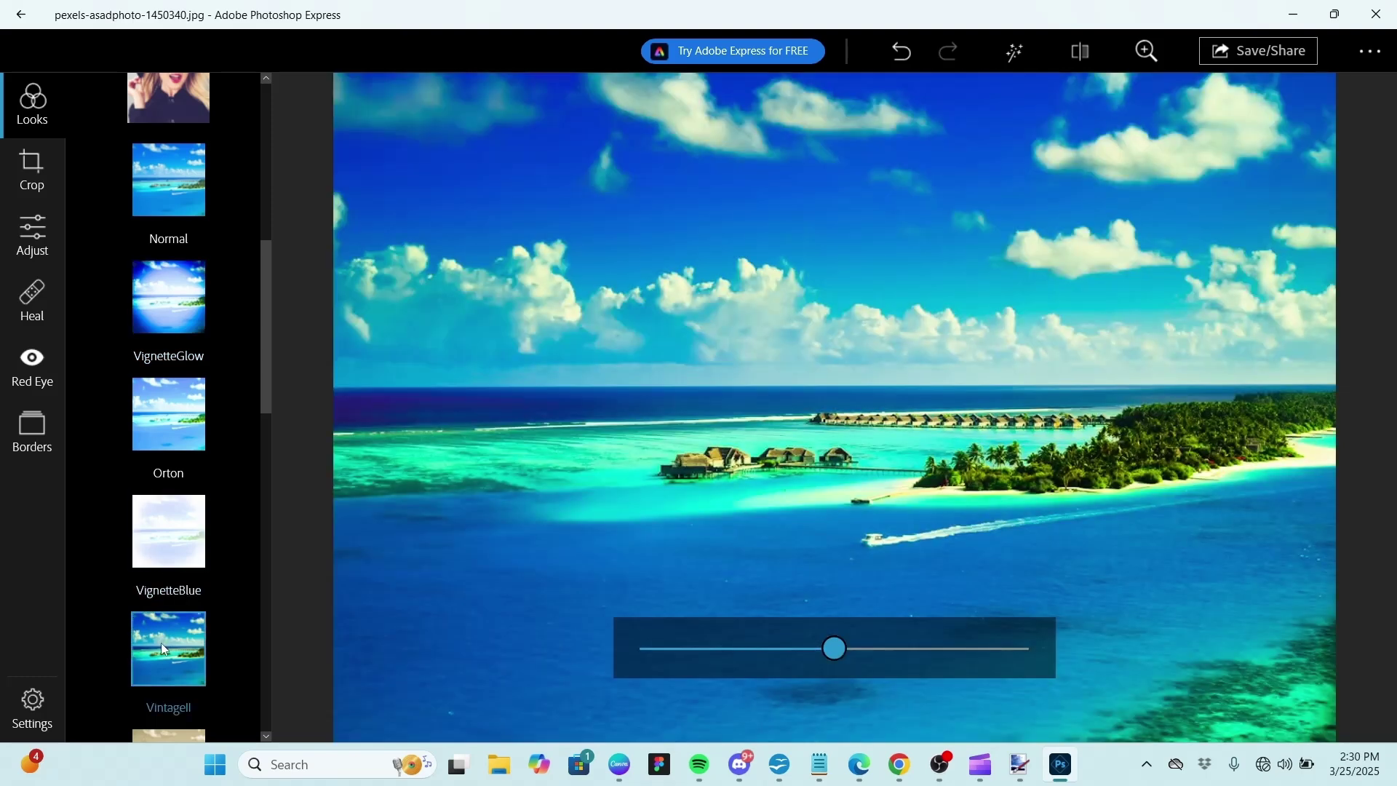
pyautogui.click(169, 413)
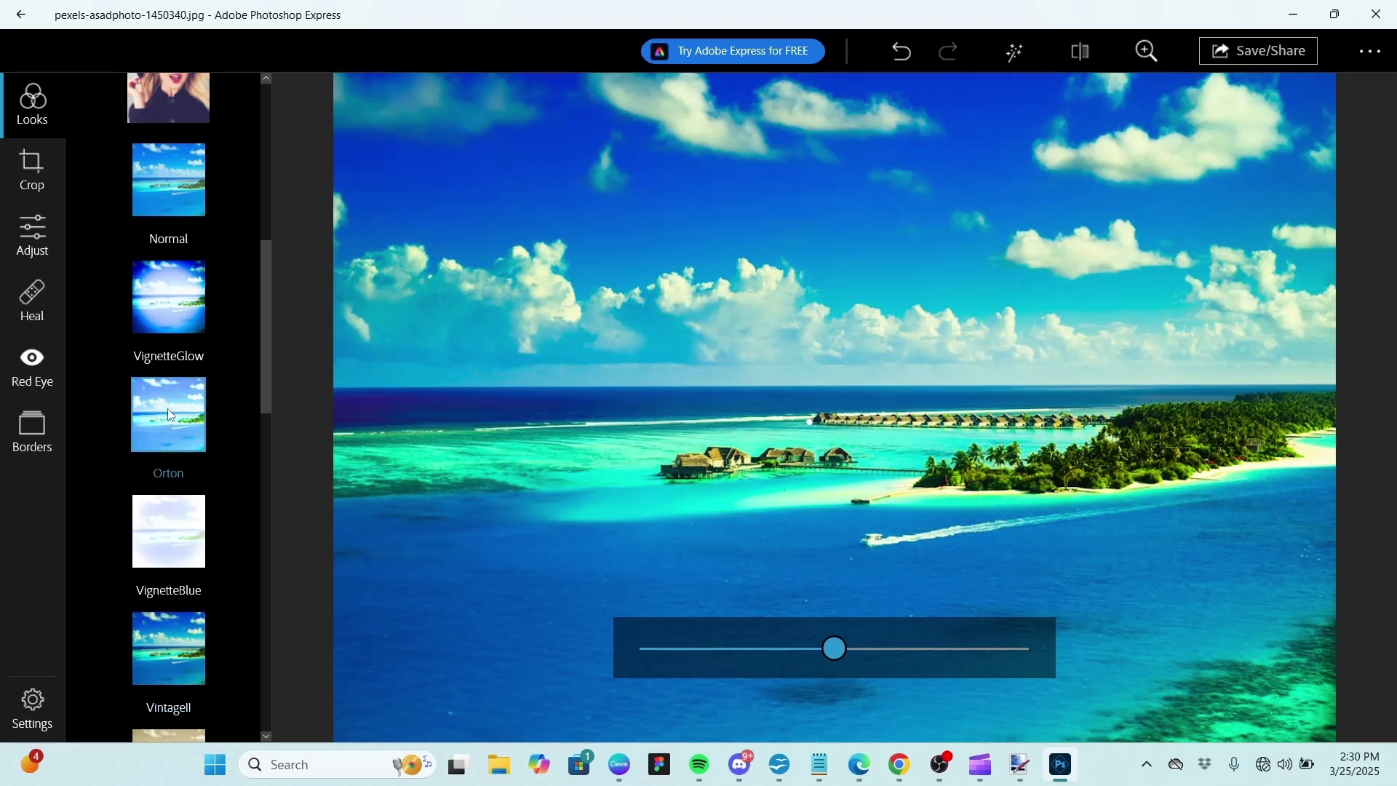
pyautogui.scroll(5, 113, 442)
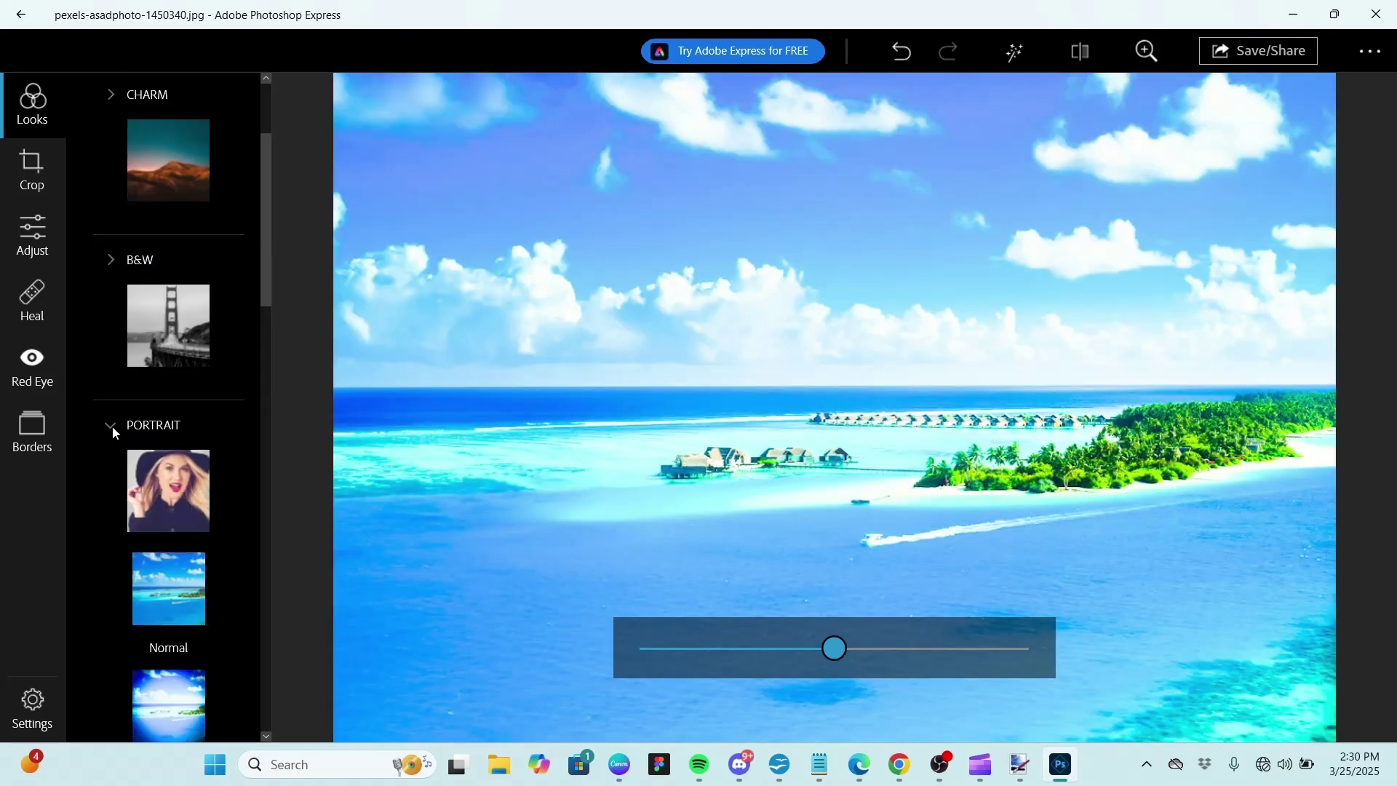
pyautogui.click(164, 571)
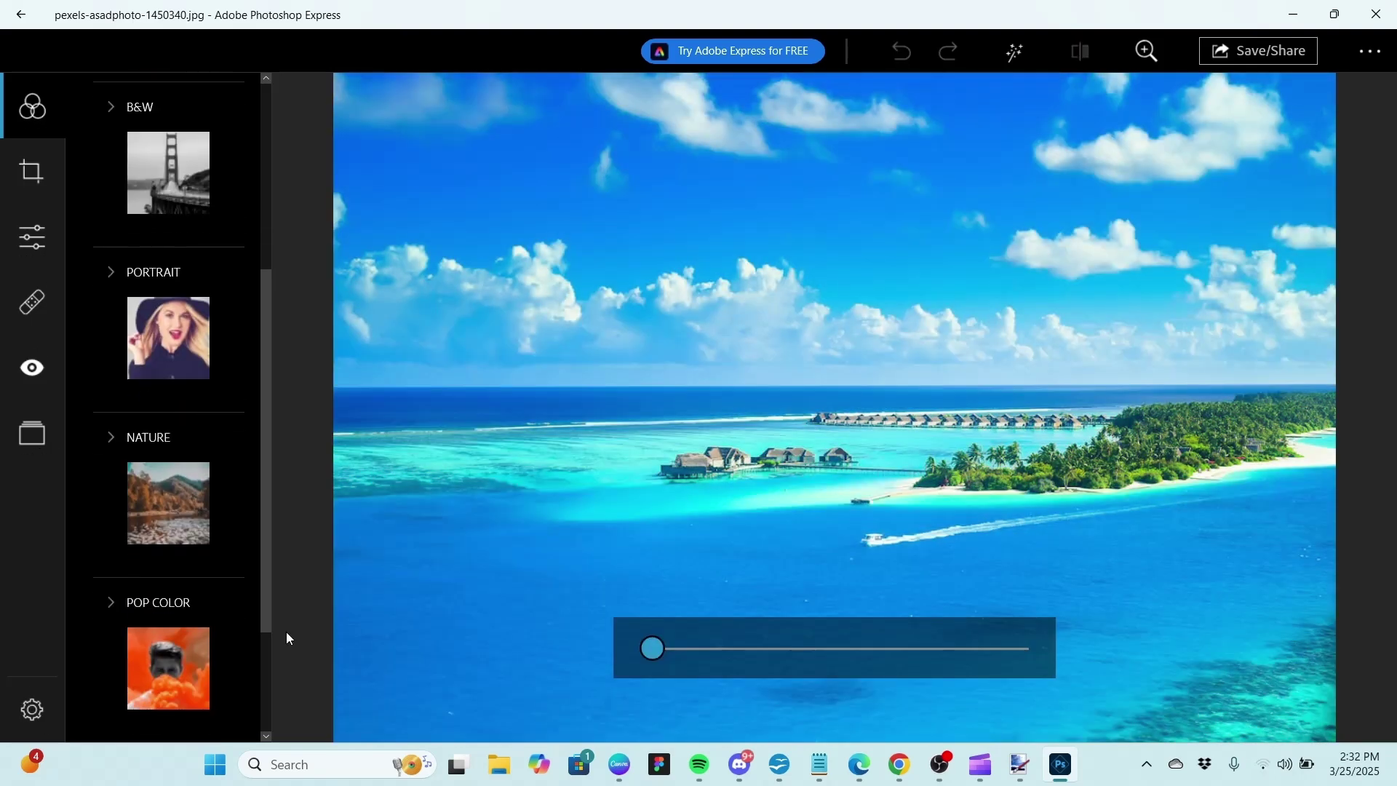
# Try the Red and Purple looks from the Pop Color group and set the photo back to Normal
pyautogui.scroll(-1, 288, 642)
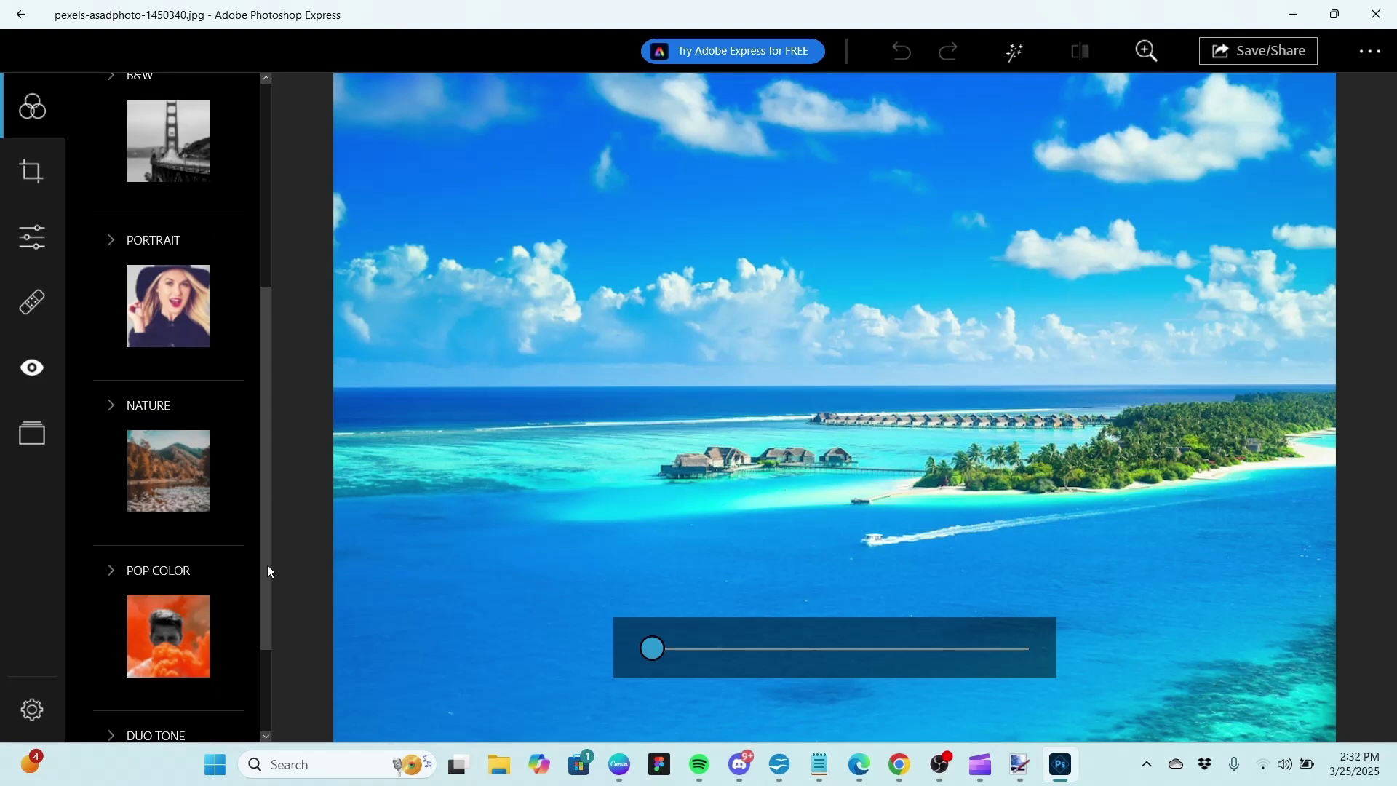
pyautogui.moveTo(266, 564); pyautogui.dragTo(275, 659)
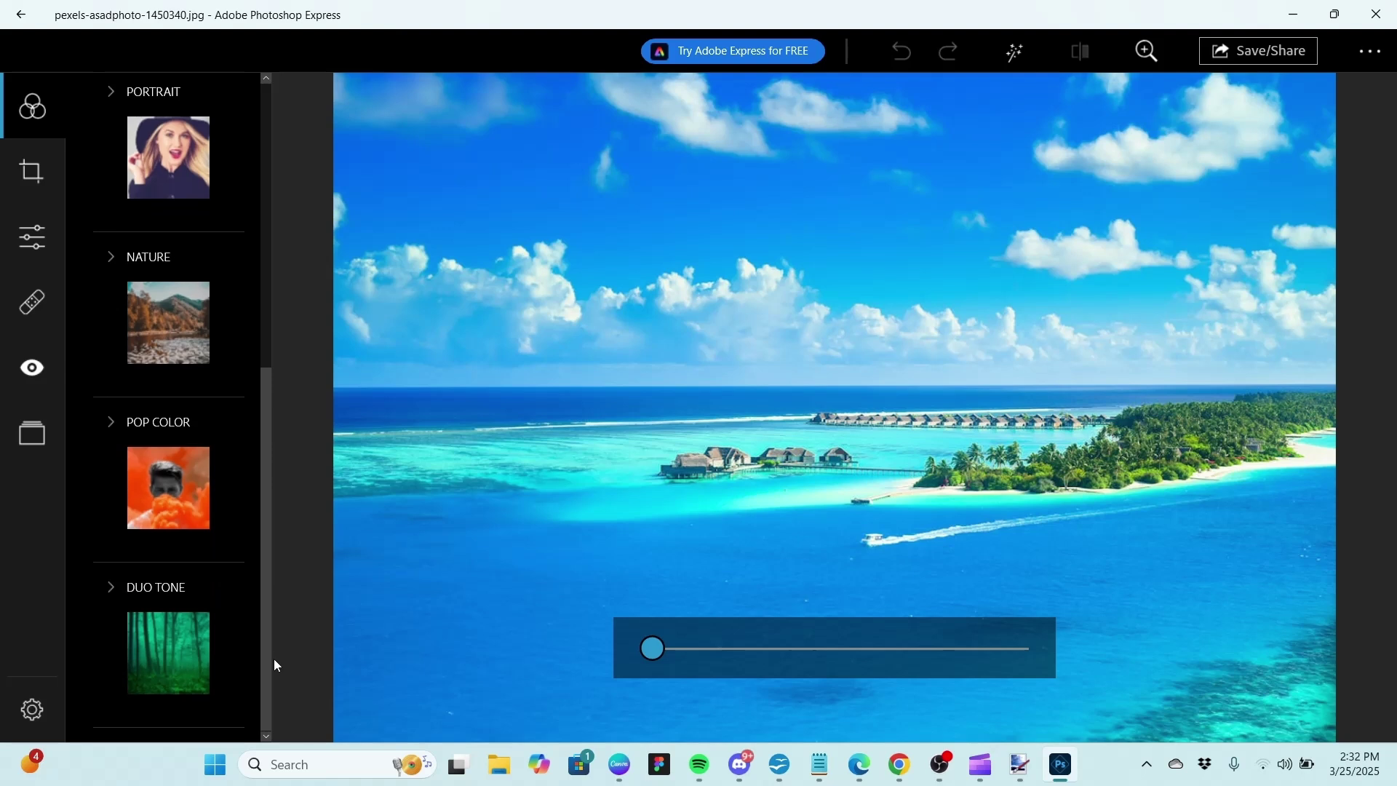
pyautogui.click(176, 465)
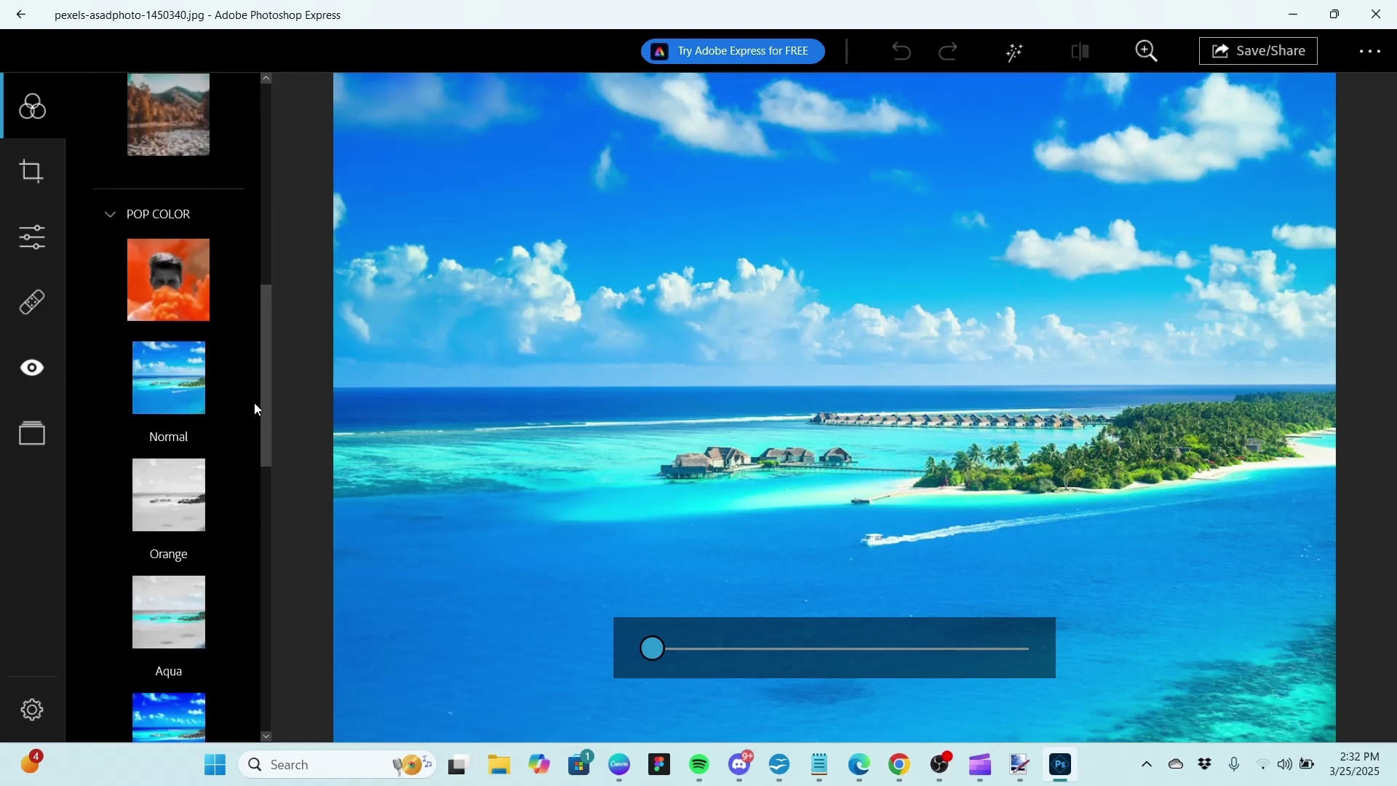
pyautogui.moveTo(268, 390); pyautogui.dragTo(249, 567)
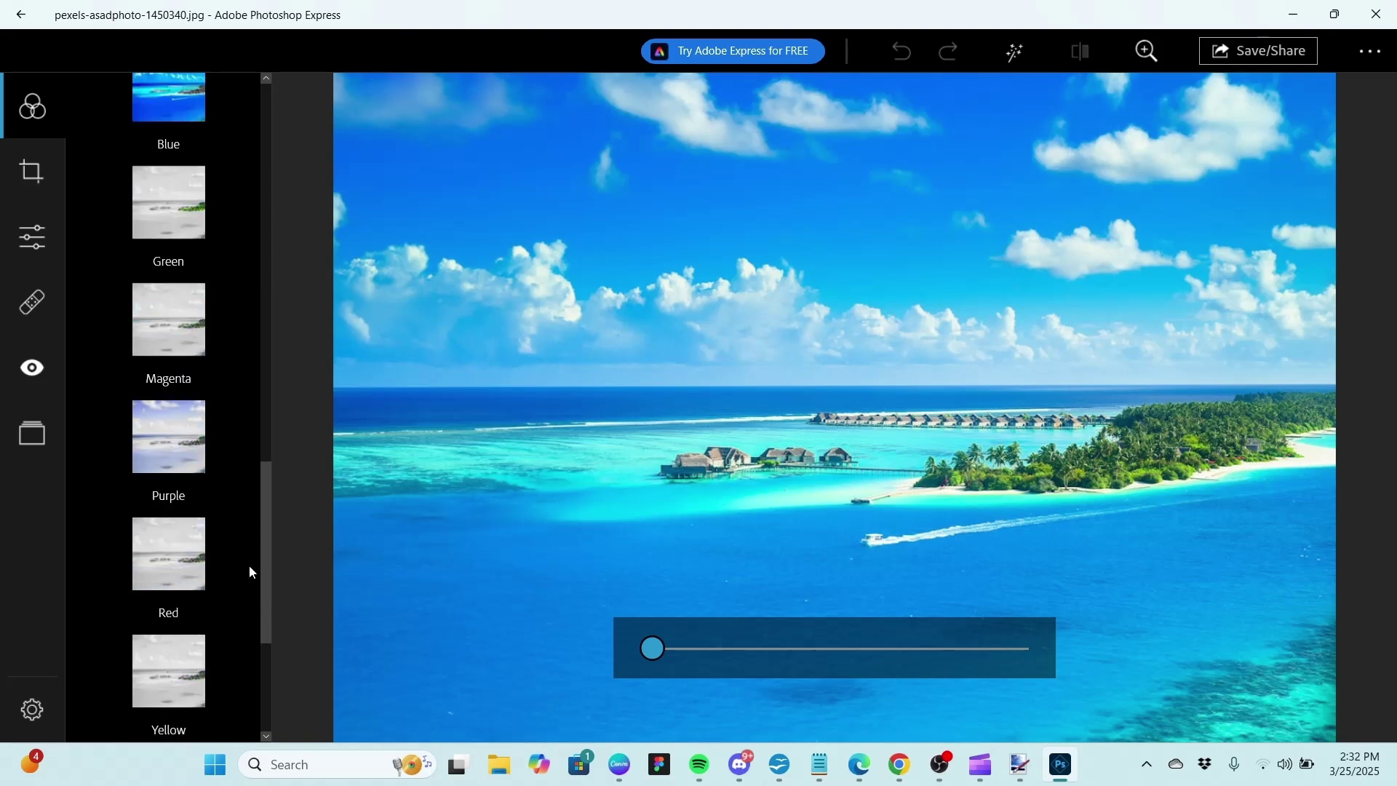
pyautogui.click(178, 522)
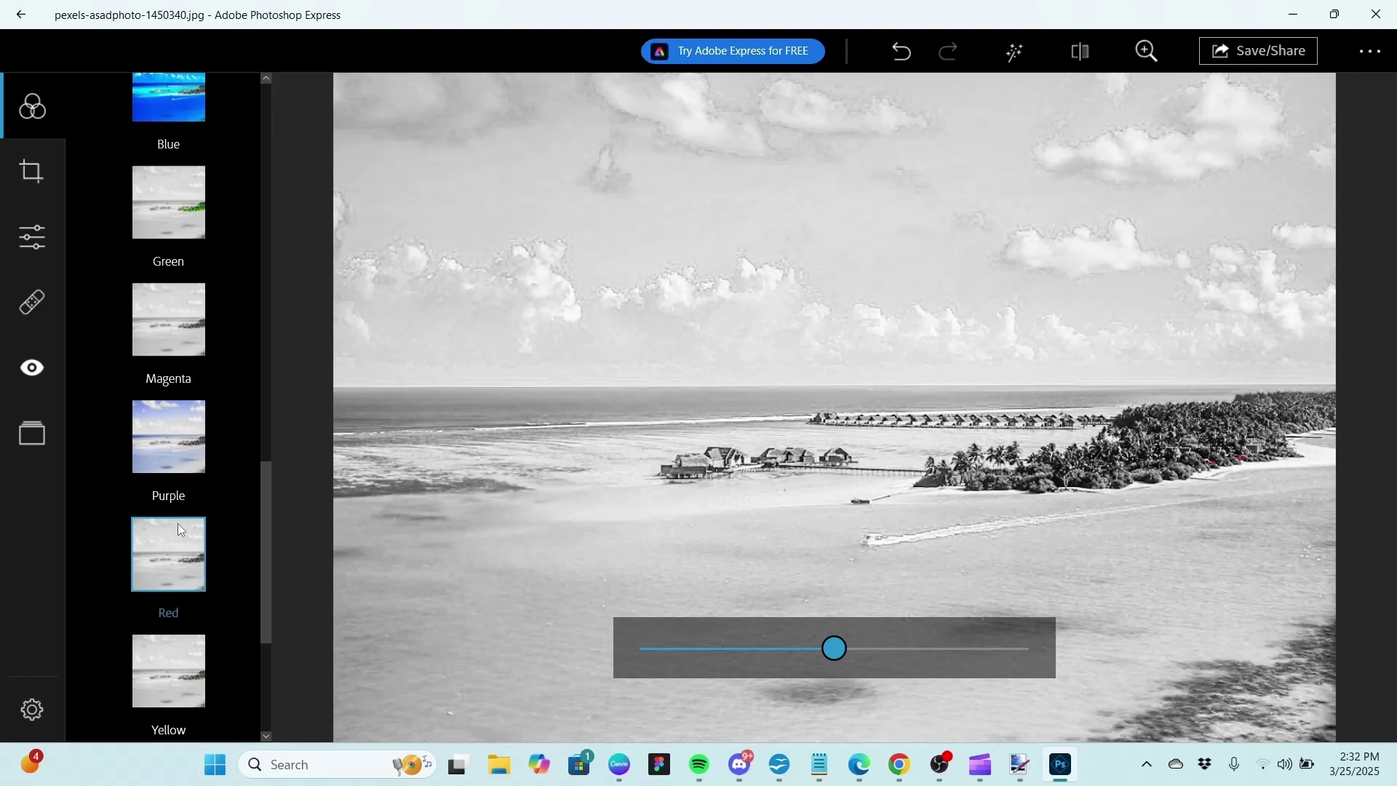
pyautogui.click(172, 455)
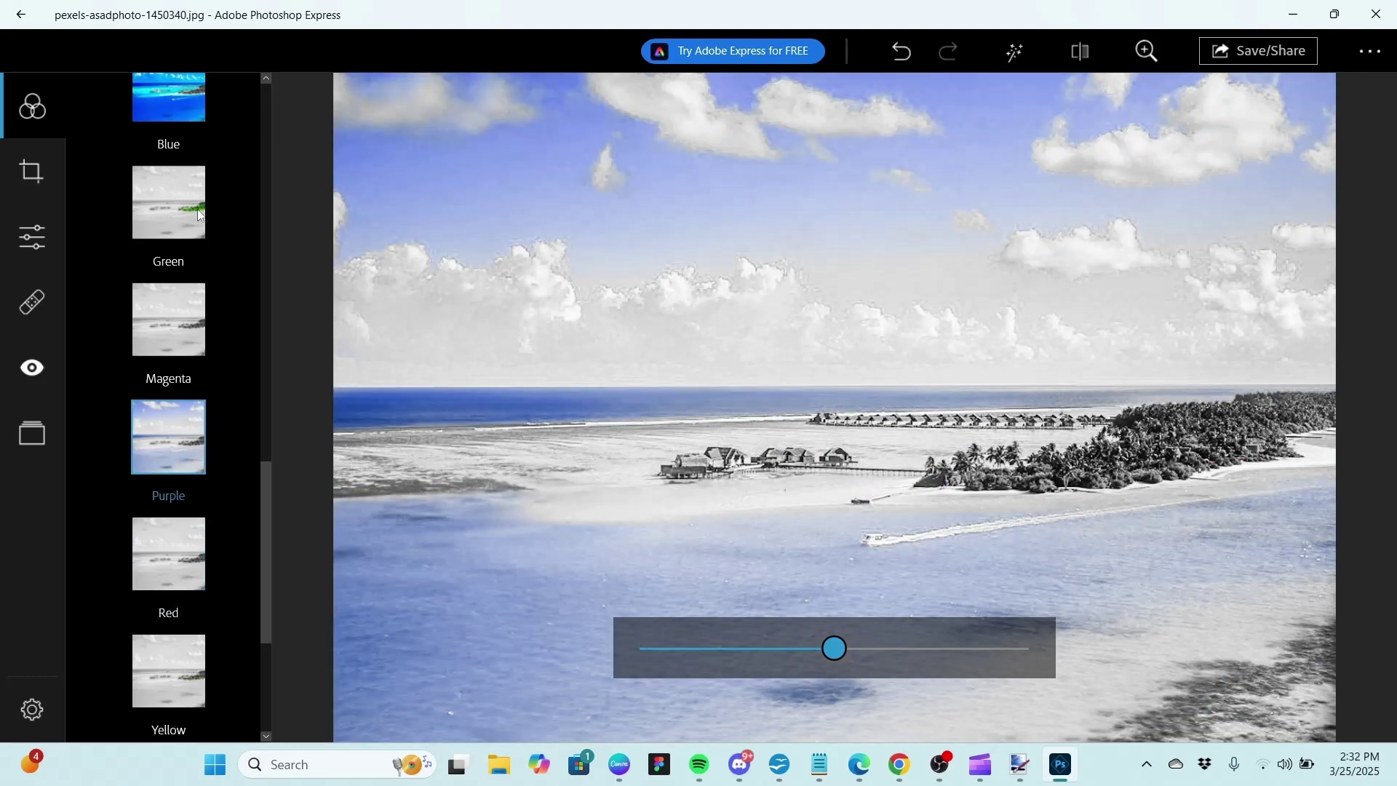
pyautogui.moveTo(265, 509); pyautogui.dragTo(259, 331)
pyautogui.click(179, 373)
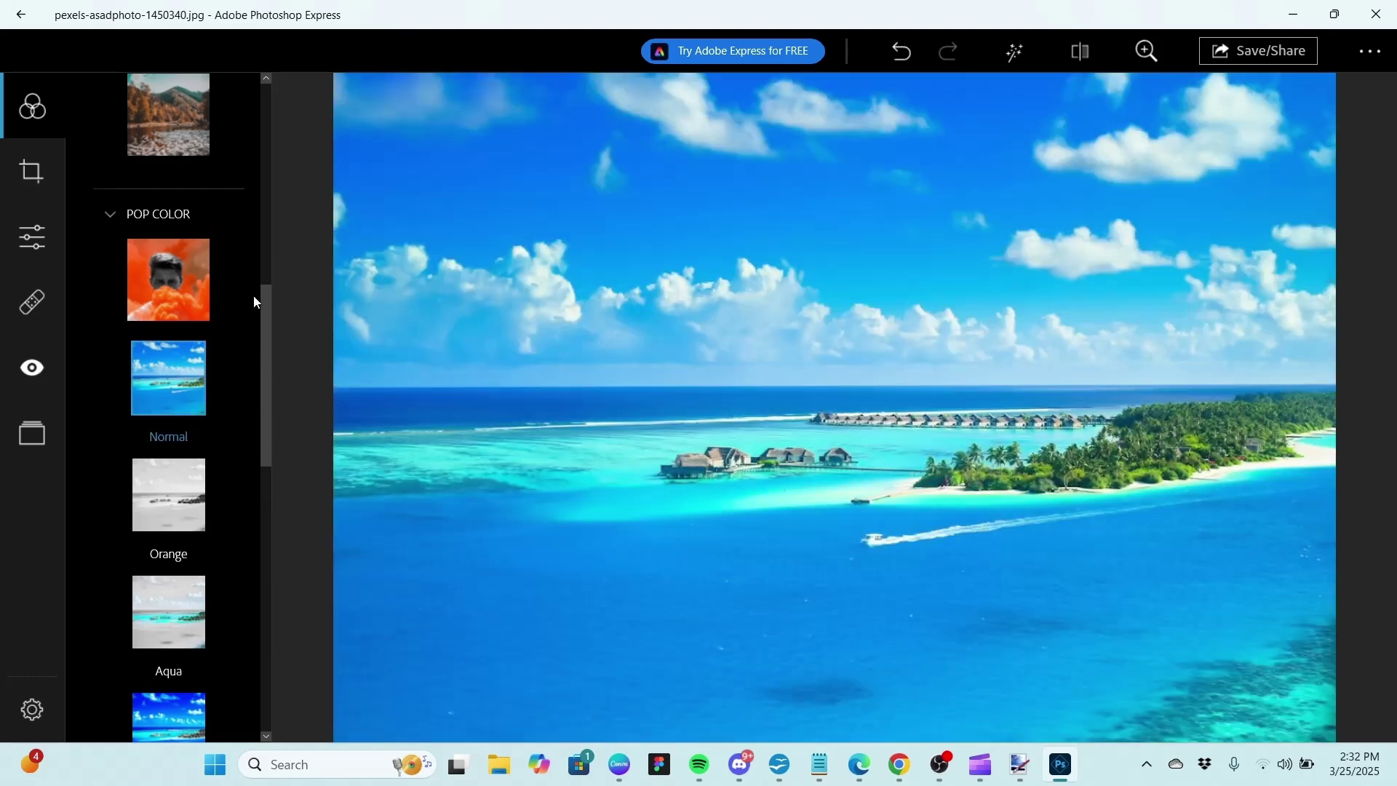
pyautogui.click(111, 215)
# Try the Magenta and Green looks from the Duo Tone group and revert the photo to Normal
pyautogui.moveTo(267, 202); pyautogui.dragTo(293, 602)
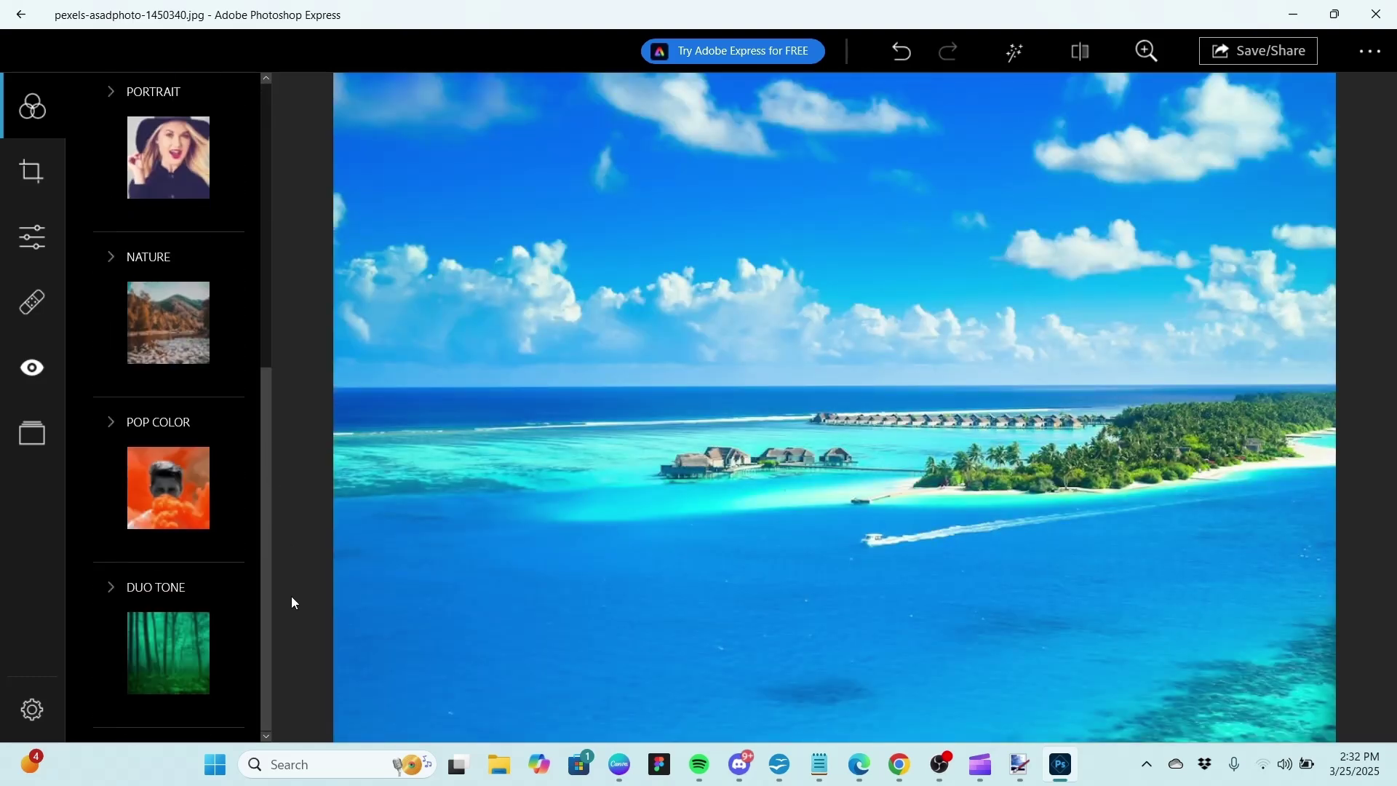
pyautogui.click(111, 586)
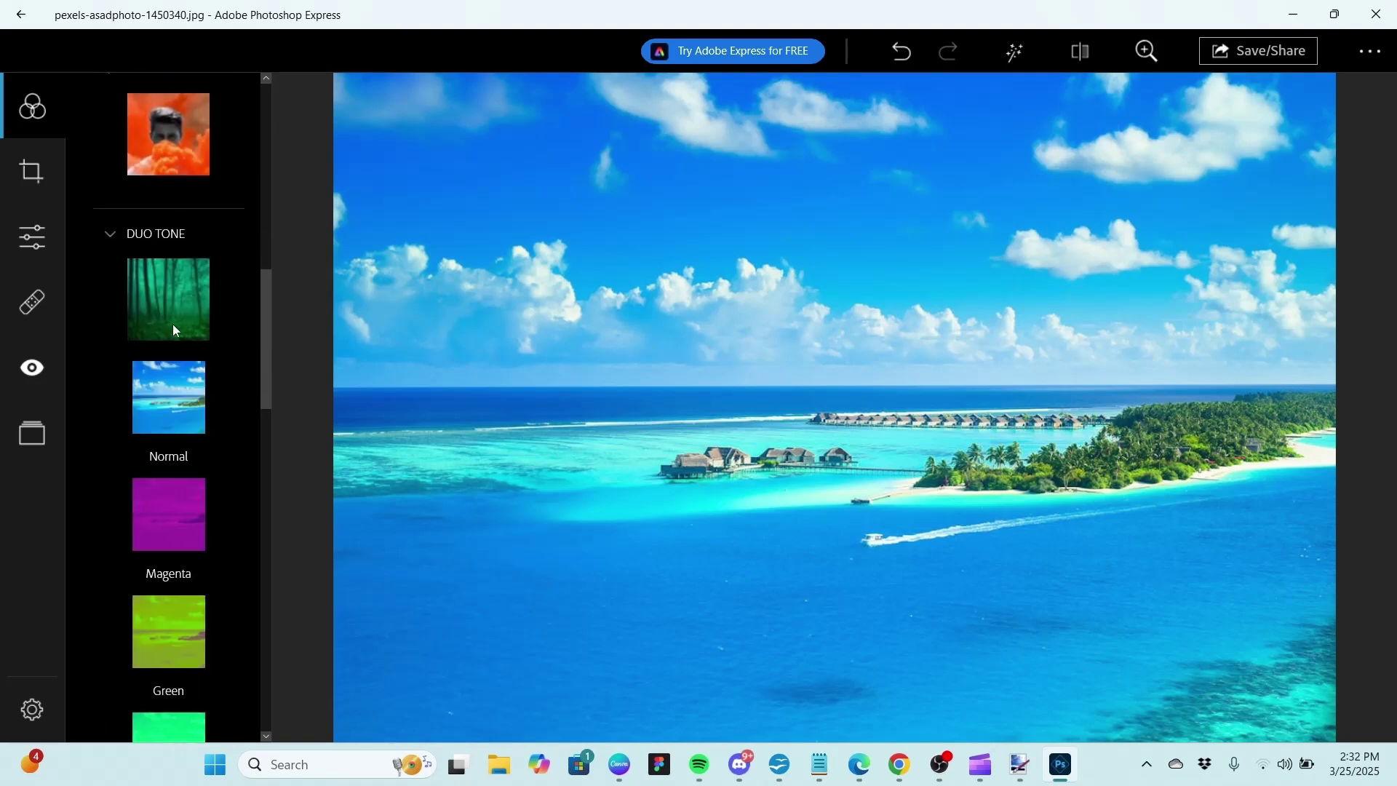
pyautogui.click(169, 536)
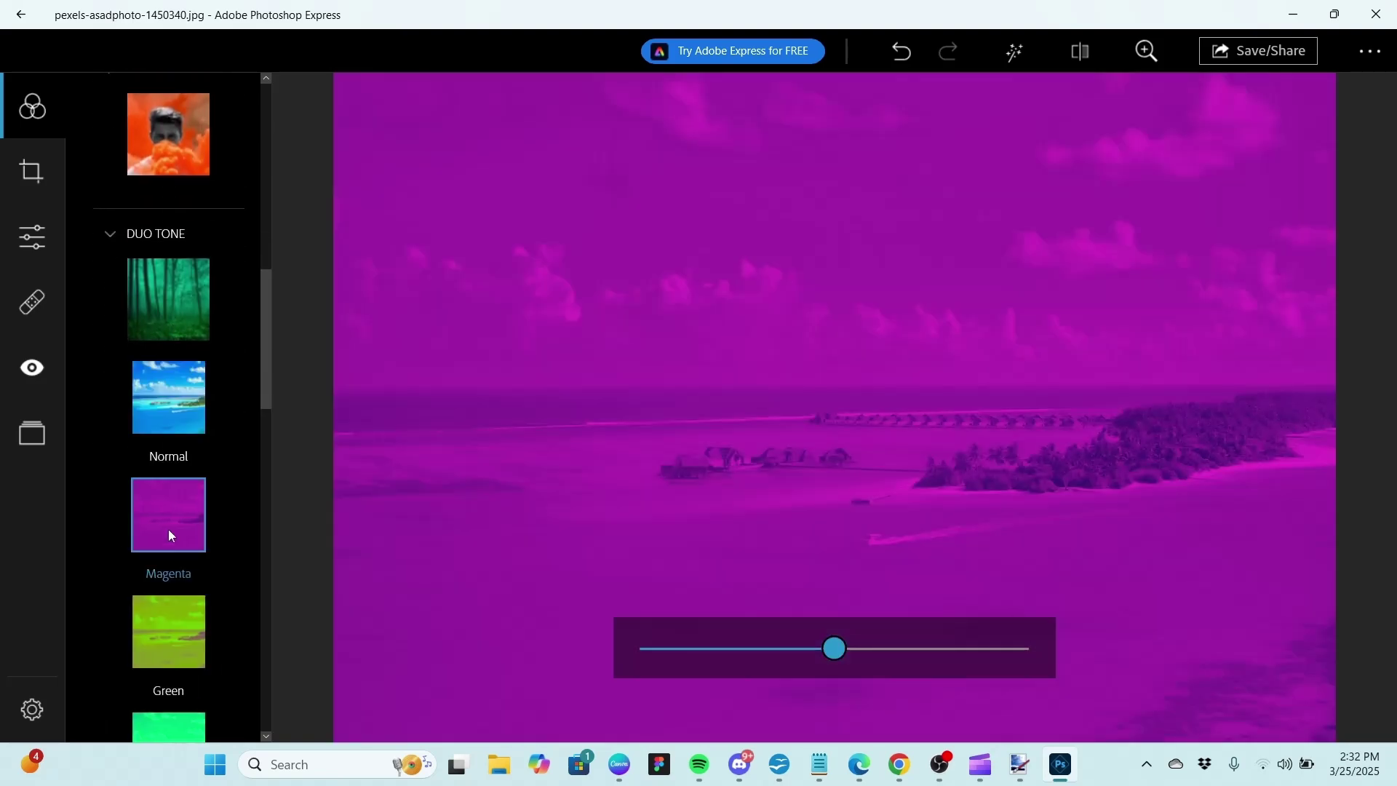
pyautogui.click(161, 635)
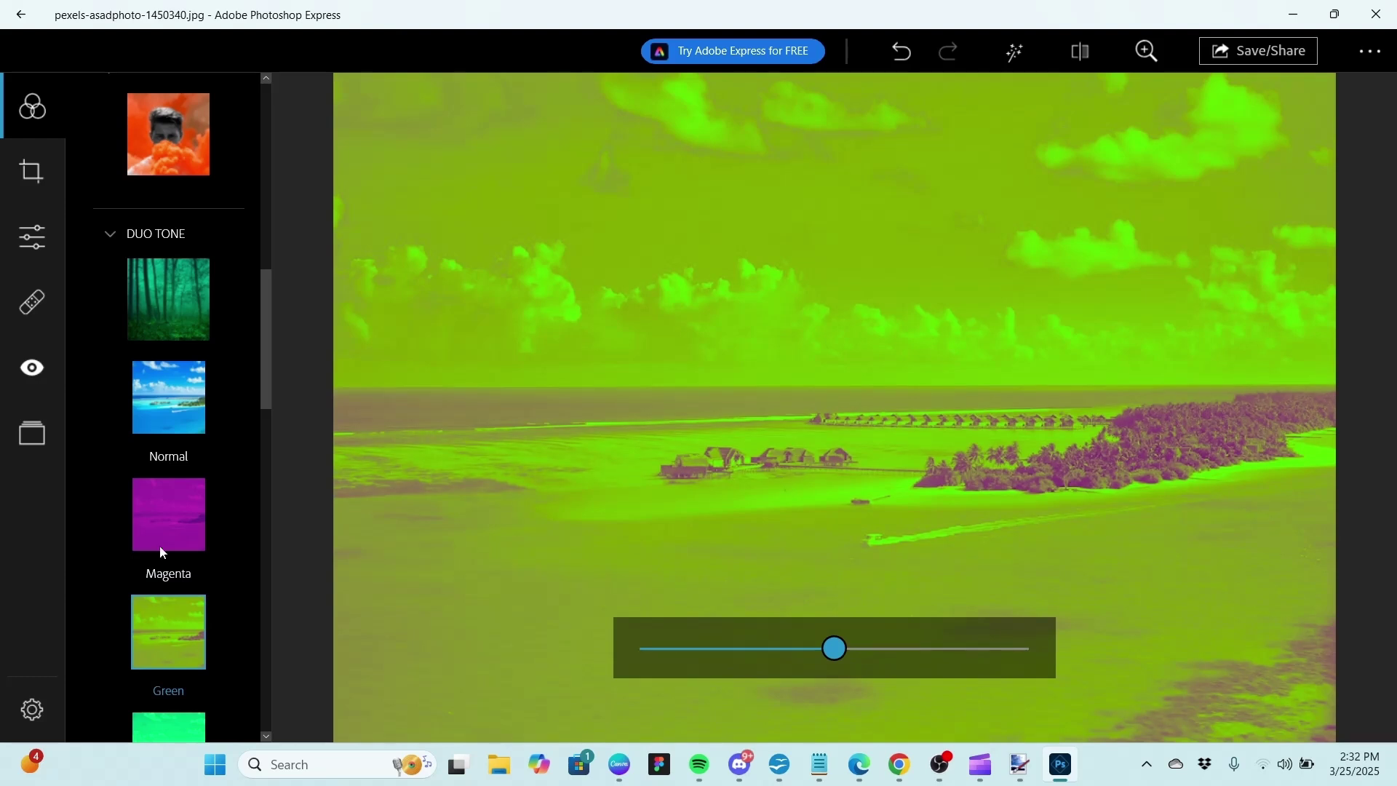
pyautogui.click(176, 384)
pyautogui.click(112, 228)
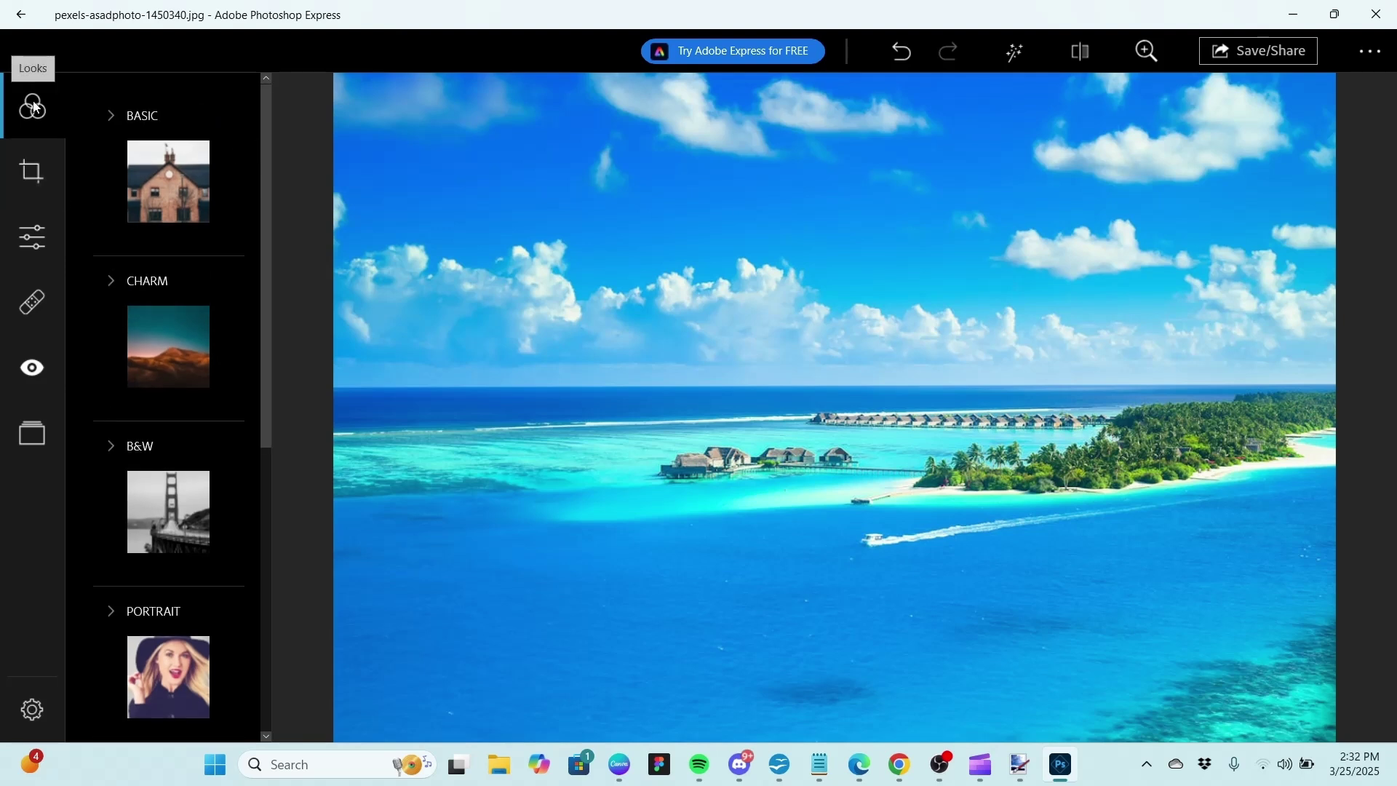
# Try rotating the photo to the left and to the right, and return it to its original orientation
pyautogui.click(31, 173)
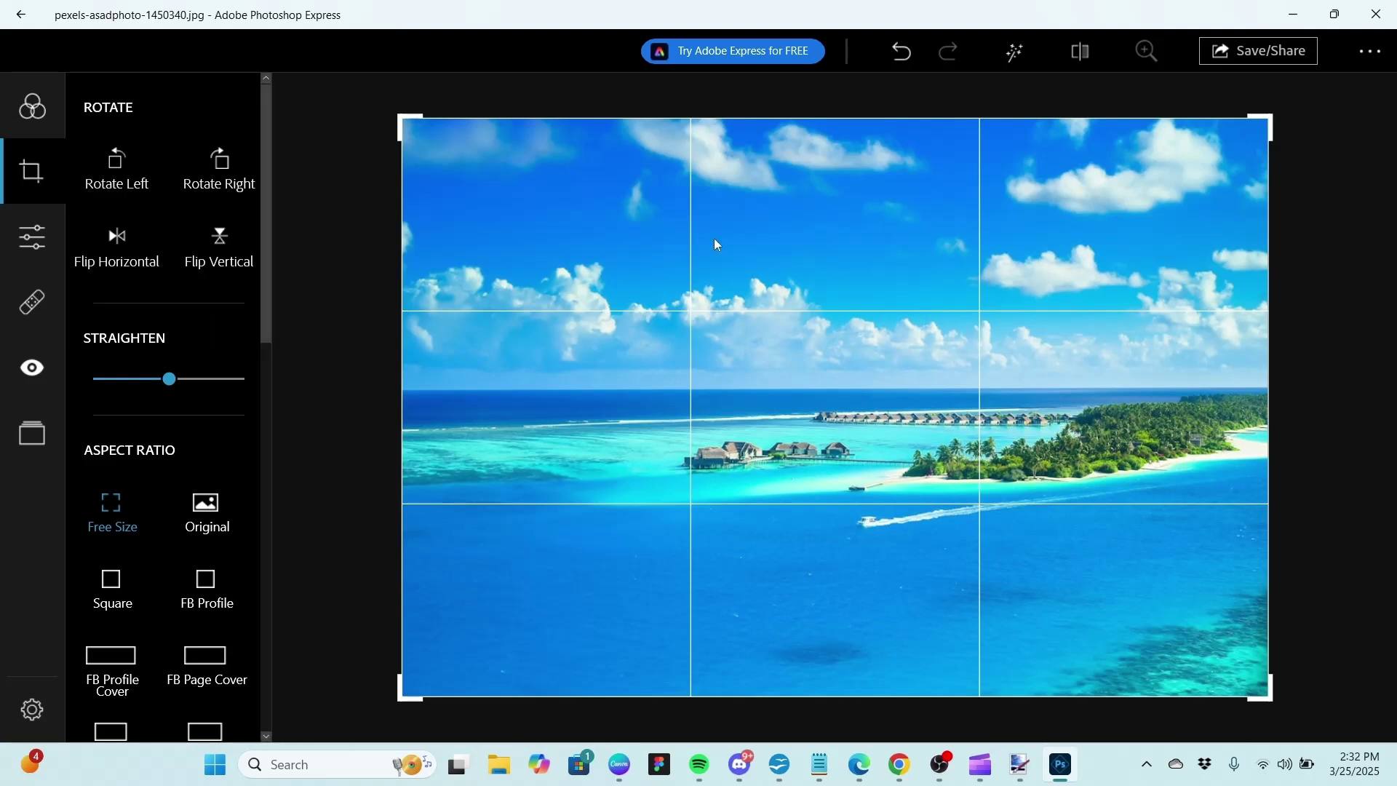
pyautogui.click(125, 158)
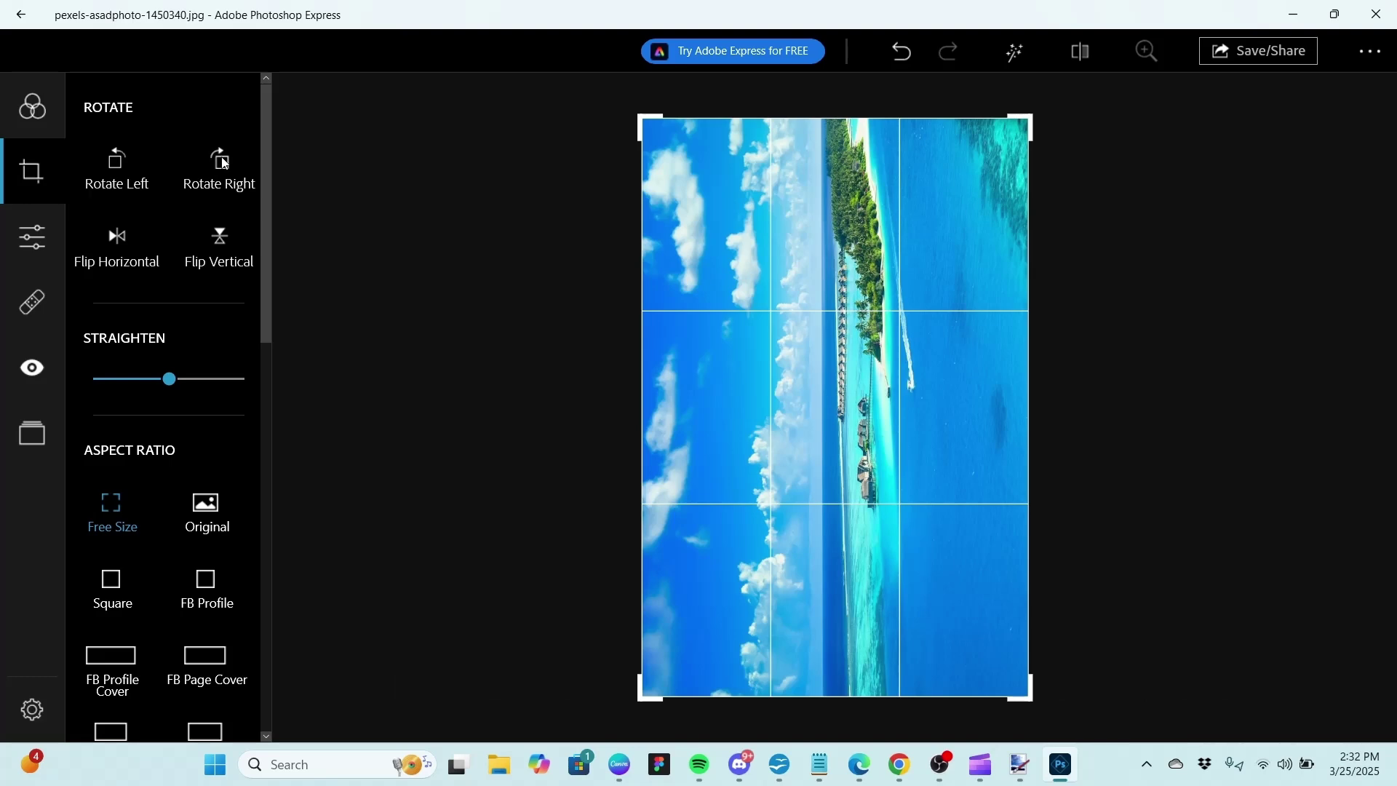
pyautogui.click(224, 163)
pyautogui.click(222, 161)
pyautogui.click(109, 167)
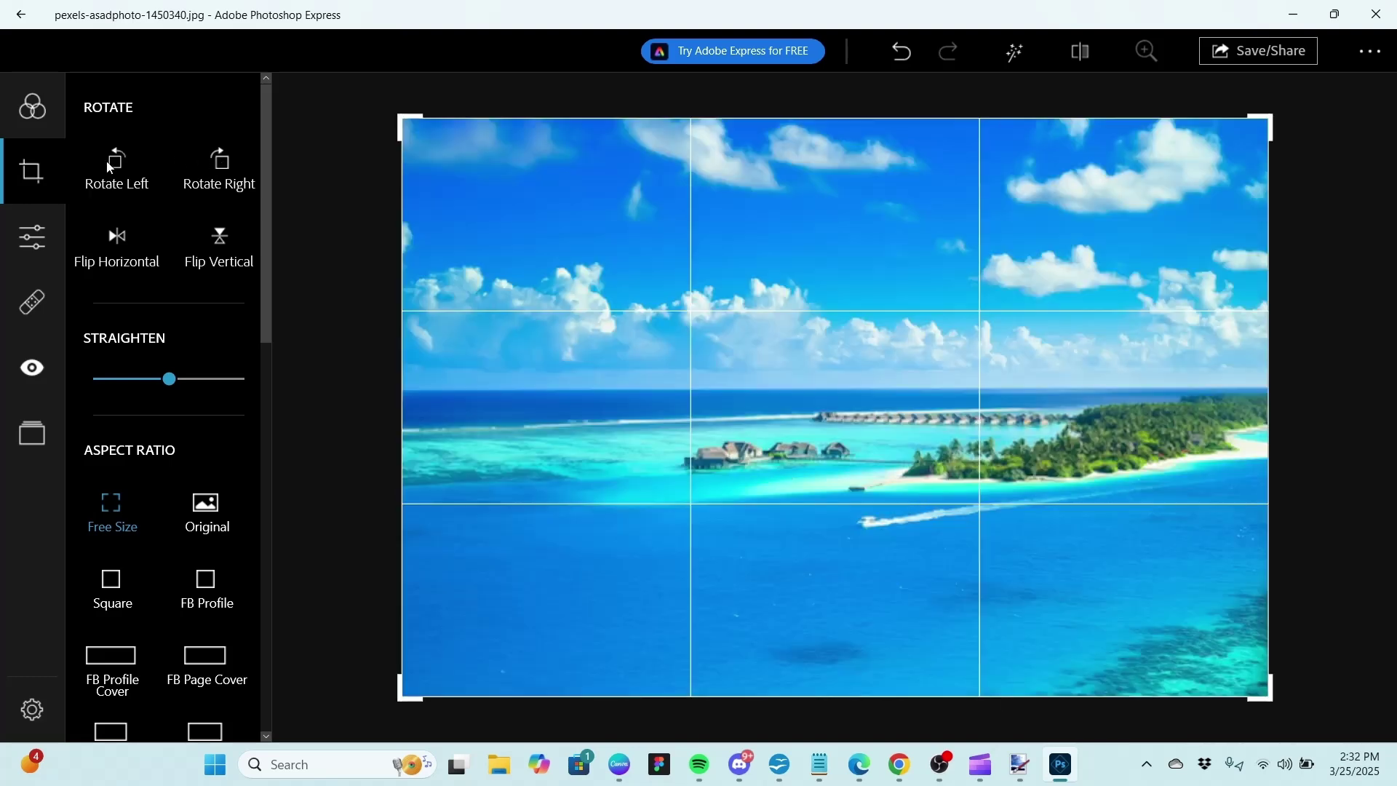
# Flip the photo horizontally and vertically, reversing each flip, and try the Straighten adjustment before returning it to the centre
pyautogui.click(118, 238)
pyautogui.click(121, 243)
pyautogui.click(225, 247)
pyautogui.click(226, 248)
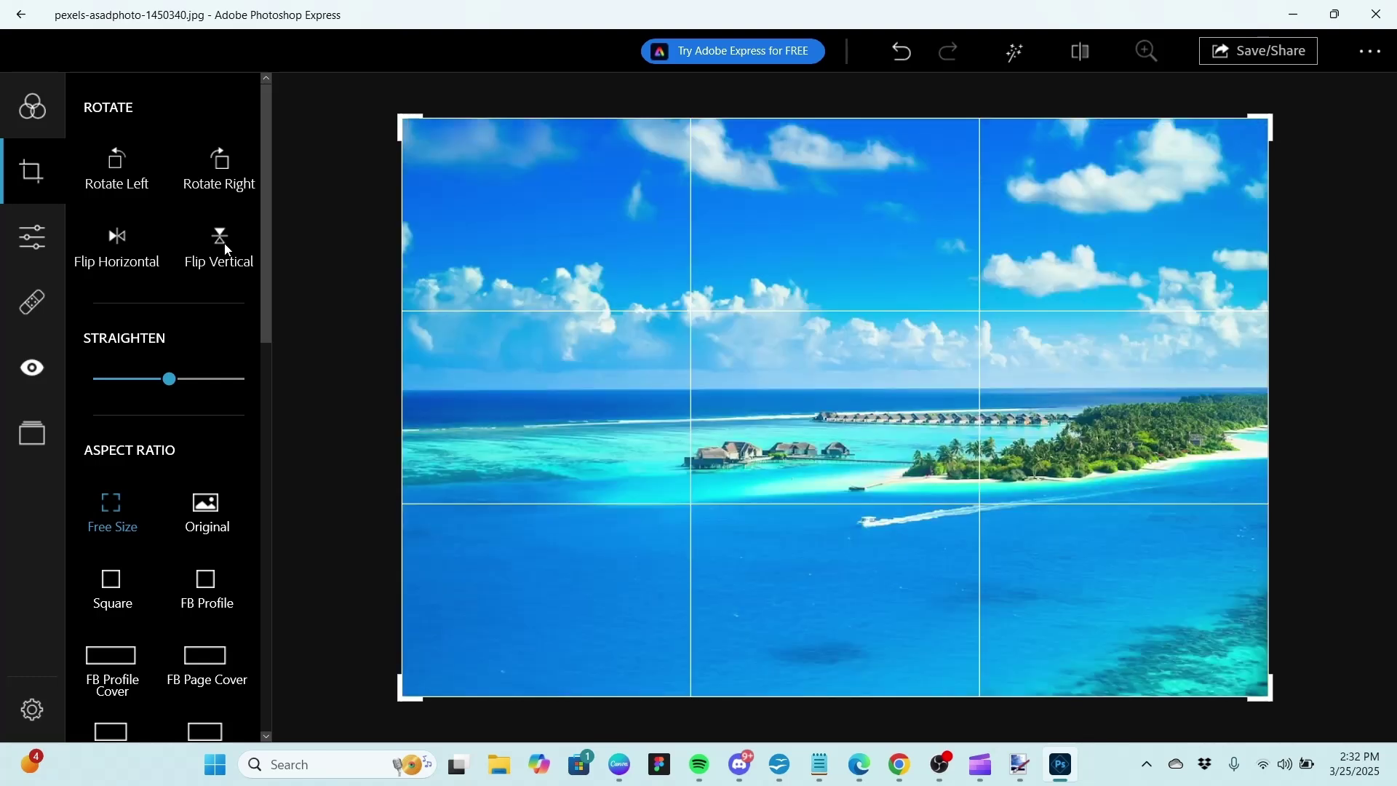
pyautogui.moveTo(172, 379)
pyautogui.mouseDown()
pyautogui.moveTo(235, 382)
pyautogui.moveTo(172, 391)
pyautogui.mouseUp()
# Try the Instagram aspect ratio on the photo's crop frame and undo it
pyautogui.moveTo(269, 296); pyautogui.dragTo(269, 458)
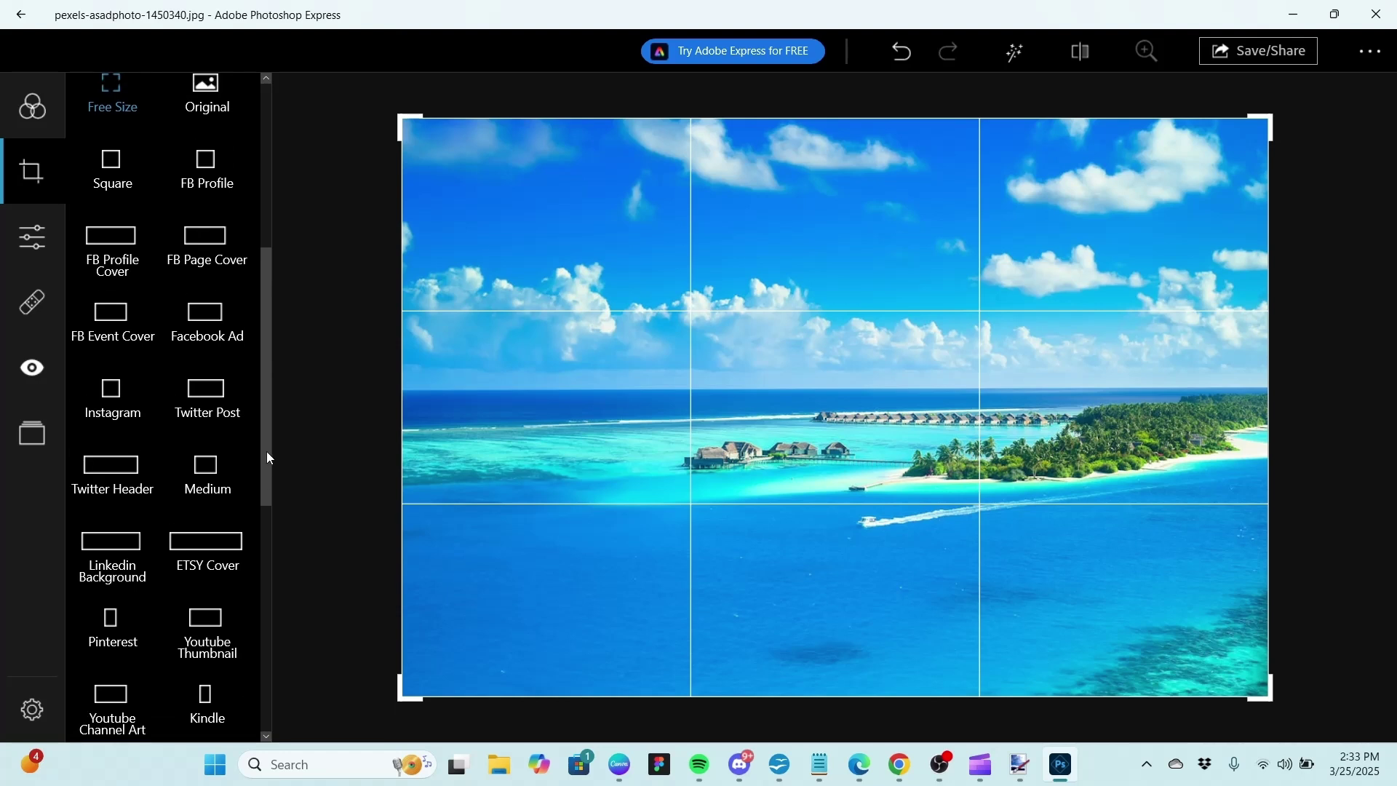
pyautogui.click(111, 391)
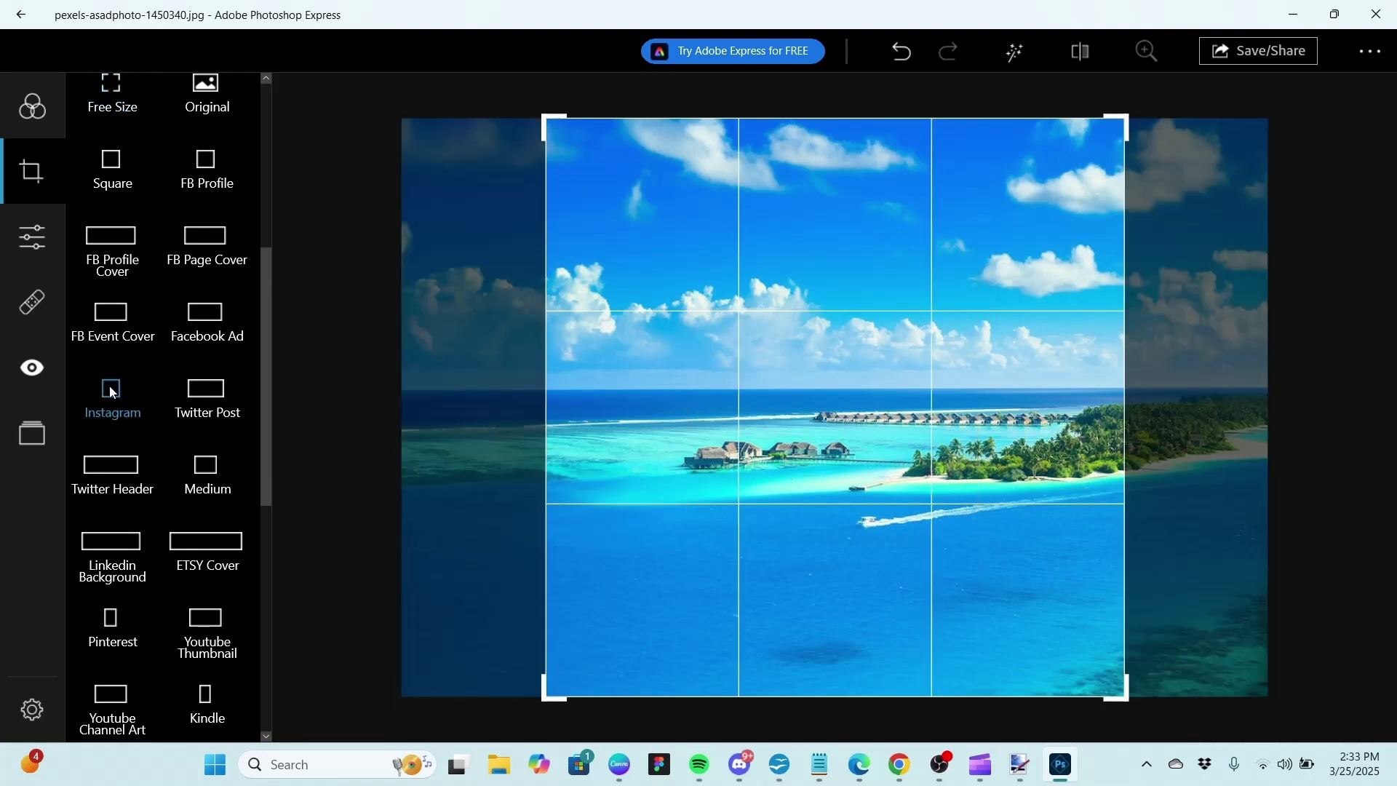
pyautogui.moveTo(265, 307); pyautogui.dragTo(243, 156)
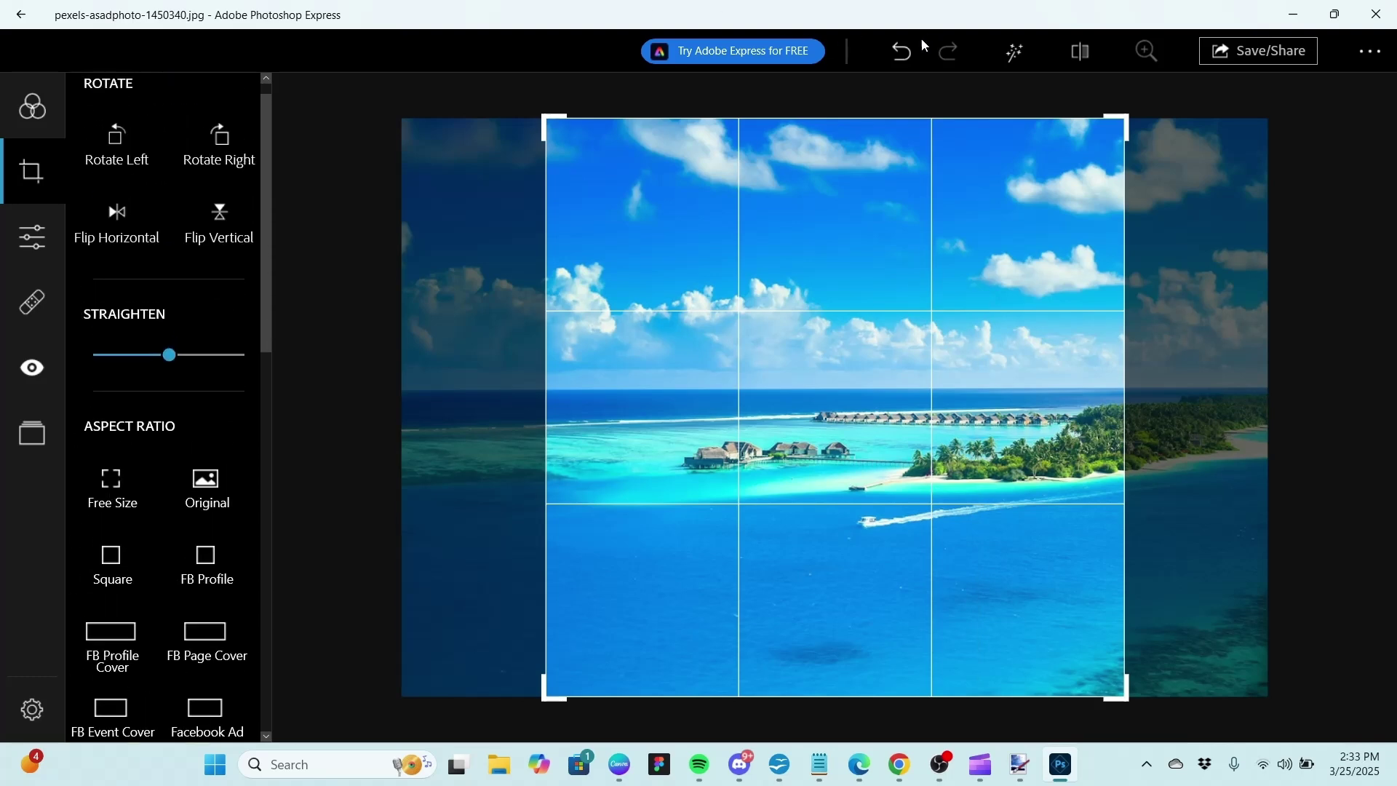
pyautogui.click(902, 51)
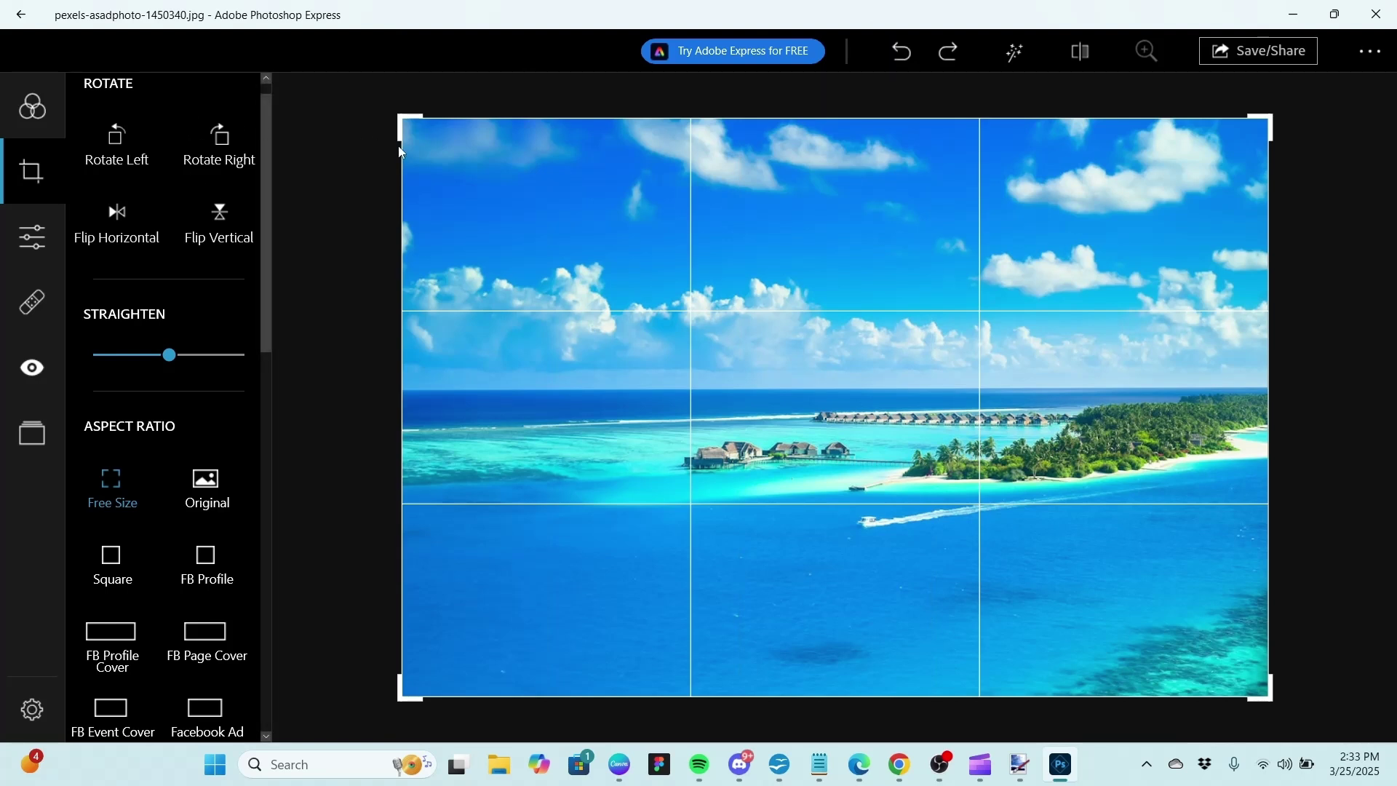
# Try a free-size crop by pulling the frame inward around the island and undo the crop
pyautogui.moveTo(405, 123); pyautogui.dragTo(559, 246)
pyautogui.moveTo(848, 439); pyautogui.dragTo(769, 351)
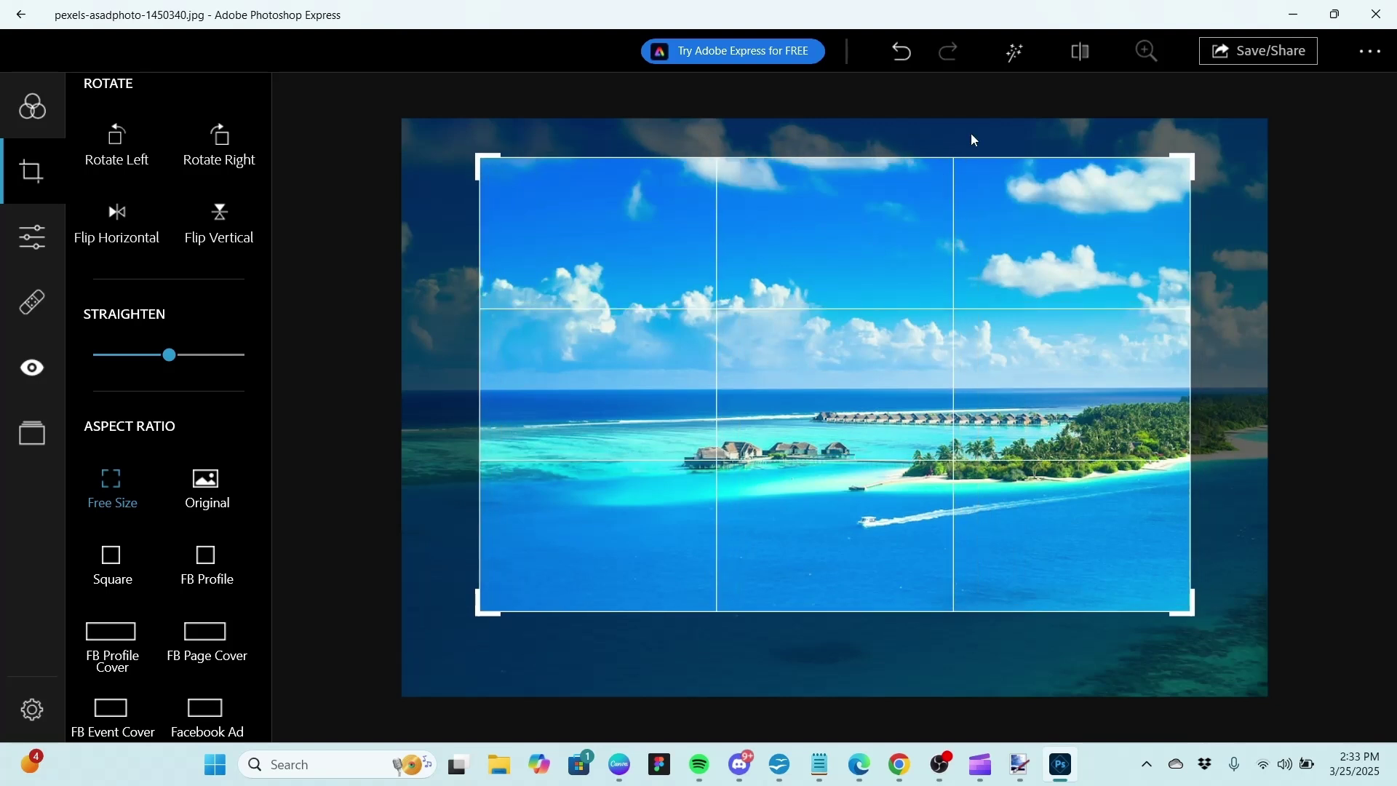
pyautogui.click(902, 52)
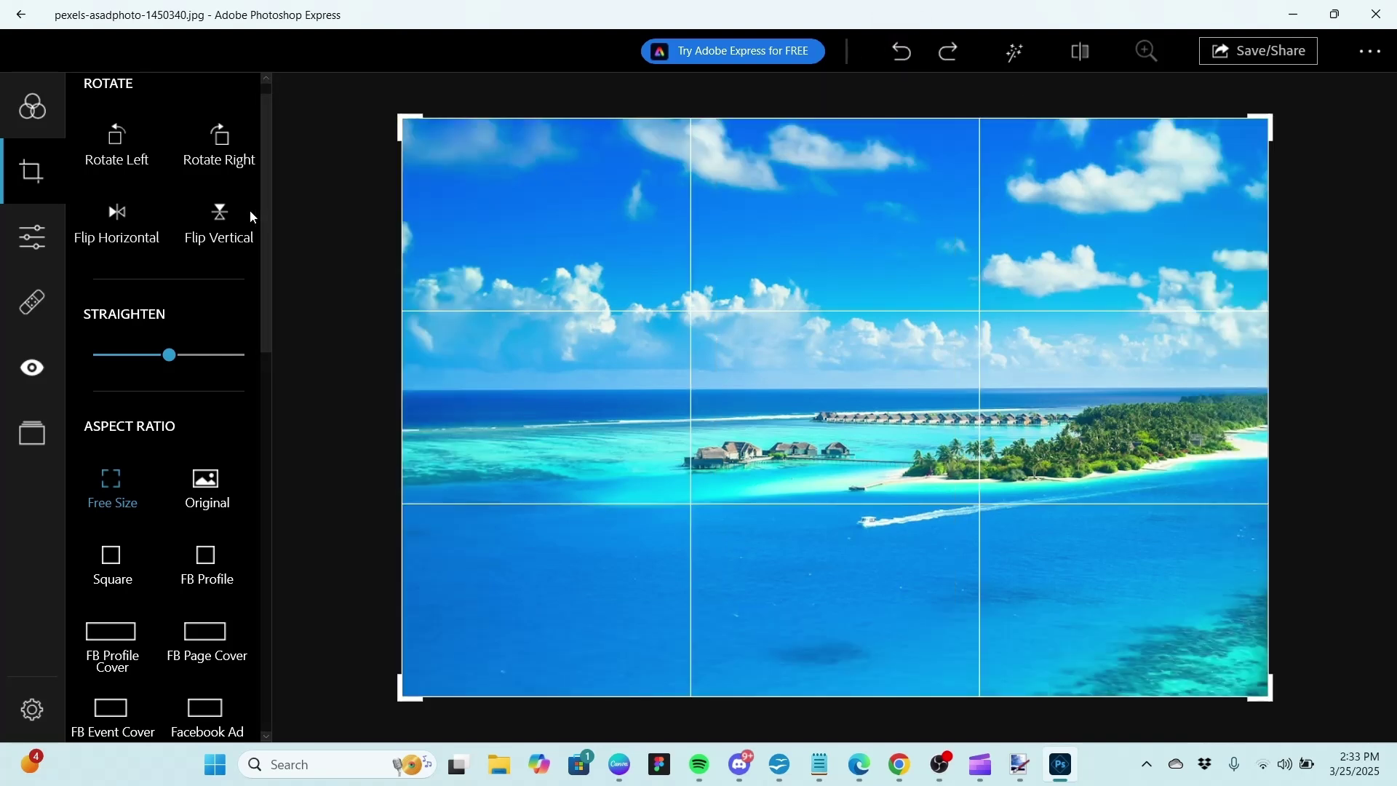
# Try lowering and slightly raising the photo's Contrast in the Light adjustments, undoing each change
pyautogui.click(29, 244)
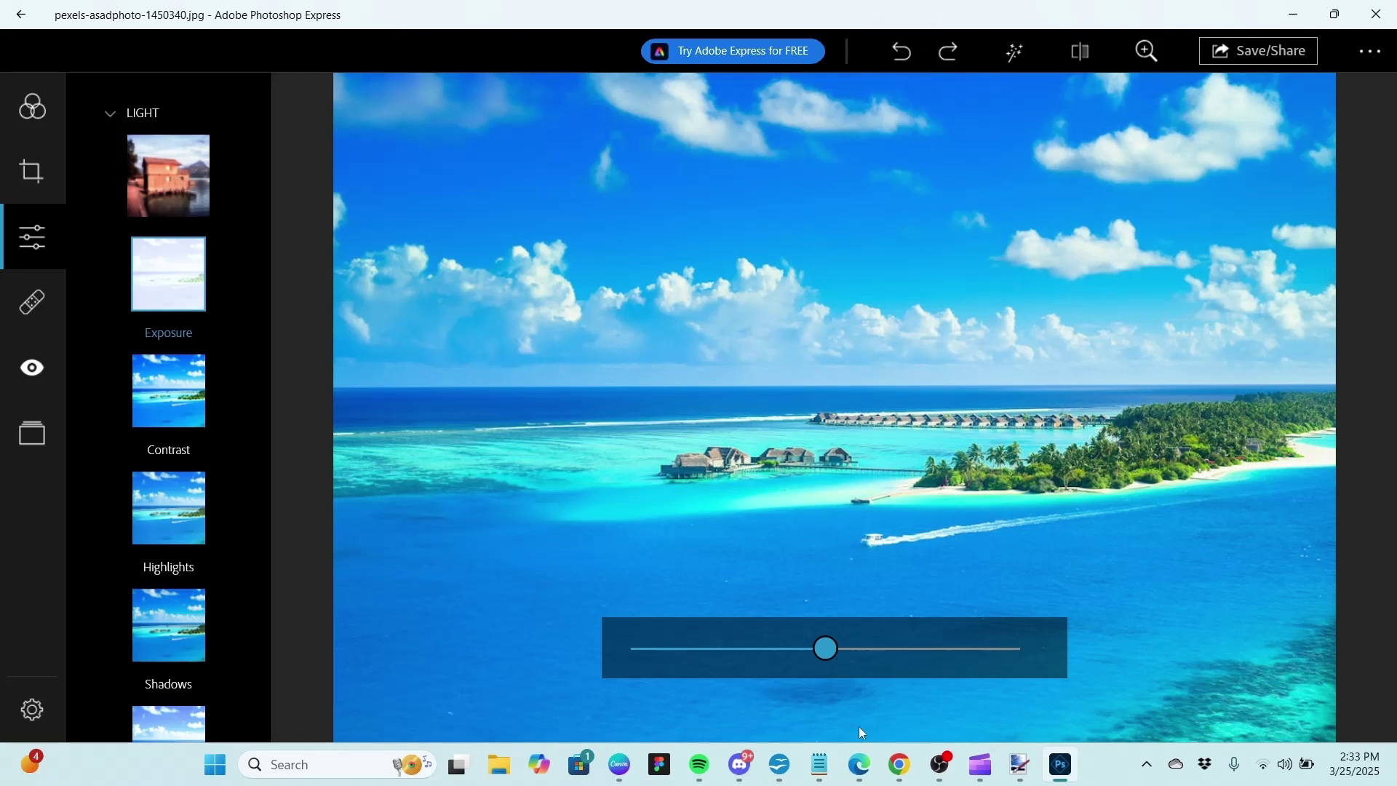
pyautogui.moveTo(829, 653)
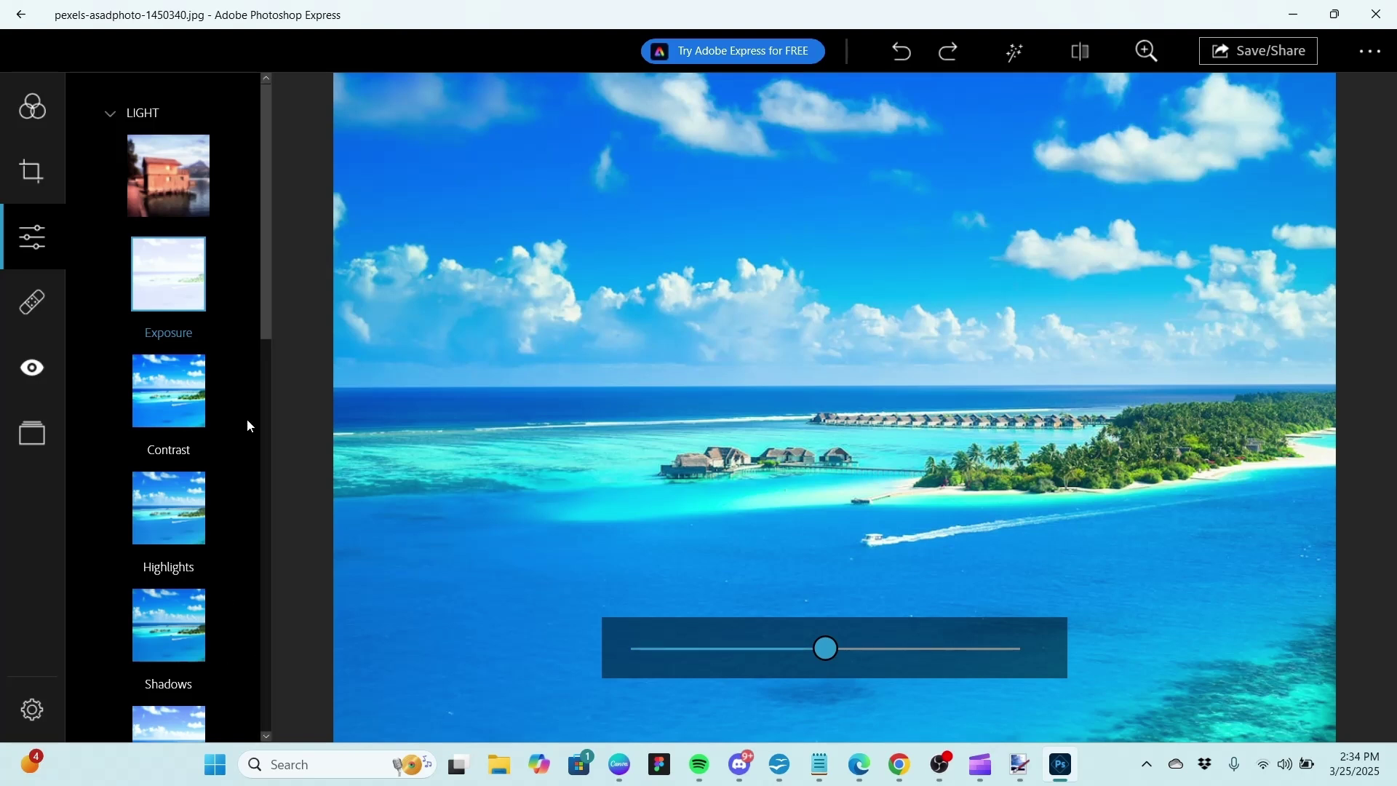
pyautogui.click(172, 378)
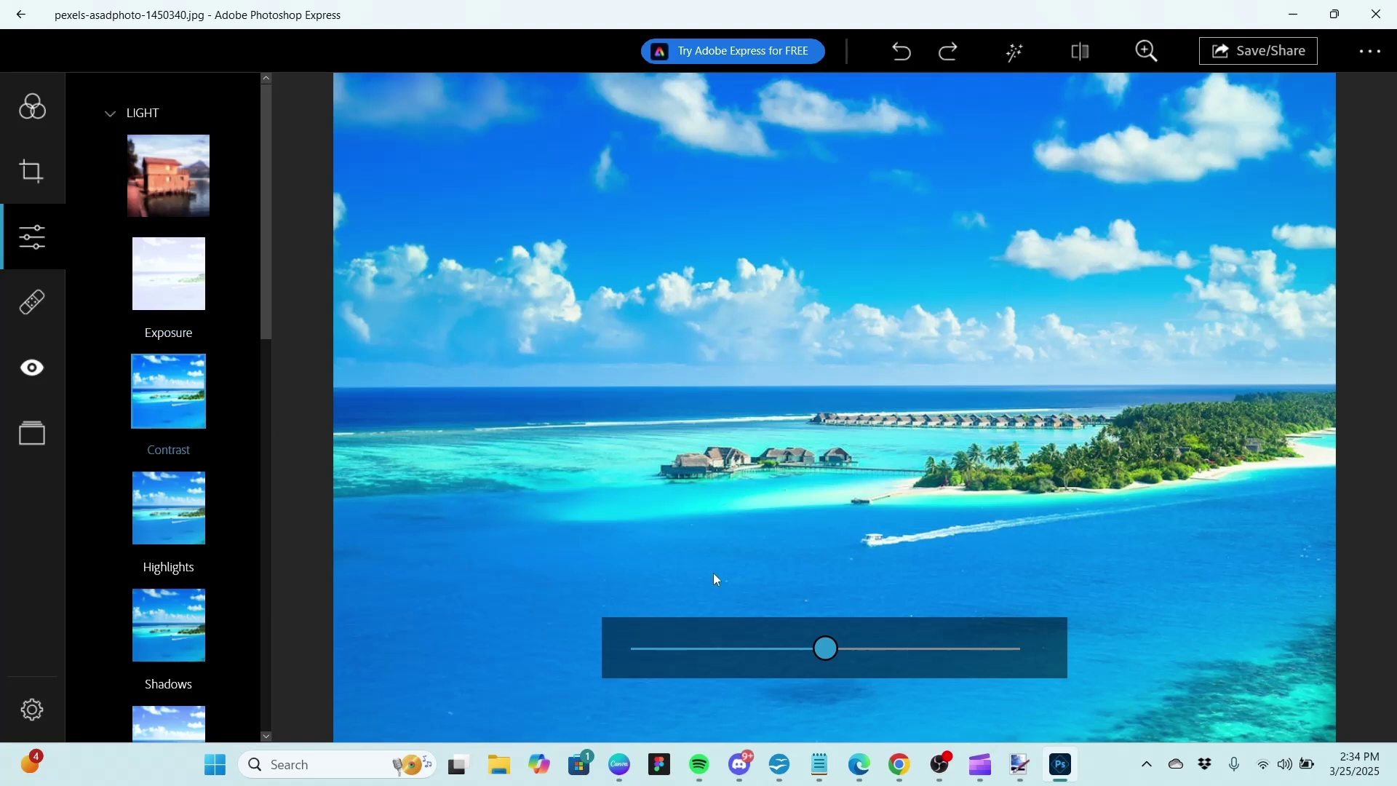
pyautogui.click(824, 651)
pyautogui.moveTo(827, 655); pyautogui.dragTo(719, 653)
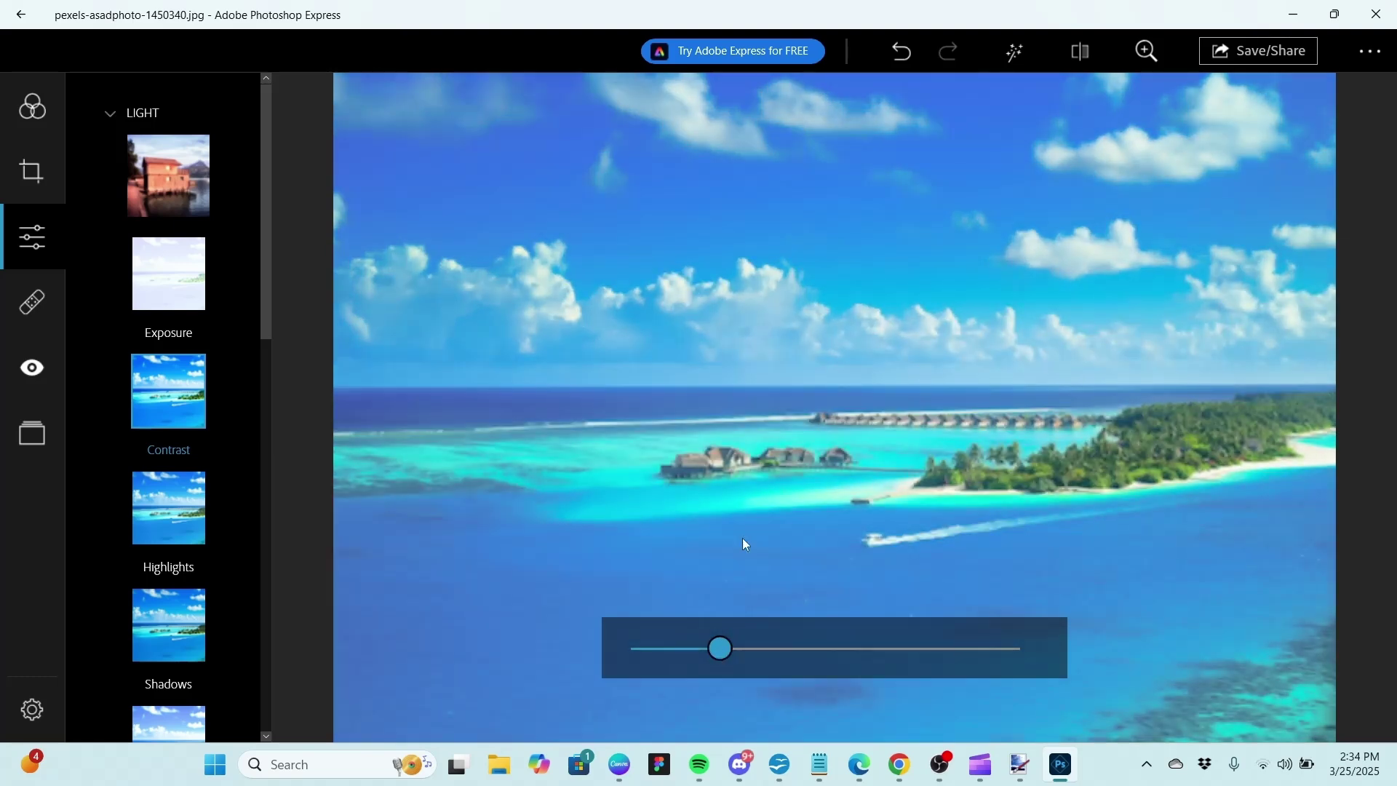
pyautogui.click(900, 65)
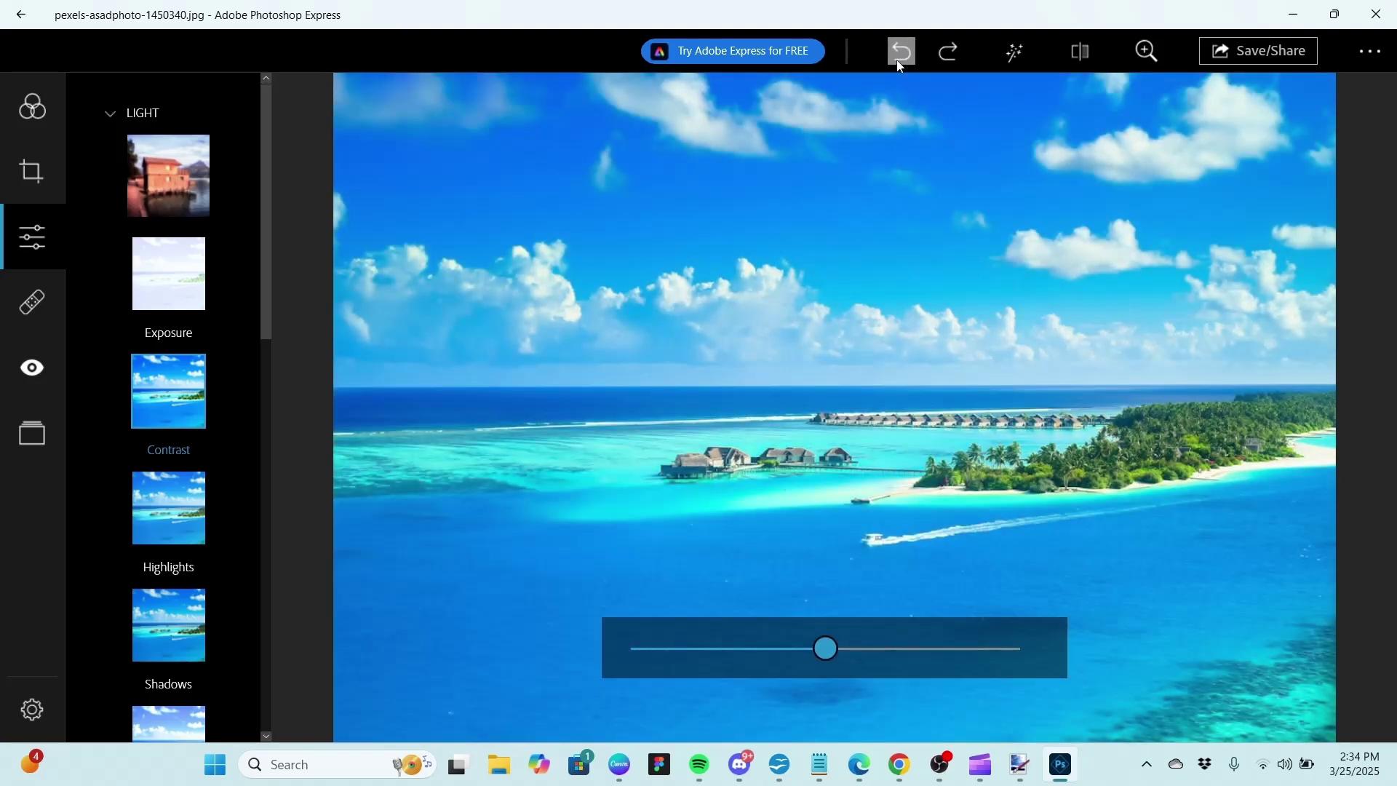
pyautogui.moveTo(819, 651)
pyautogui.mouseDown()
pyautogui.moveTo(725, 642)
pyautogui.moveTo(837, 650)
pyautogui.mouseUp()
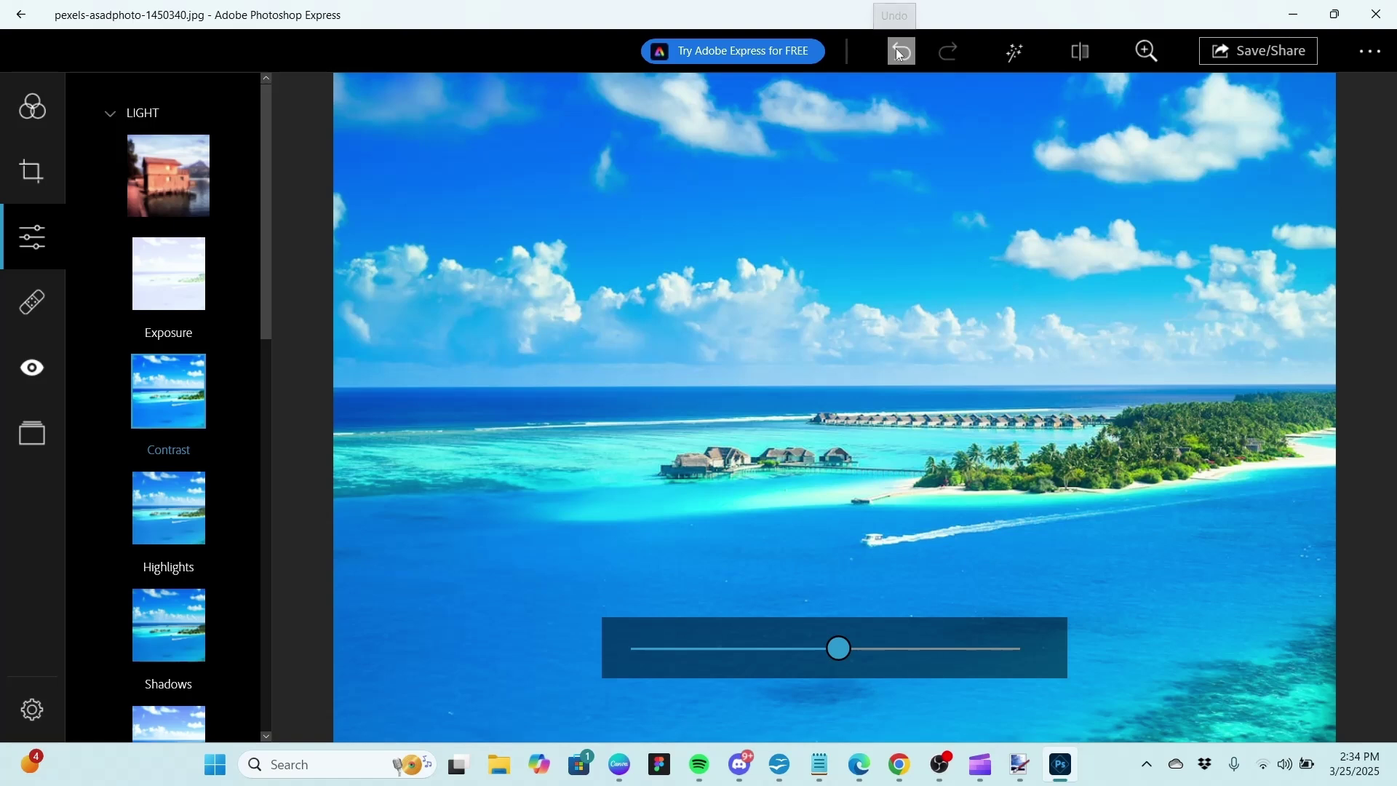
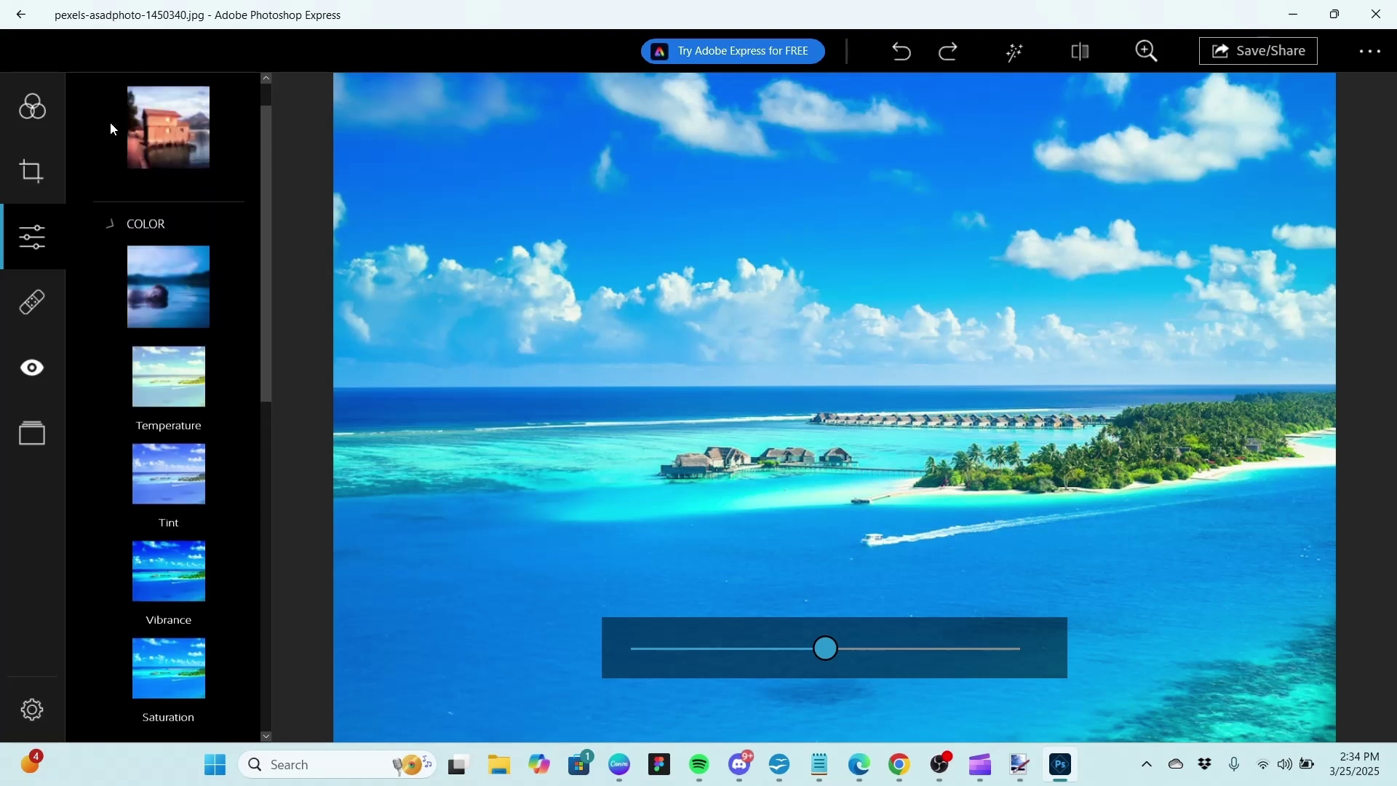
# Try the Grain adjustment from the Effects group, return it to zero and collapse the group
pyautogui.click(117, 432)
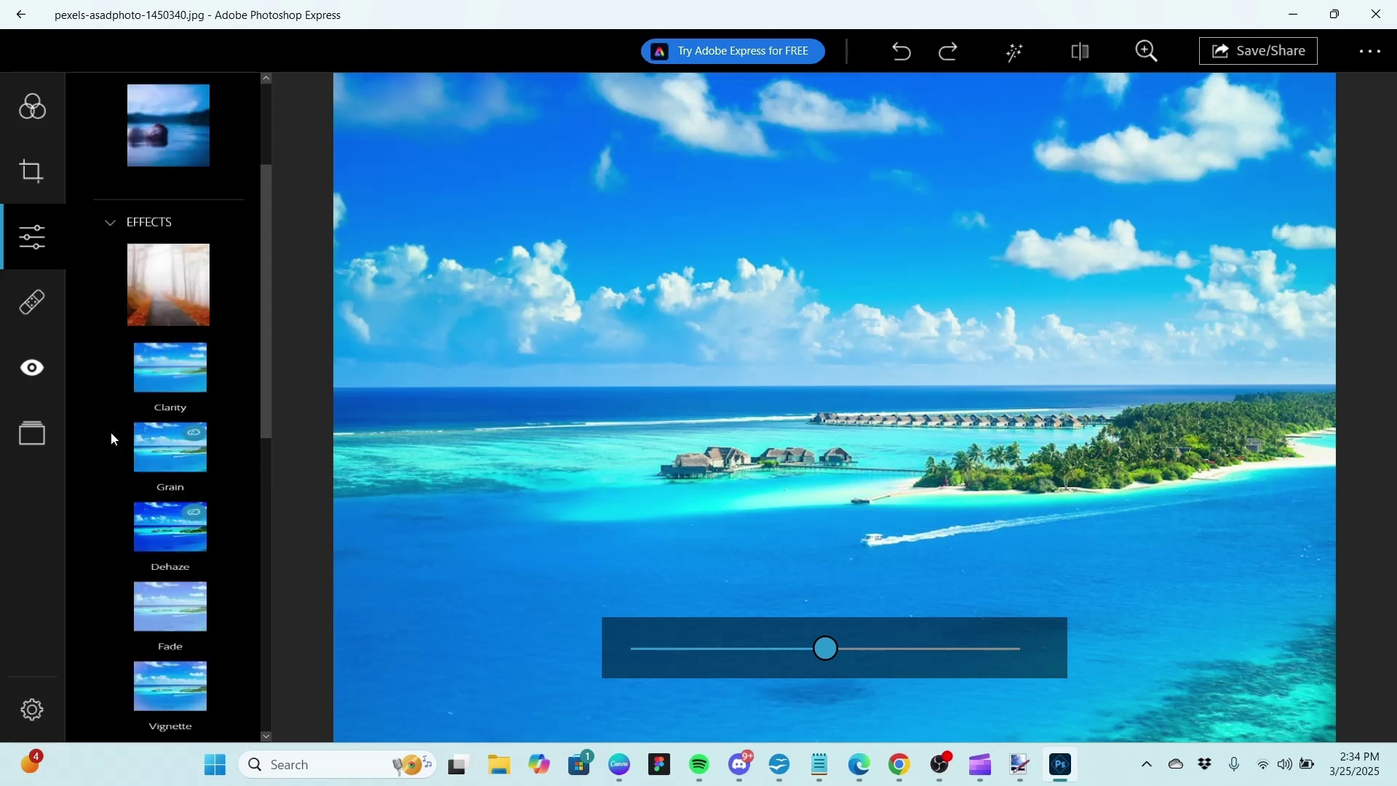
pyautogui.moveTo(264, 267); pyautogui.dragTo(263, 324)
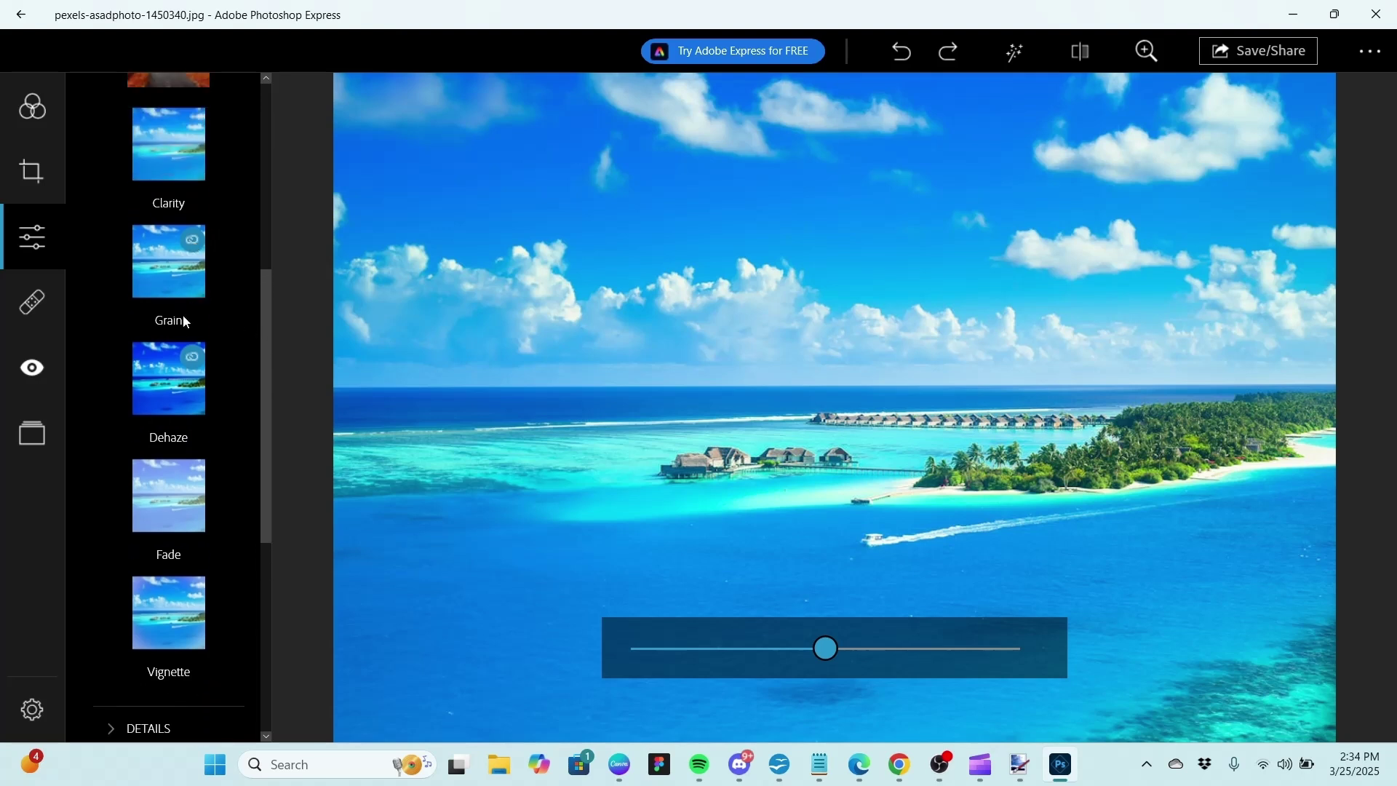
pyautogui.click(148, 258)
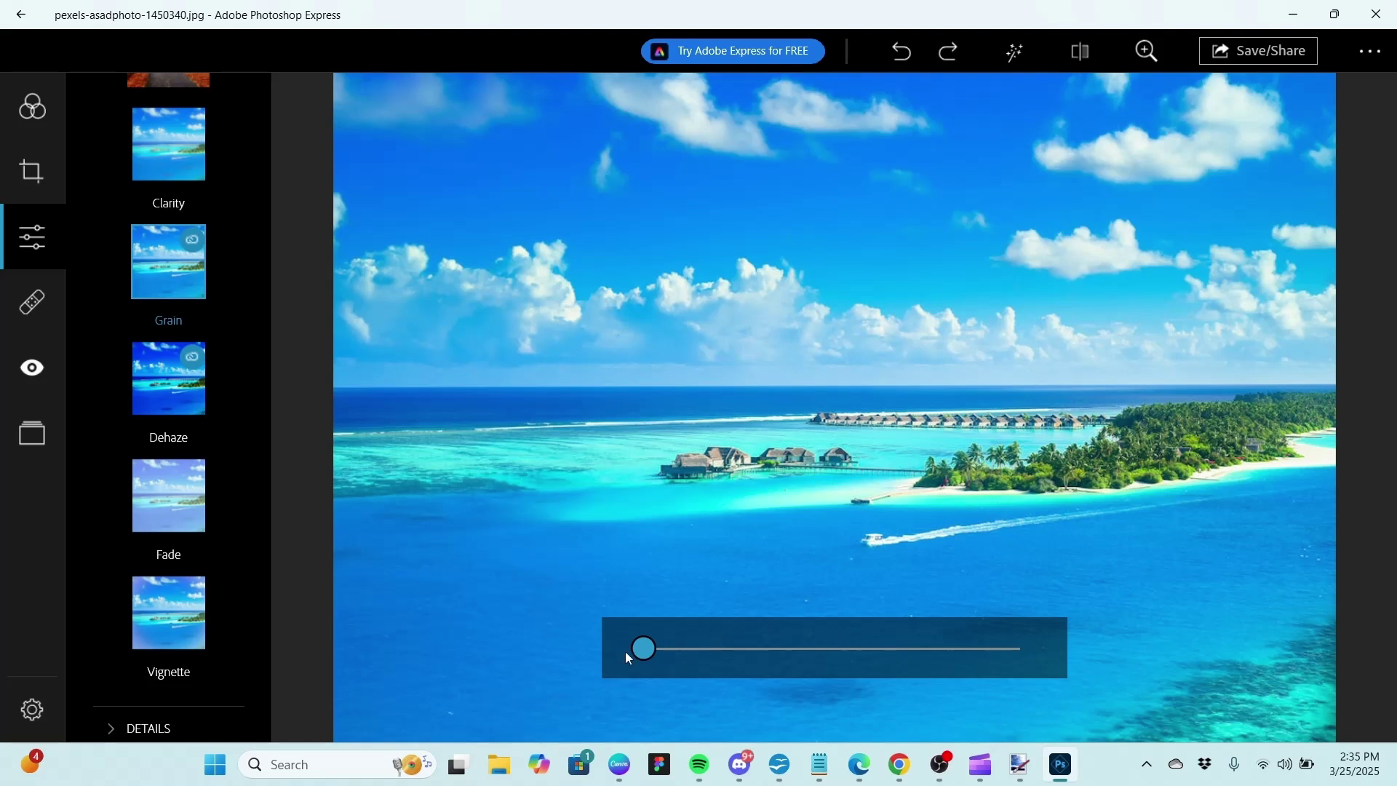
pyautogui.moveTo(649, 651); pyautogui.dragTo(588, 622)
pyautogui.moveTo(264, 372); pyautogui.dragTo(268, 285)
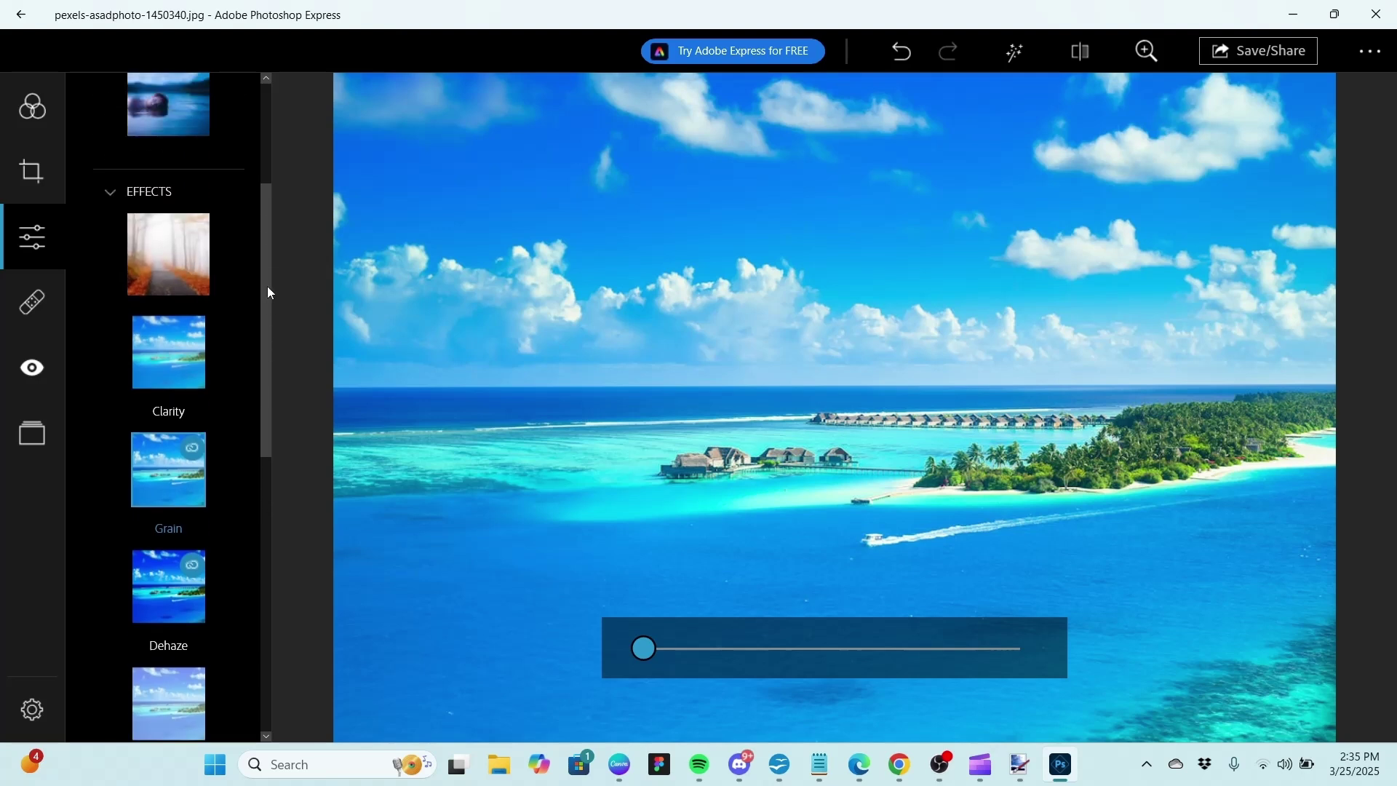
pyautogui.click(109, 193)
# Look through the adjustments offered in the Details and Split Tone groups, collapsing each group again
pyautogui.moveTo(263, 392); pyautogui.dragTo(273, 578)
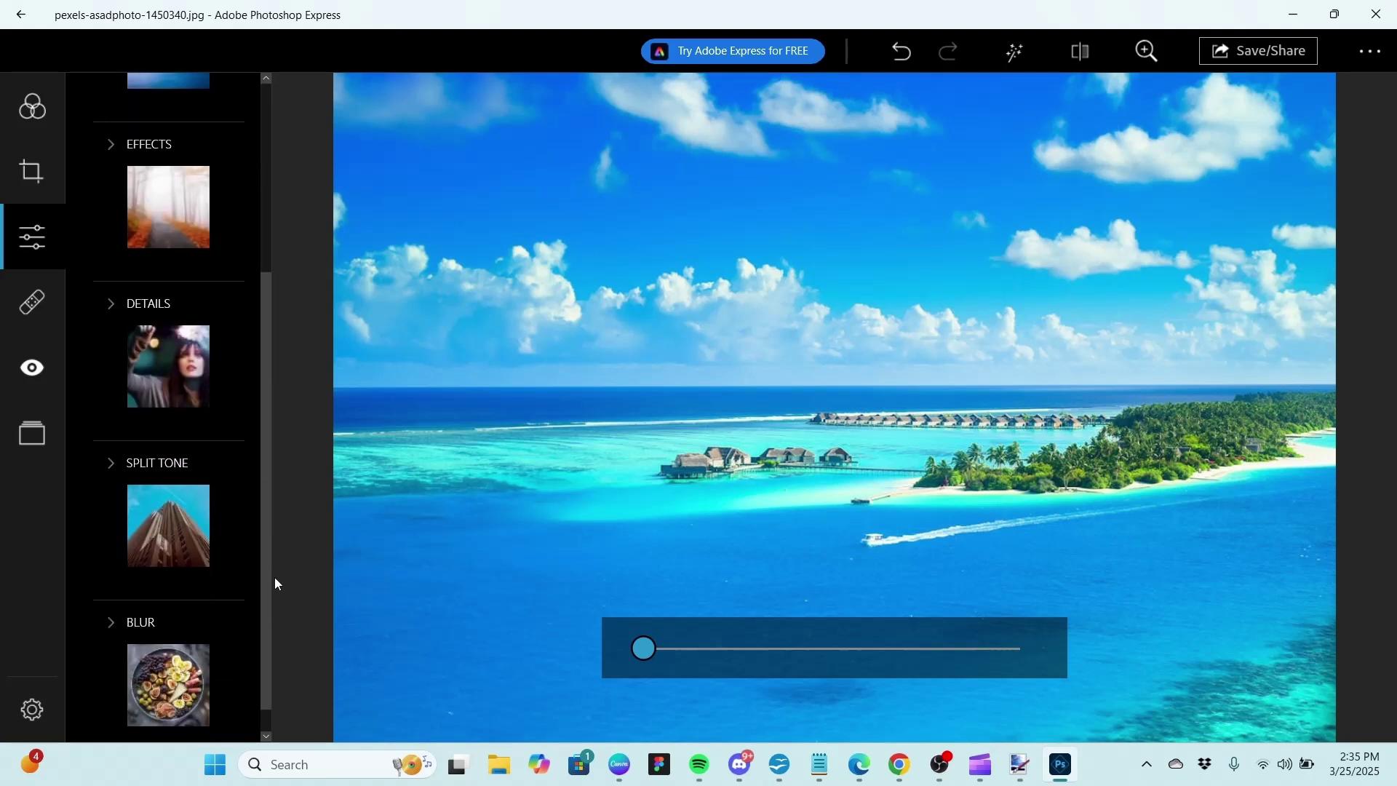
pyautogui.click(111, 296)
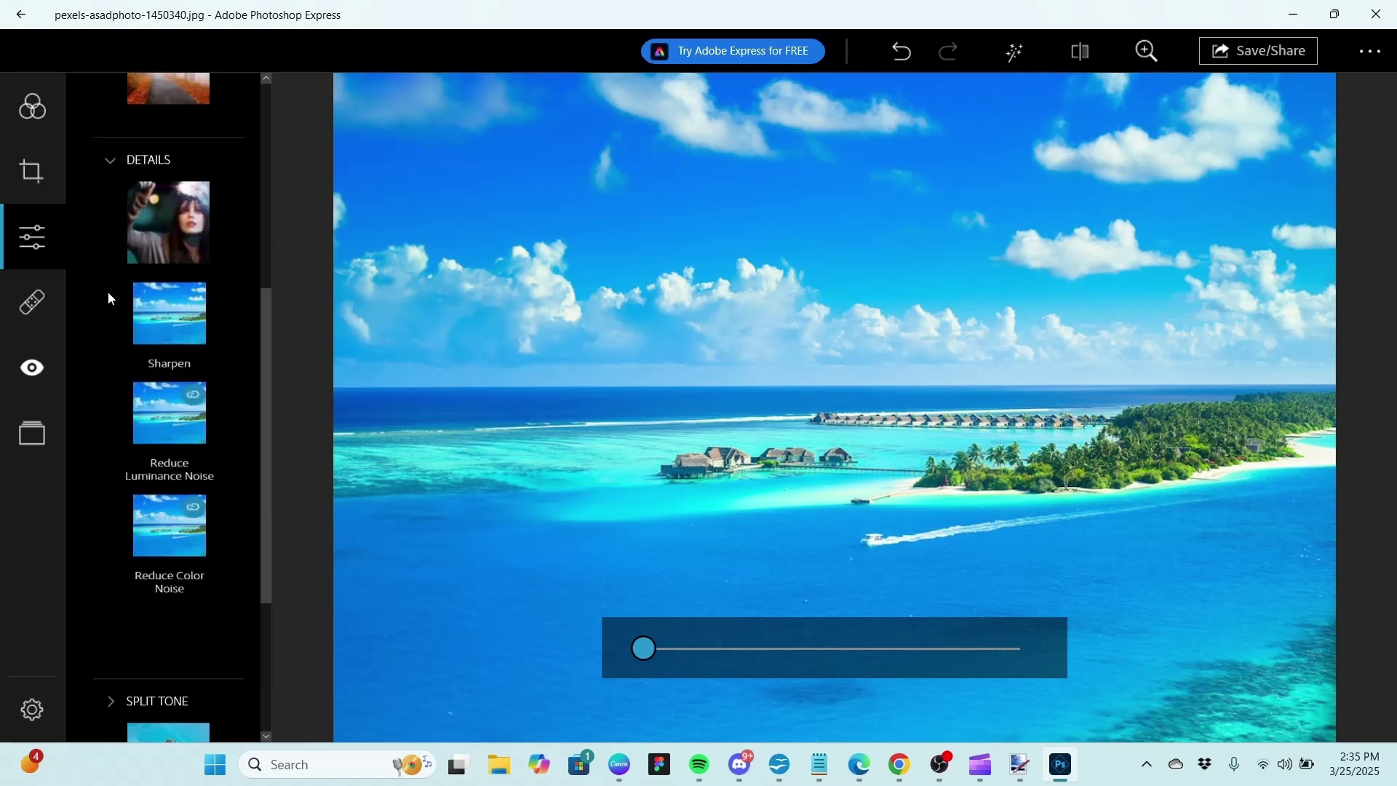
pyautogui.click(107, 155)
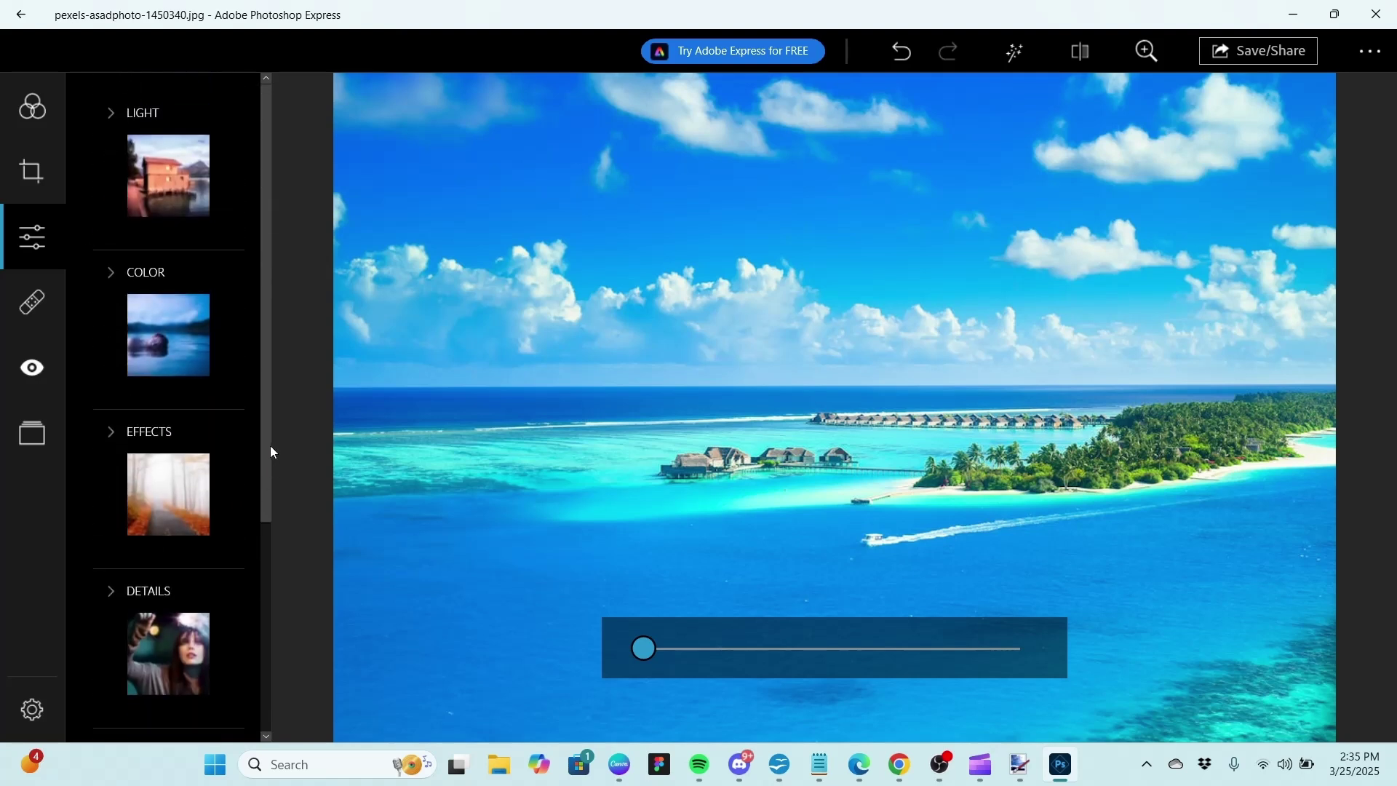
pyautogui.moveTo(269, 445); pyautogui.dragTo(277, 617)
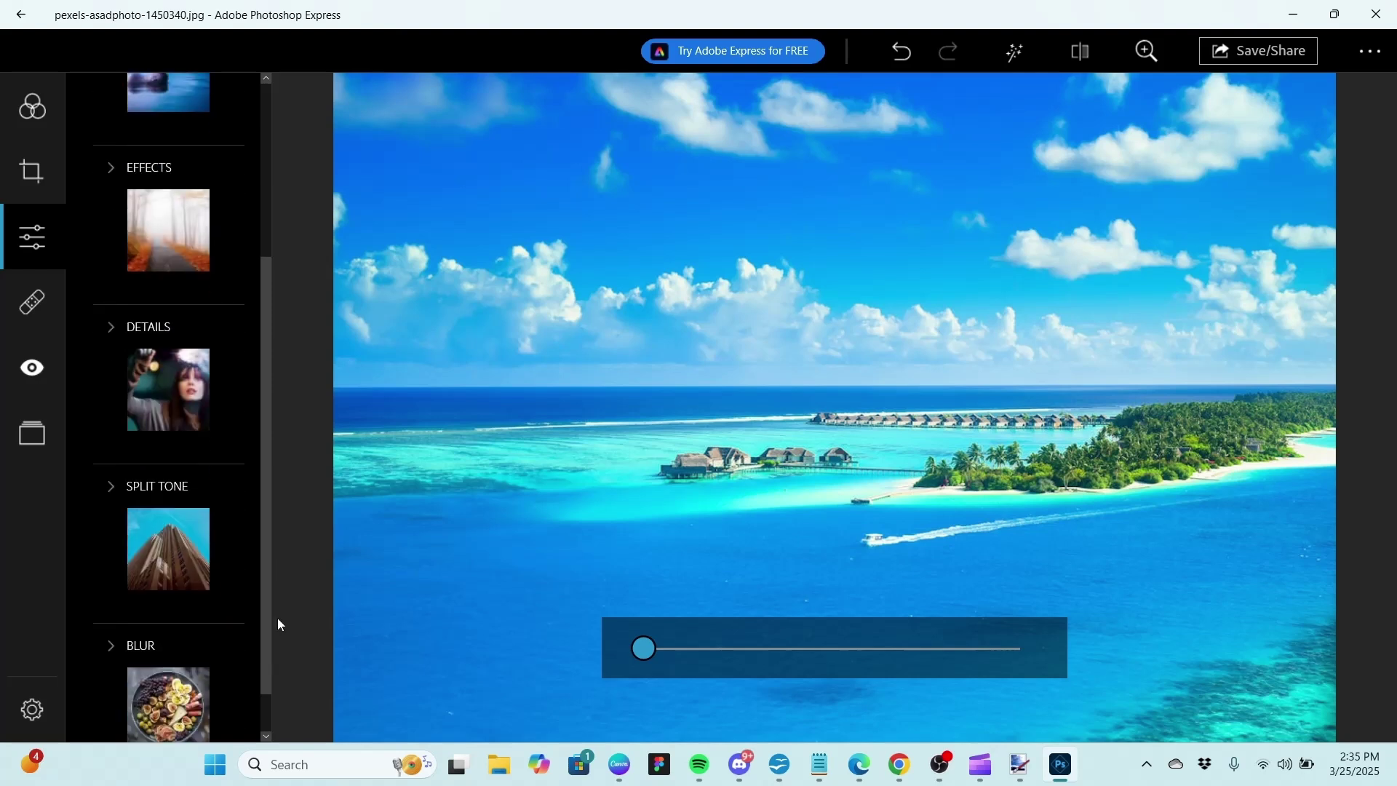
pyautogui.click(115, 486)
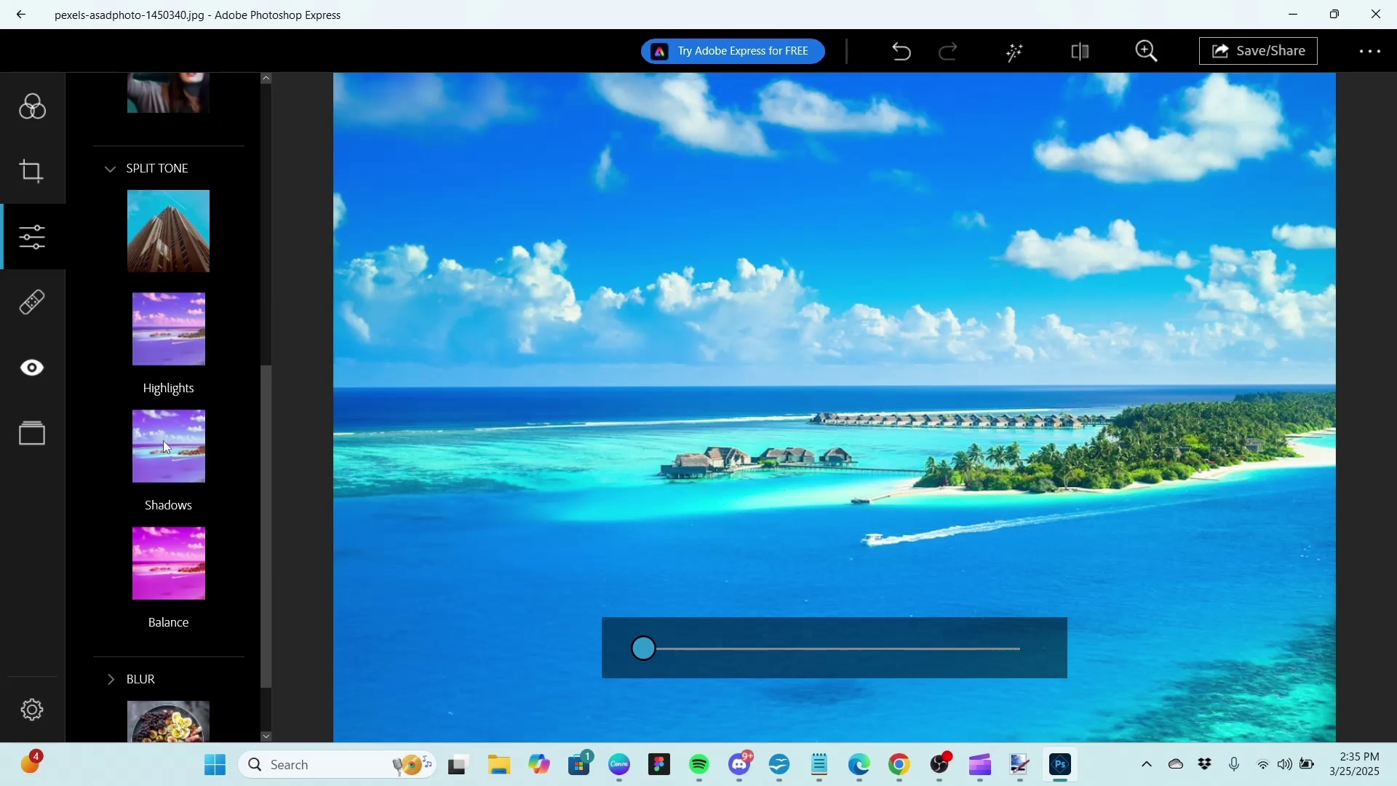
pyautogui.click(111, 170)
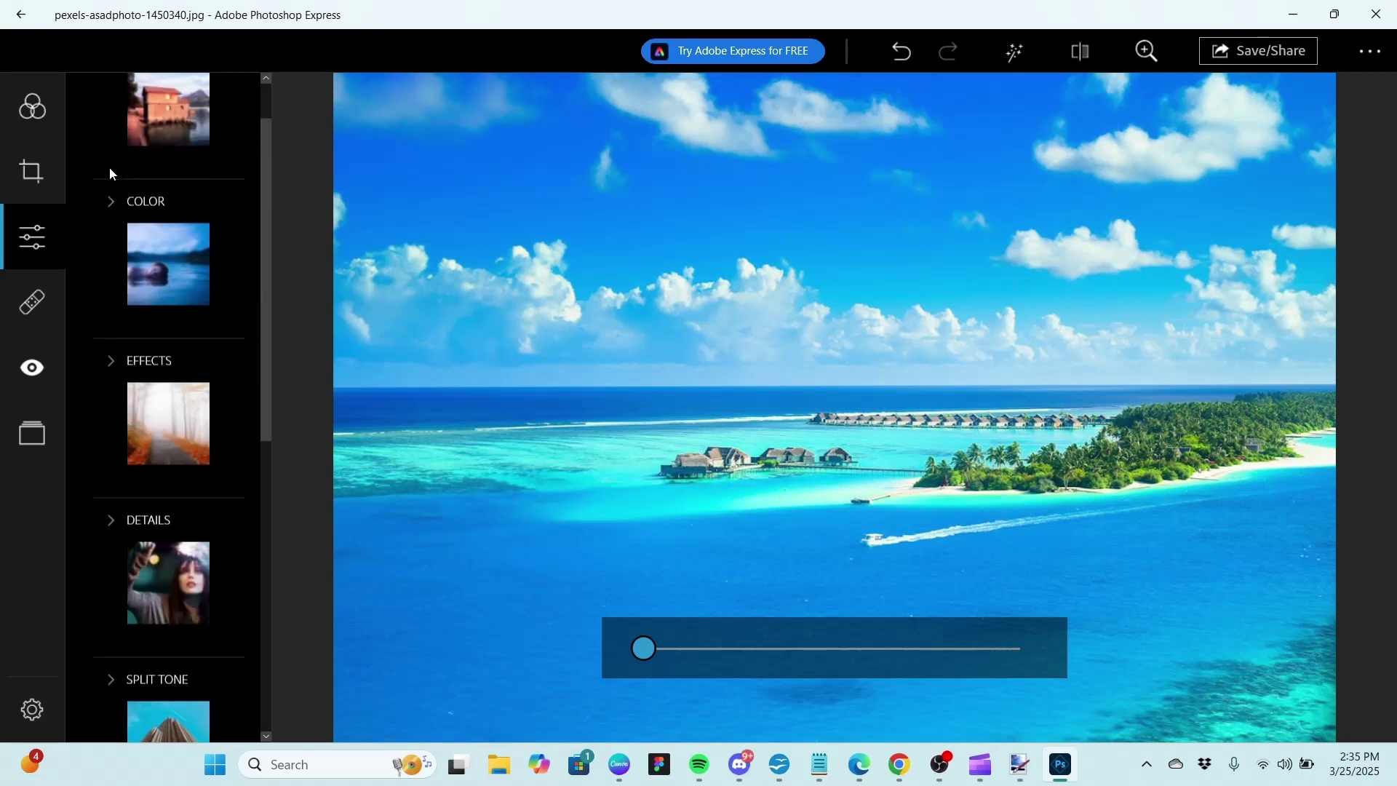
# Try the Full blur from the Blur group on the photo and bring it back to zero
pyautogui.moveTo(269, 270); pyautogui.dragTo(271, 493)
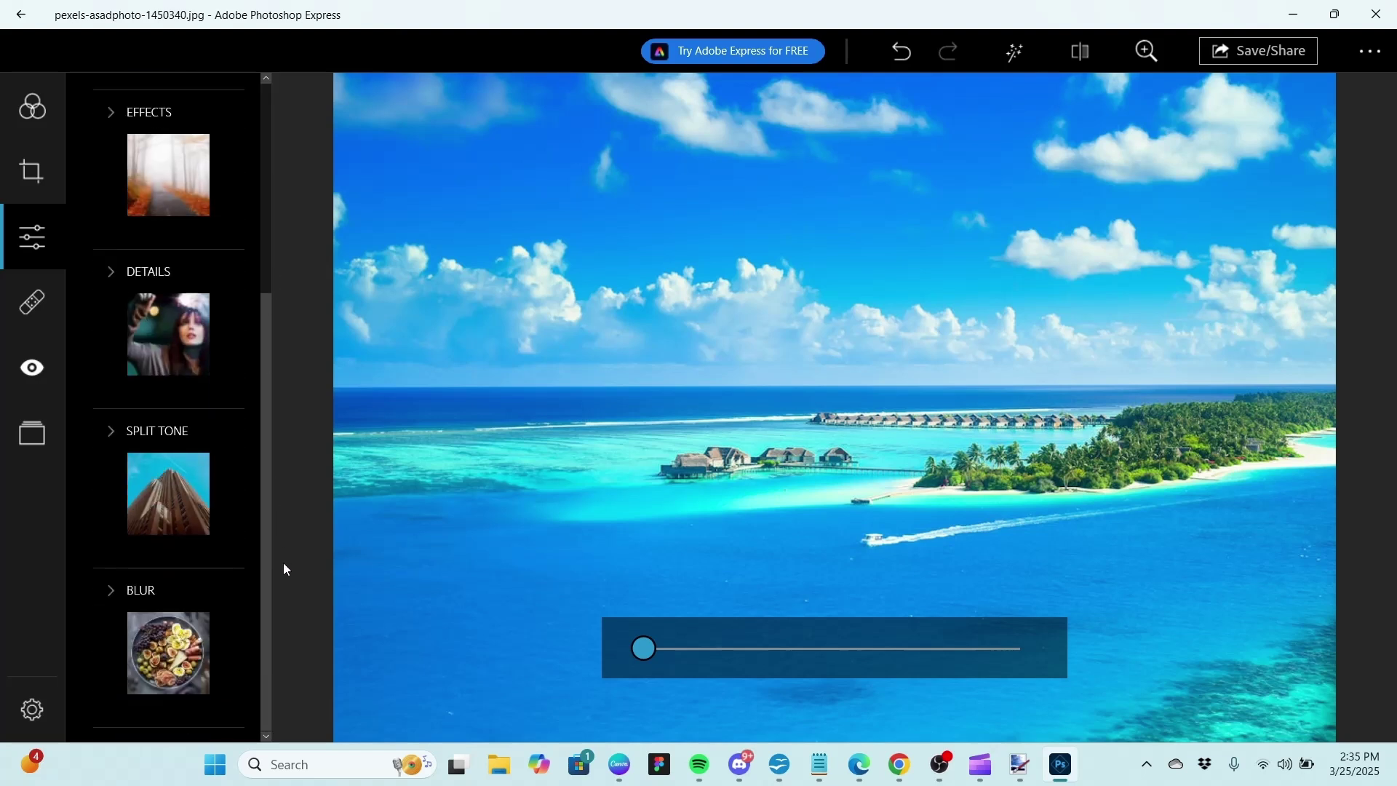
pyautogui.click(112, 591)
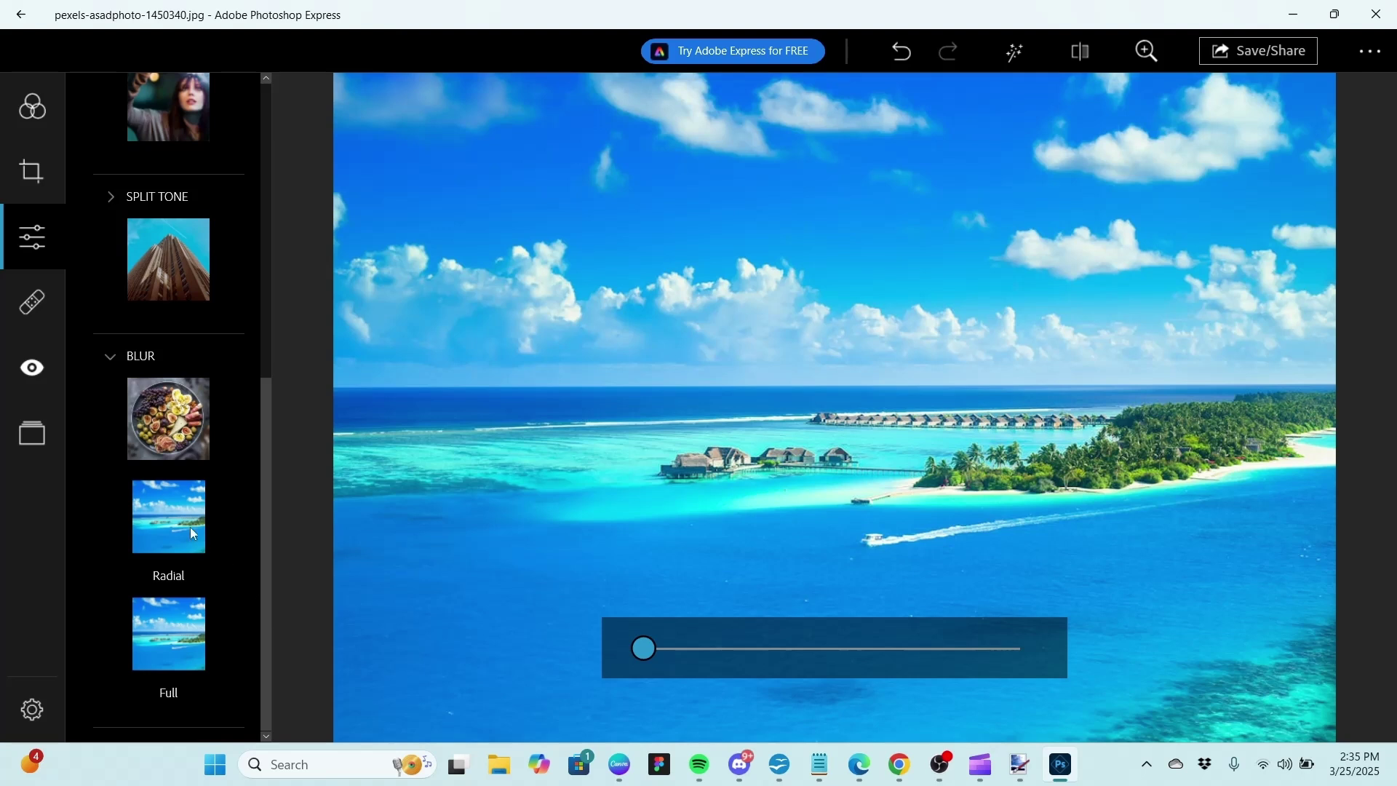
pyautogui.click(172, 648)
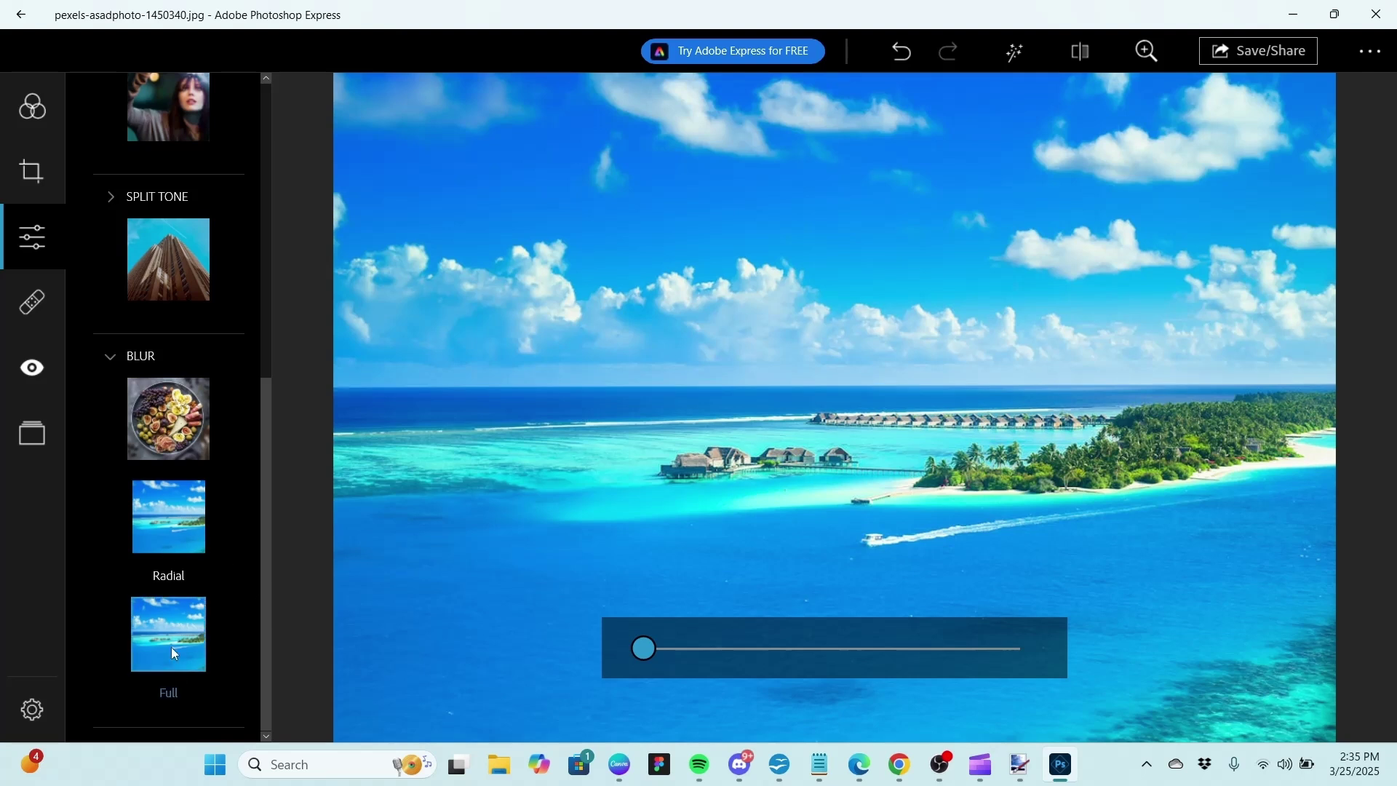
pyautogui.moveTo(643, 648); pyautogui.dragTo(500, 644)
pyautogui.moveTo(269, 508); pyautogui.dragTo(239, 80)
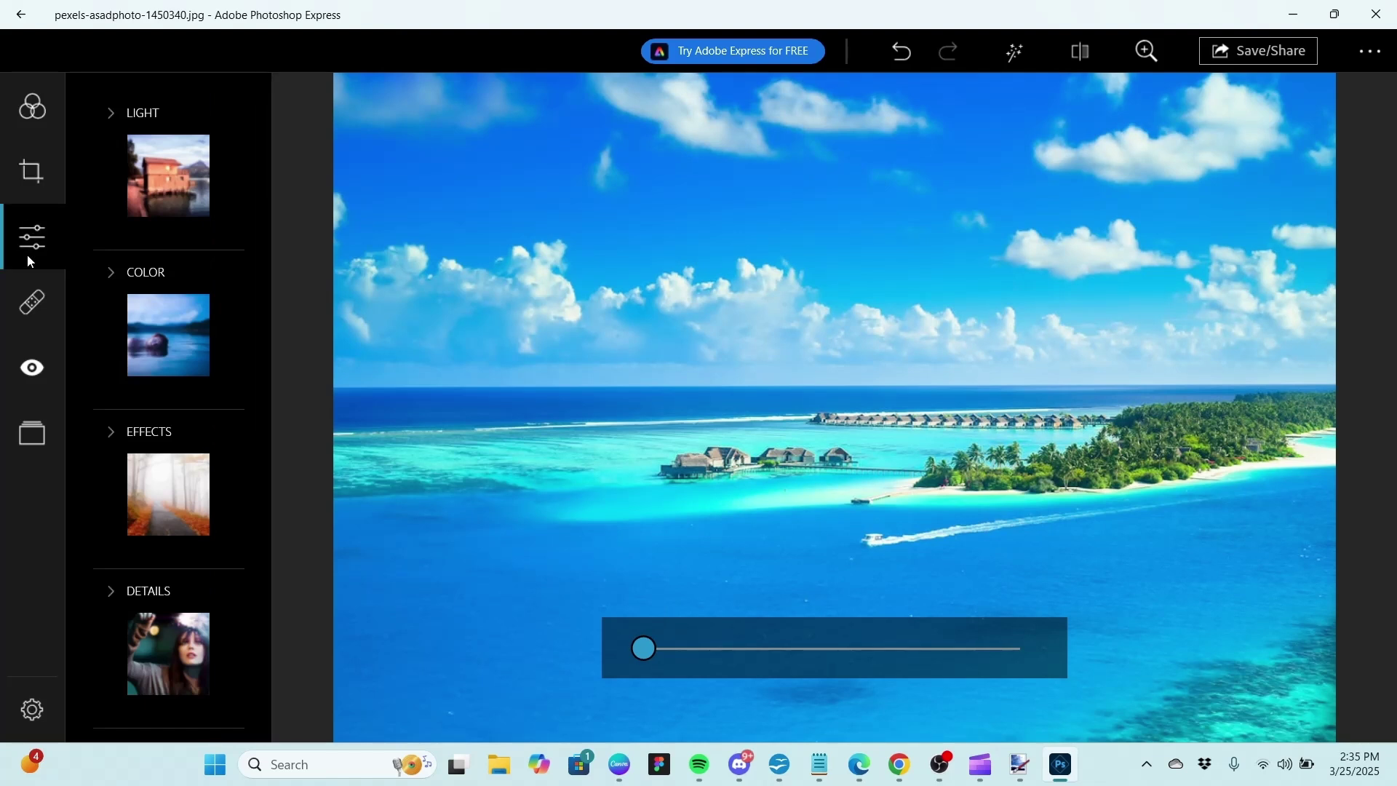
# View the Spot Heal options and leave the island photo without saving the edits
pyautogui.click(31, 302)
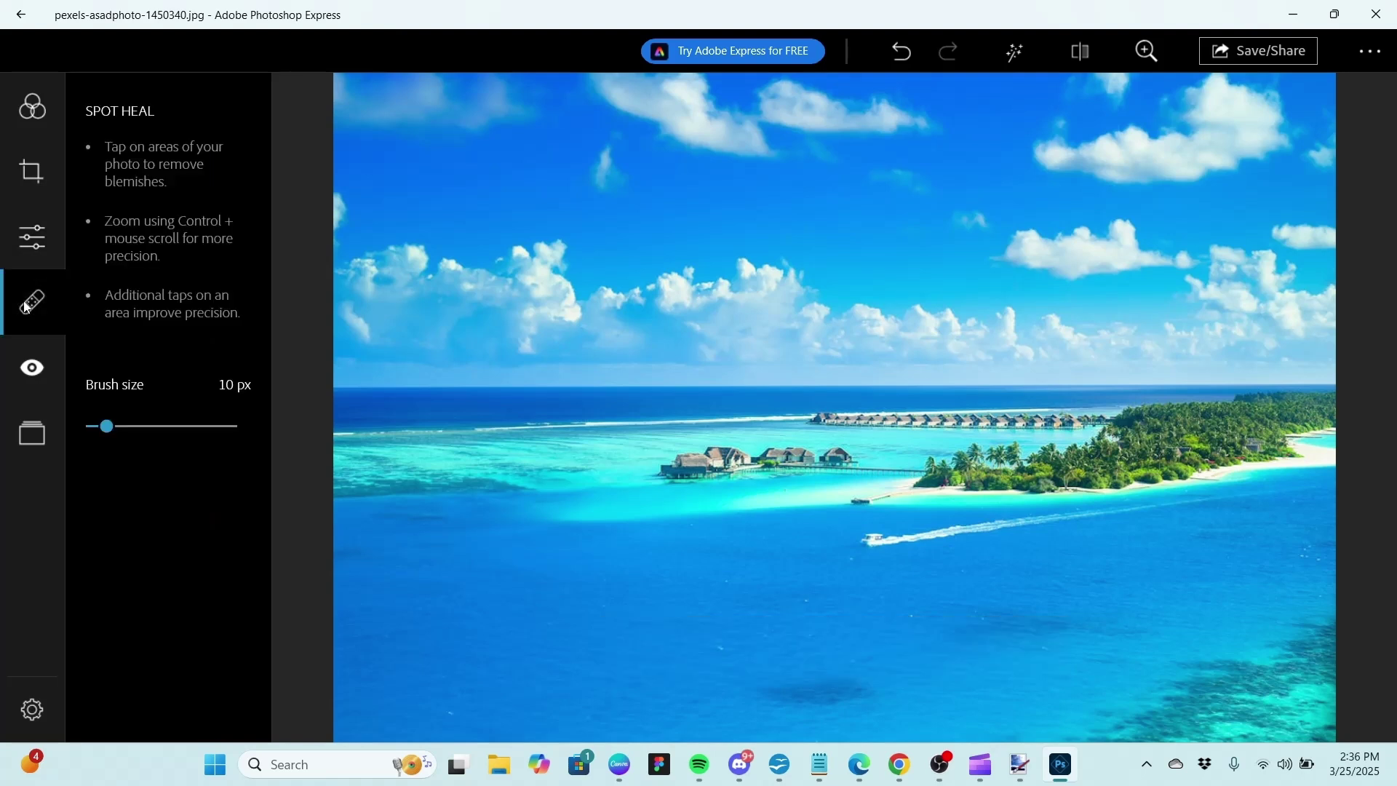
pyautogui.click(21, 15)
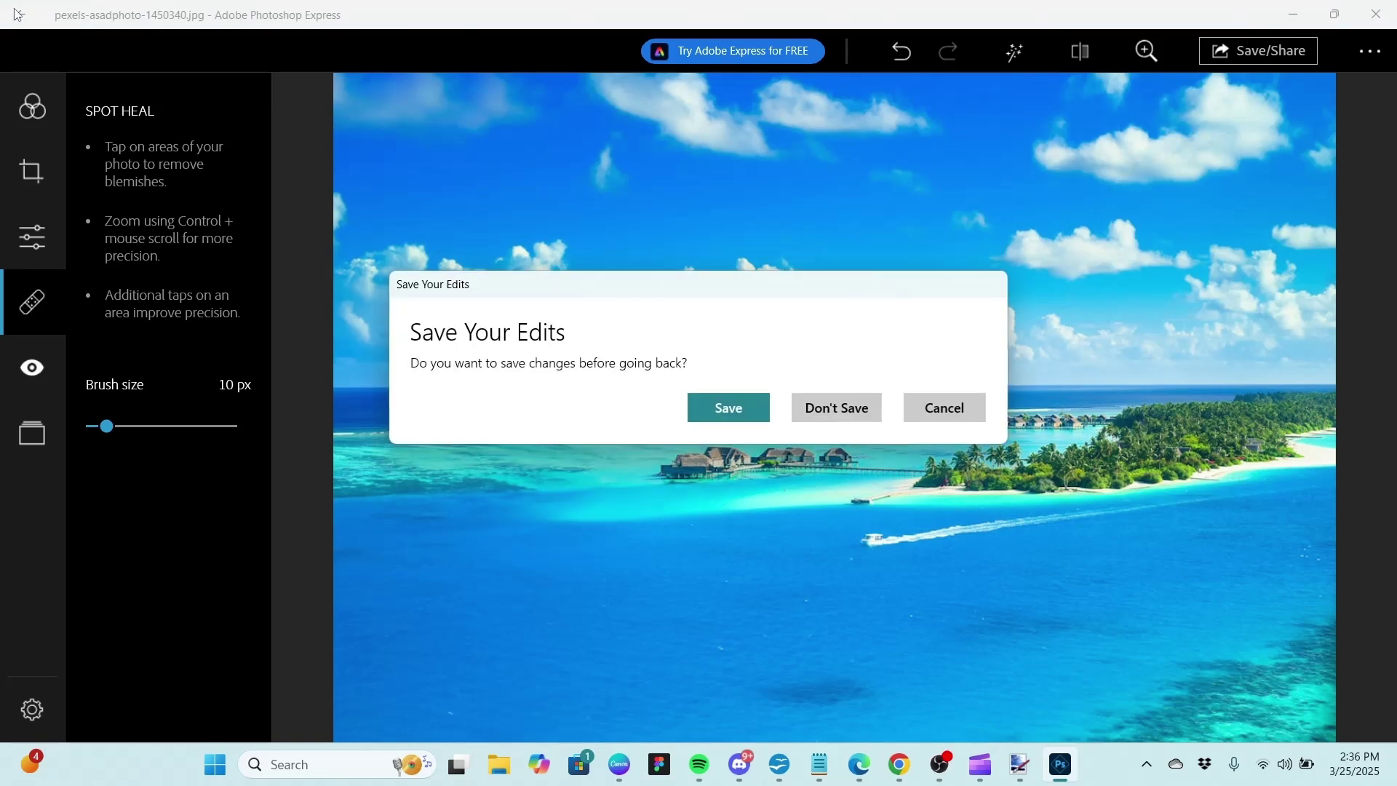
pyautogui.click(846, 409)
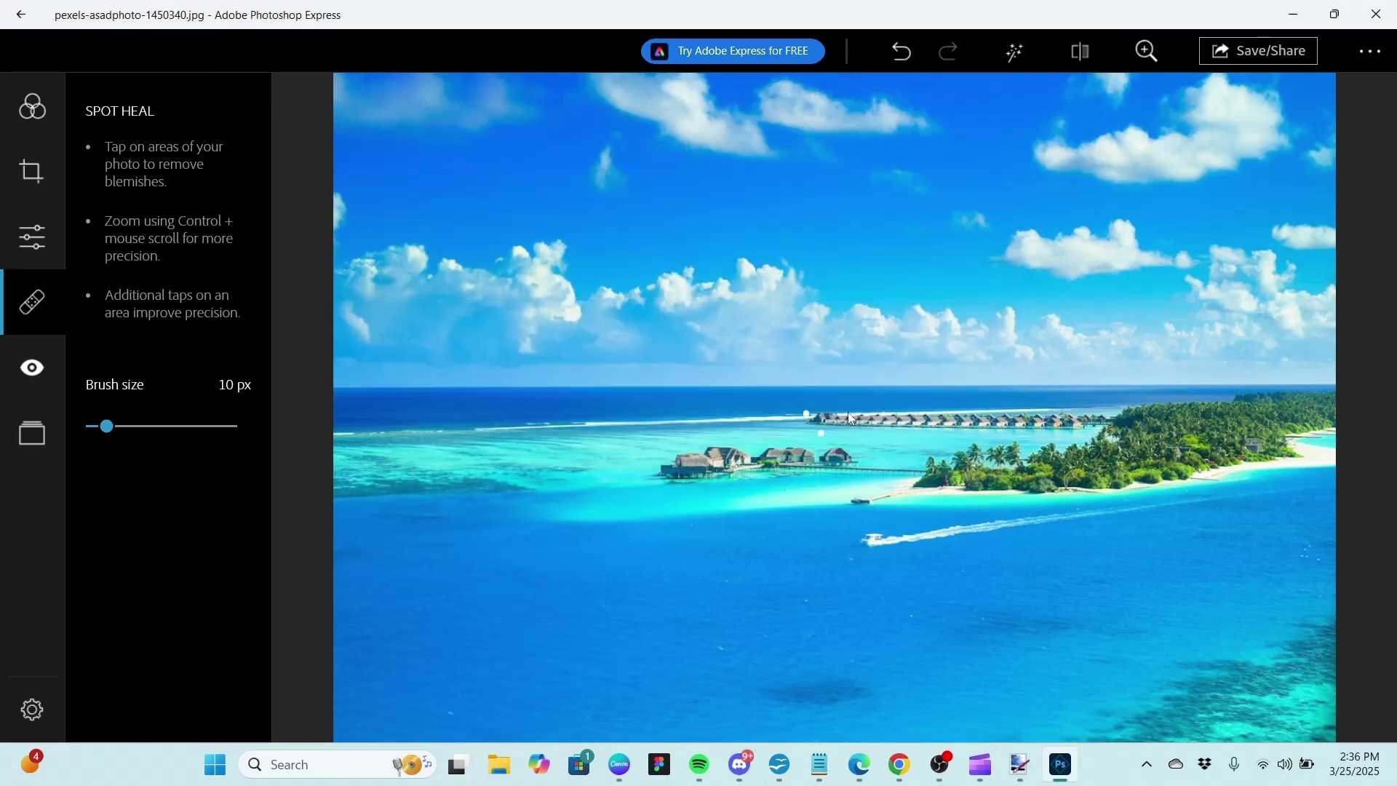
# Open the pottery stall photo ending in 4502965 from the Photo X folder of the Pictures Library
pyautogui.click(539, 462)
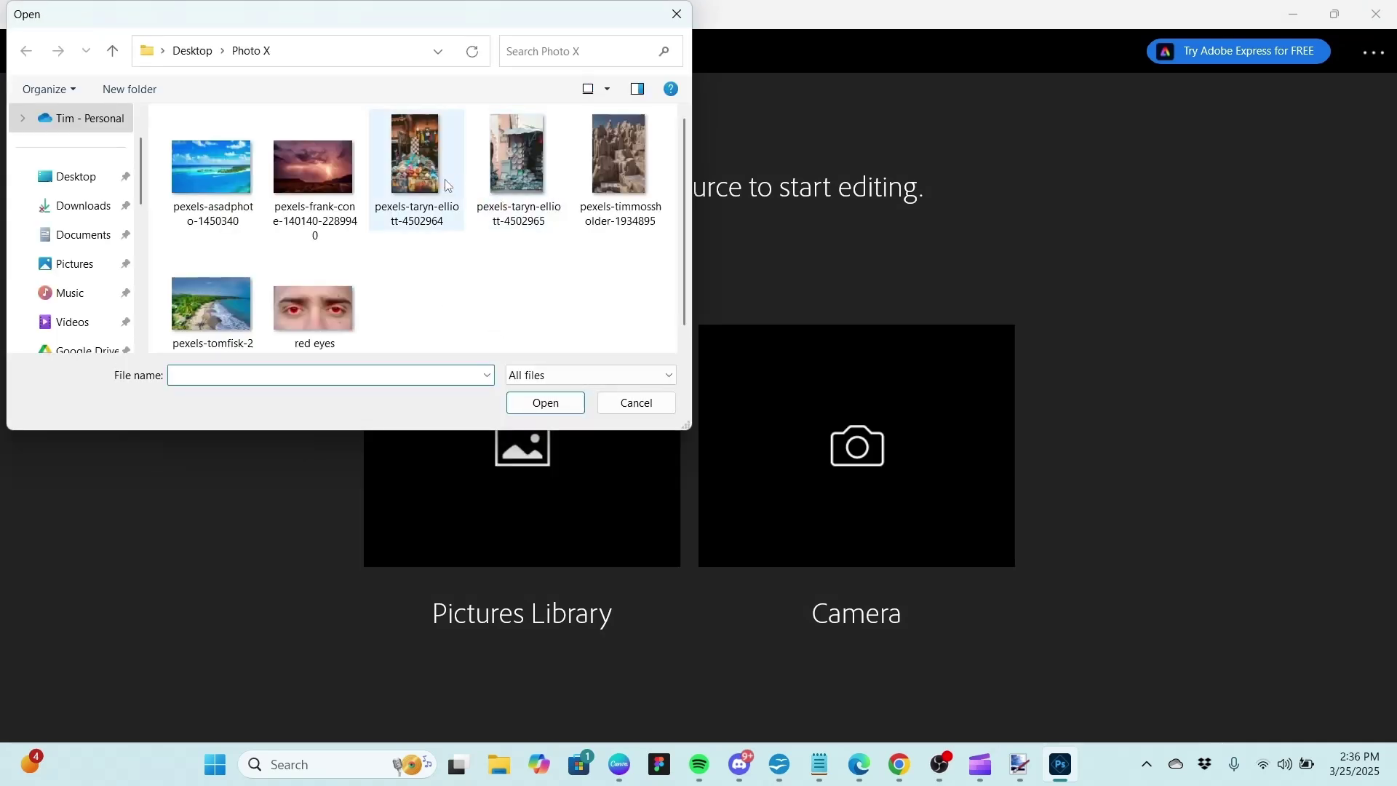
pyautogui.click(518, 153)
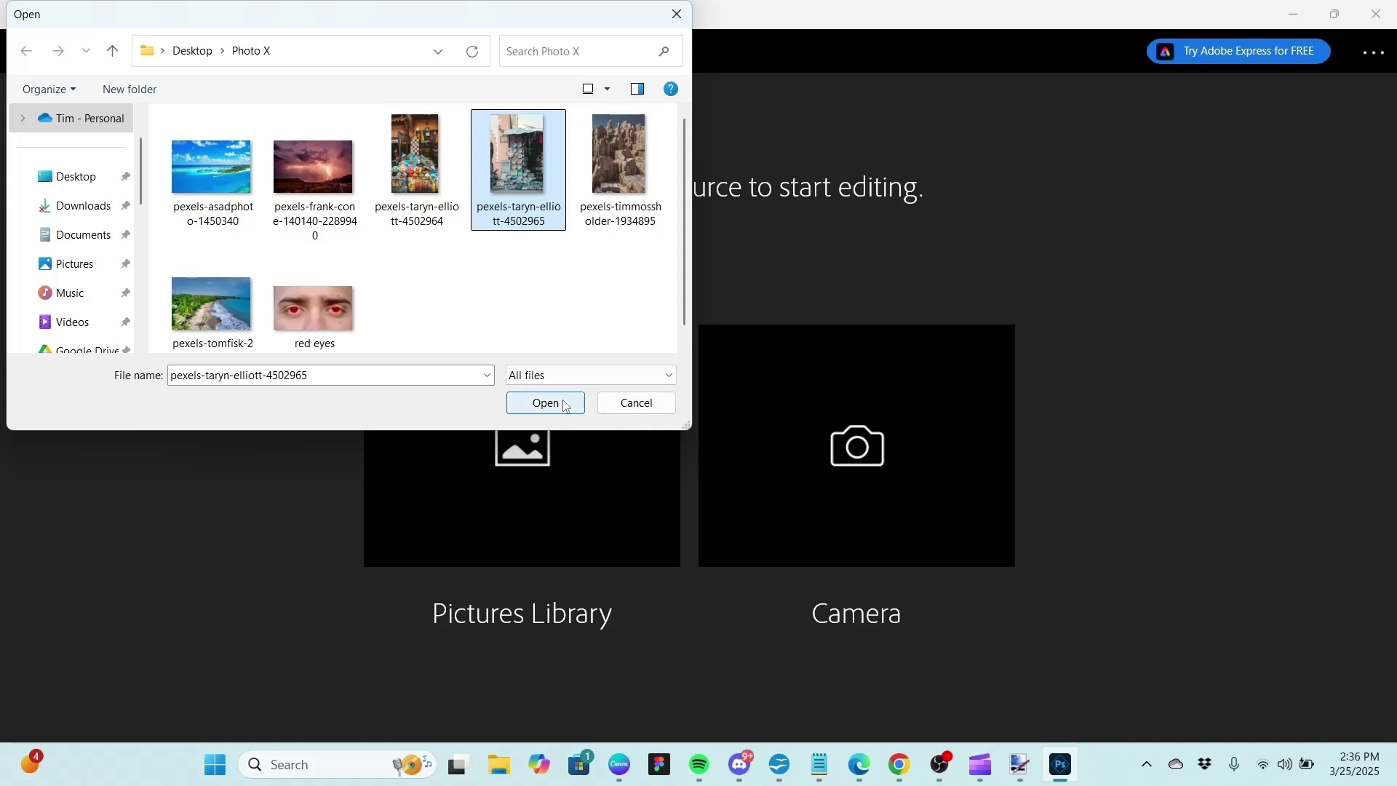
pyautogui.click(566, 405)
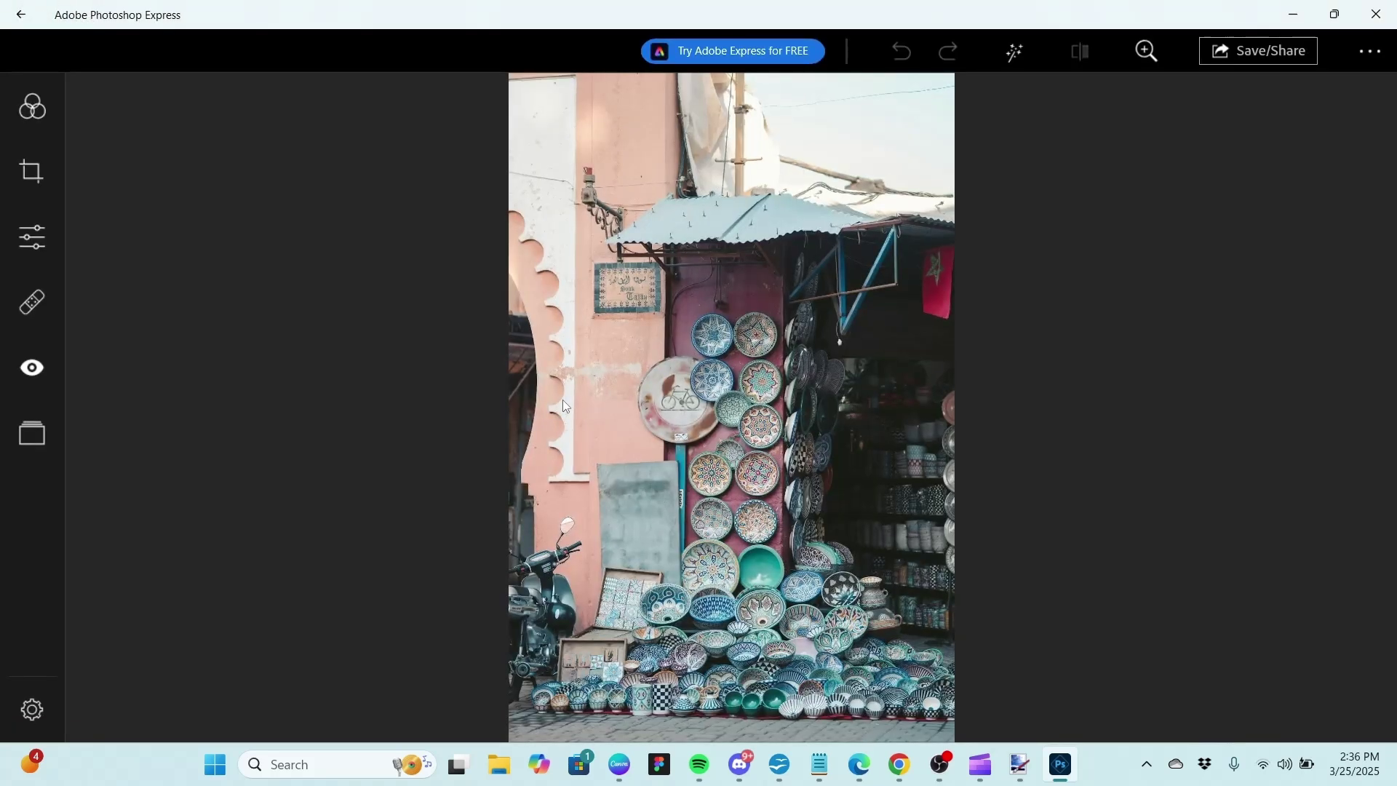
# Start Spot Heal on the pottery stall photo and set the brush size to 21 px
pyautogui.click(32, 301)
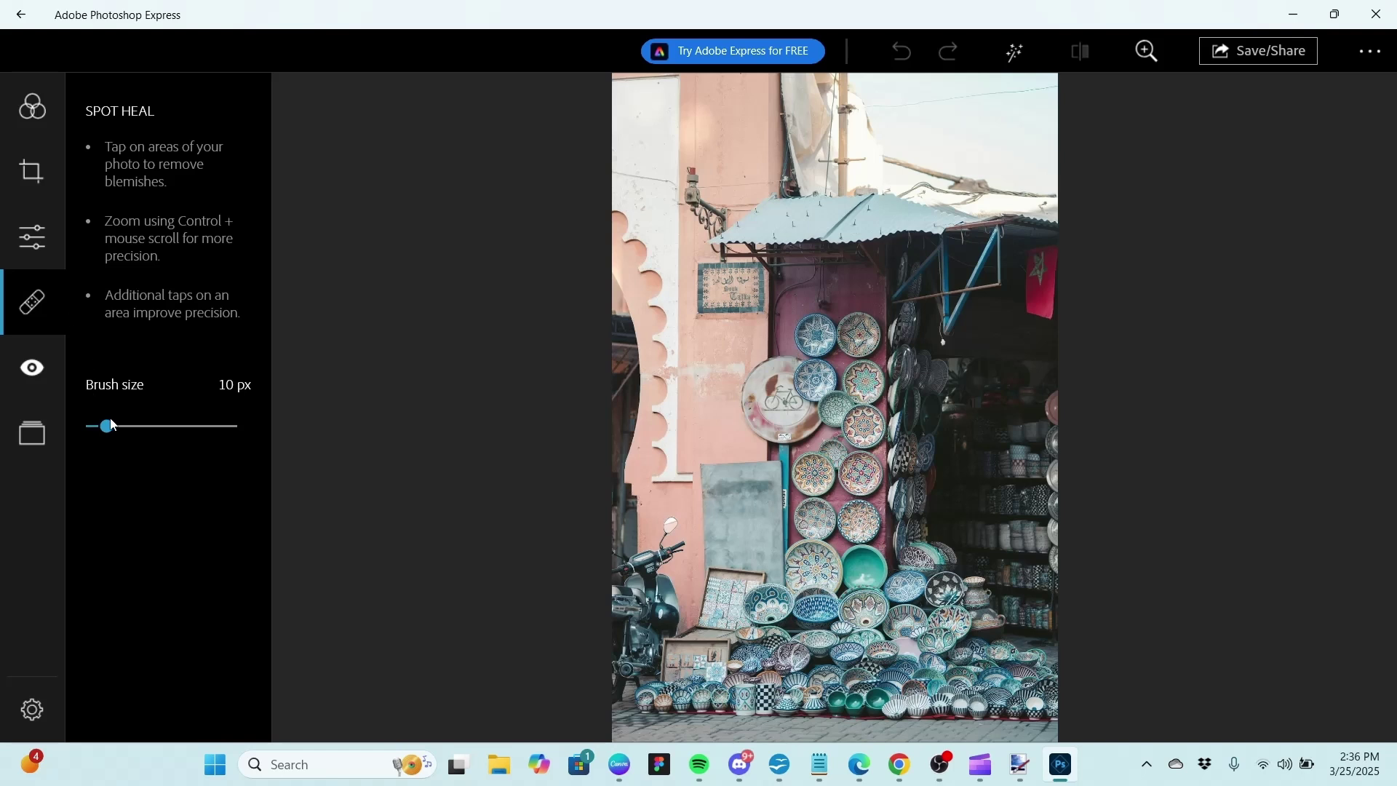
pyautogui.moveTo(104, 428)
pyautogui.mouseDown()
pyautogui.moveTo(242, 415)
pyautogui.moveTo(91, 444)
pyautogui.mouseUp()
pyautogui.click(99, 430)
pyautogui.moveTo(98, 429); pyautogui.dragTo(125, 435)
pyautogui.moveTo(120, 429)
pyautogui.mouseDown()
pyautogui.moveTo(134, 431)
pyautogui.moveTo(120, 427)
pyautogui.mouseUp()
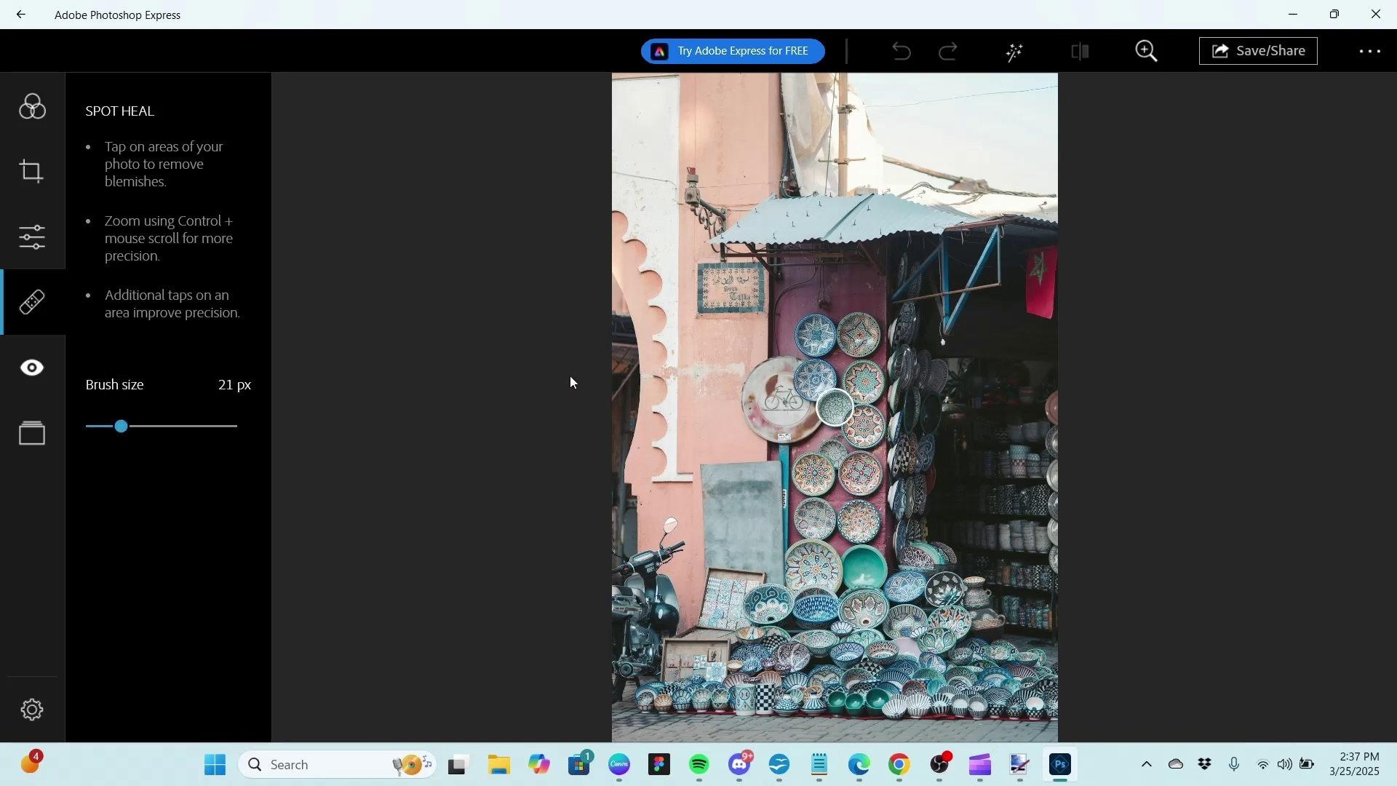
# Heal the worn patches on the pink wall beneath the sign and beside the large bicycle plate
pyautogui.click(702, 371)
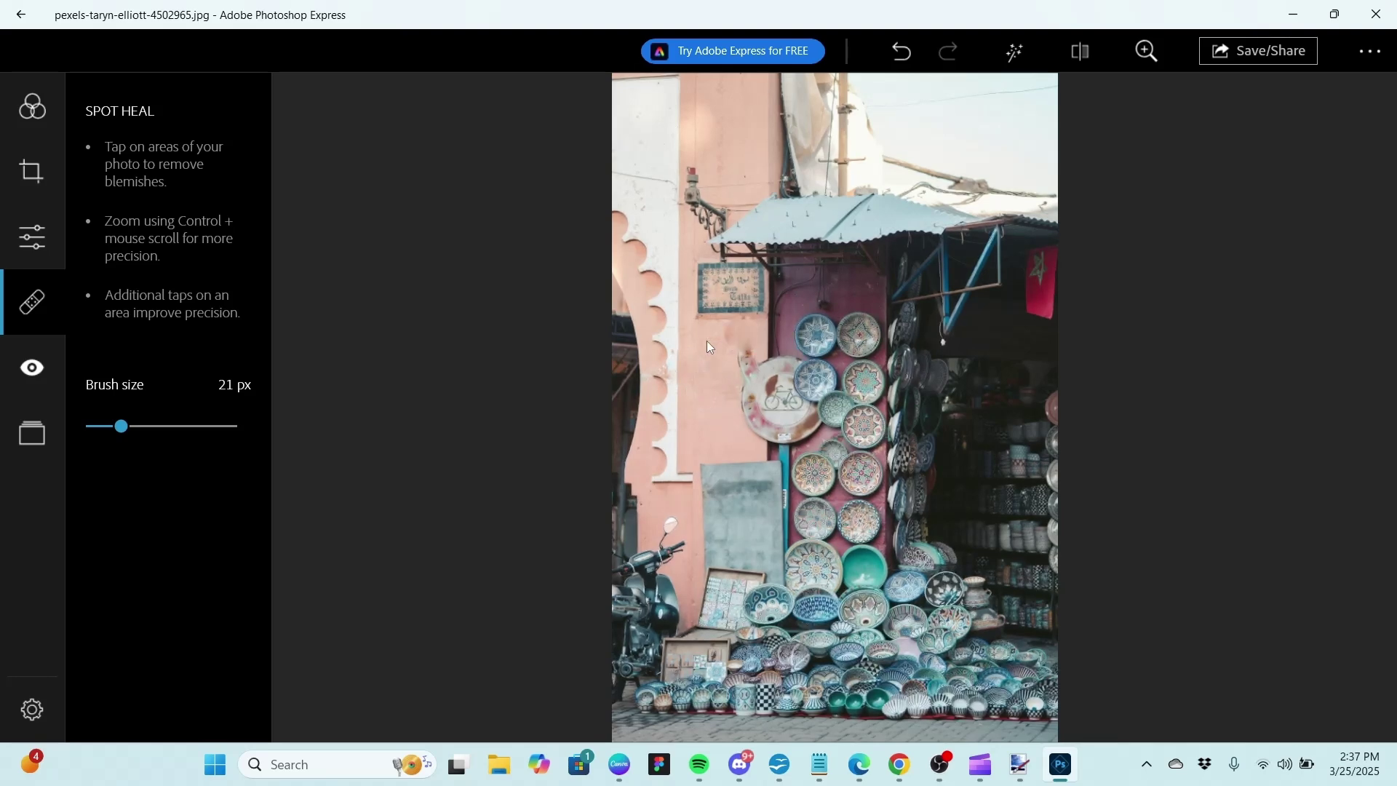
pyautogui.click(739, 340)
pyautogui.click(741, 356)
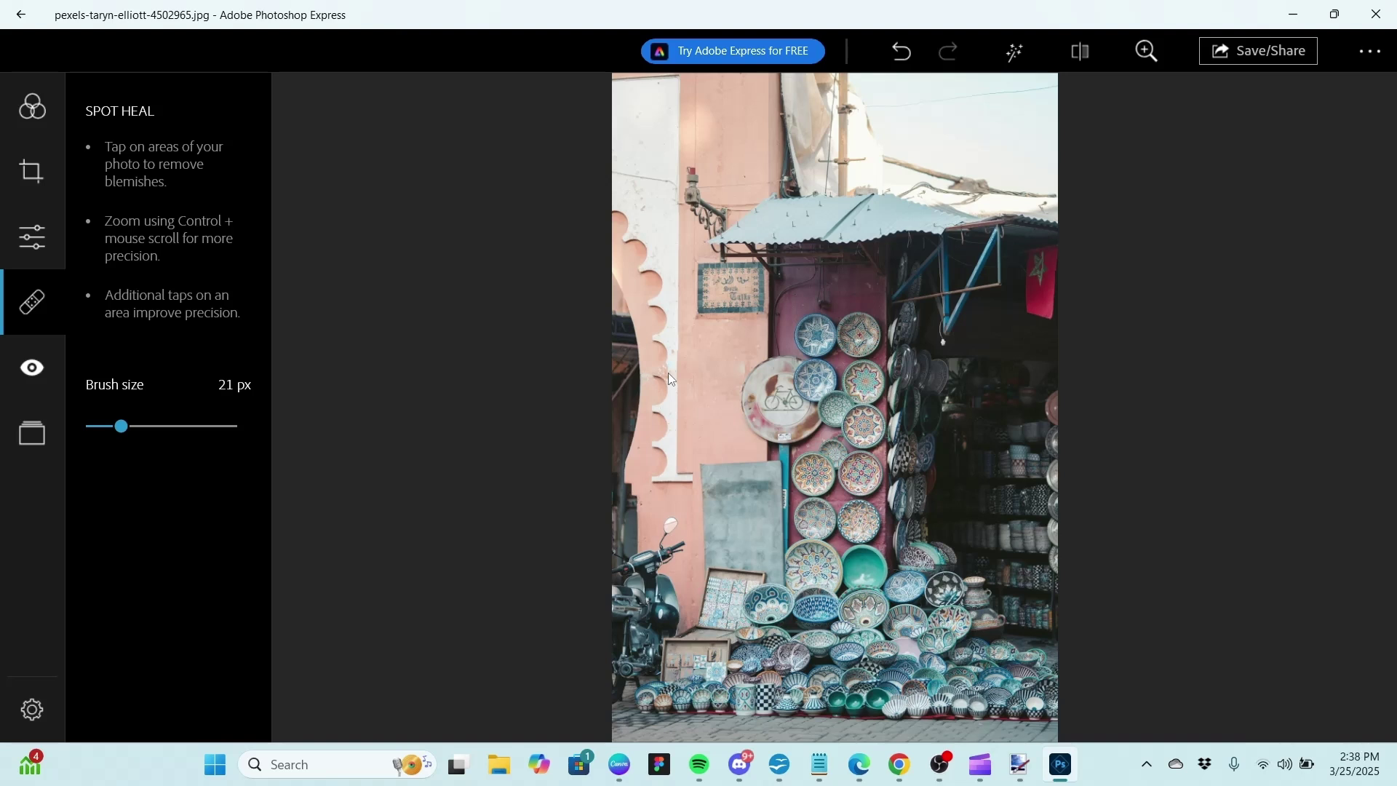
# Open the red eyes photo in place of the pottery stall photo and correct its red pupils with Red Eye in the People category
pyautogui.click(20, 14)
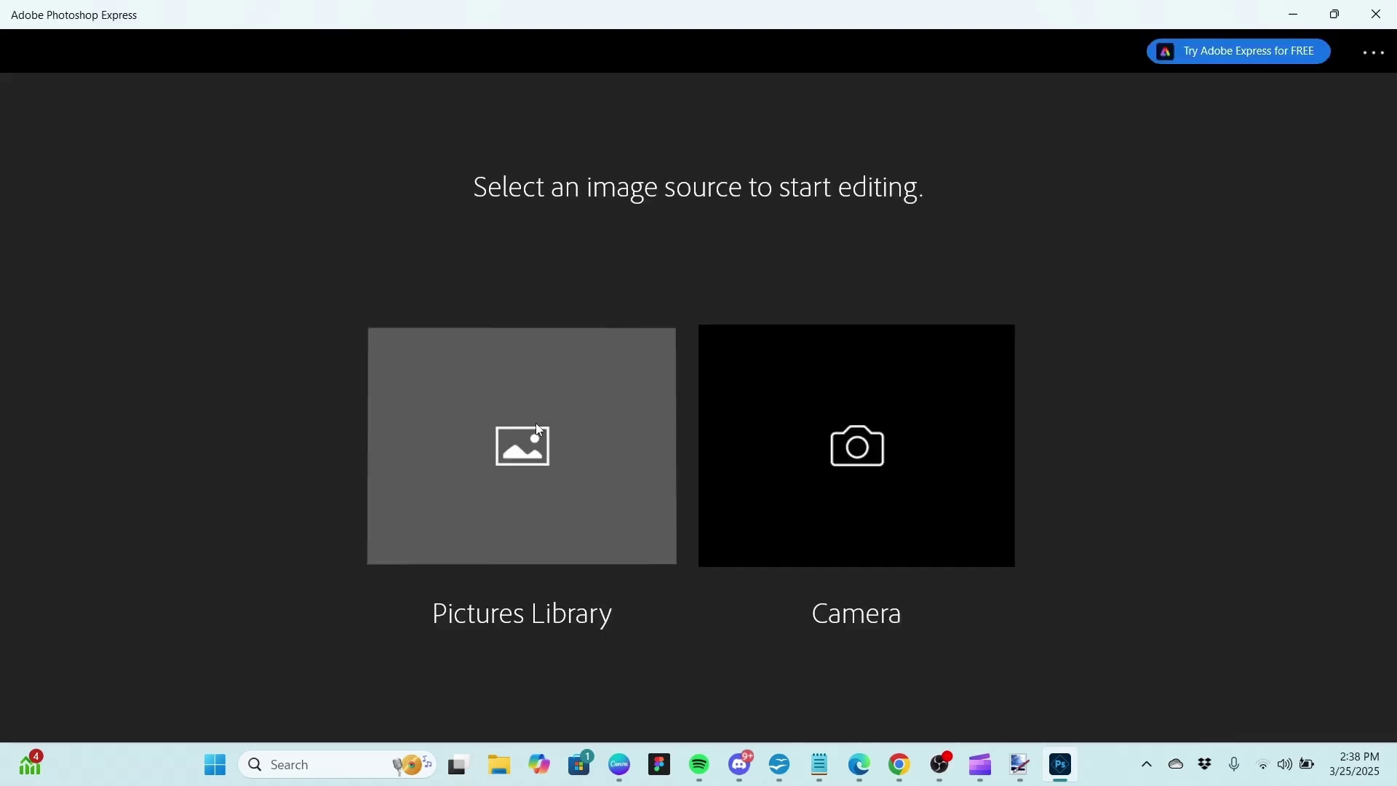
pyautogui.click(535, 422)
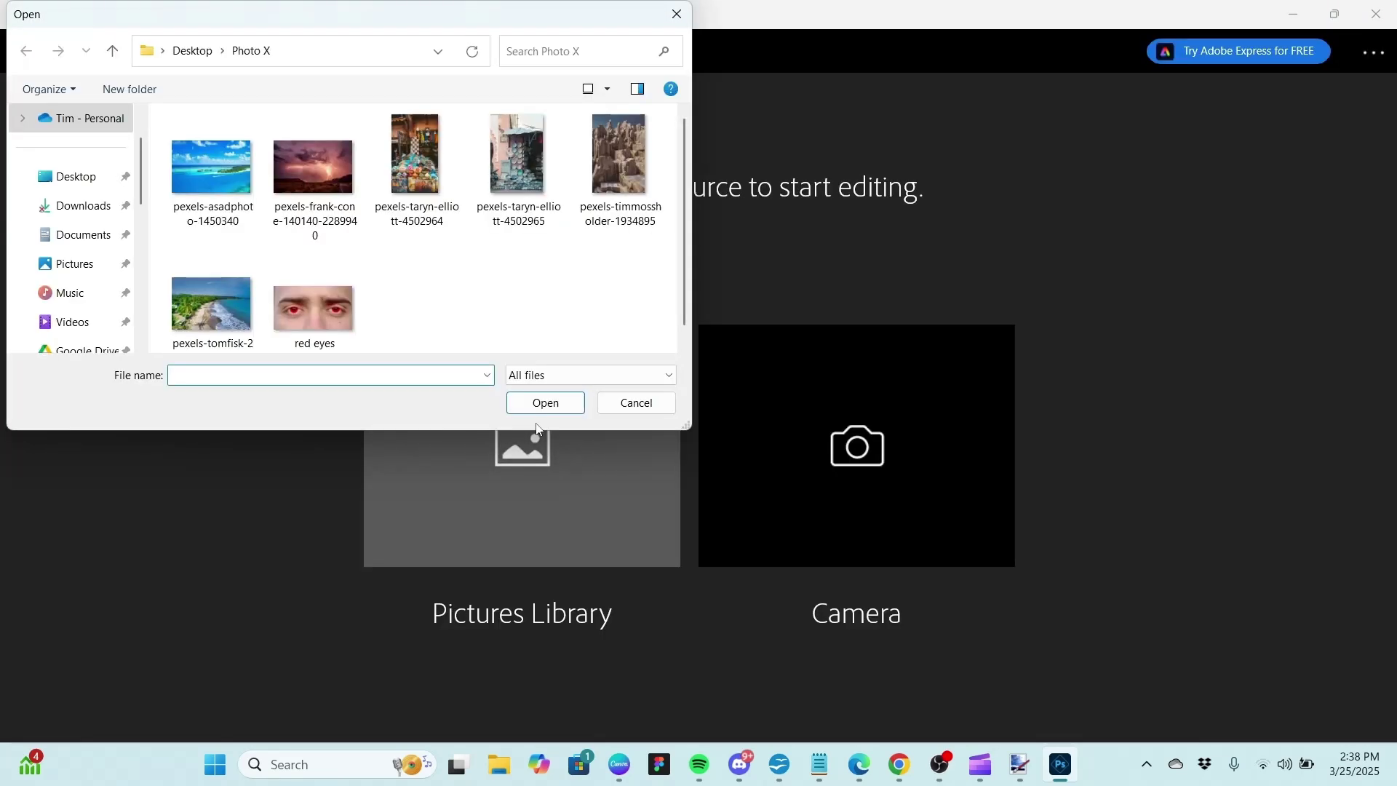
pyautogui.click(313, 309)
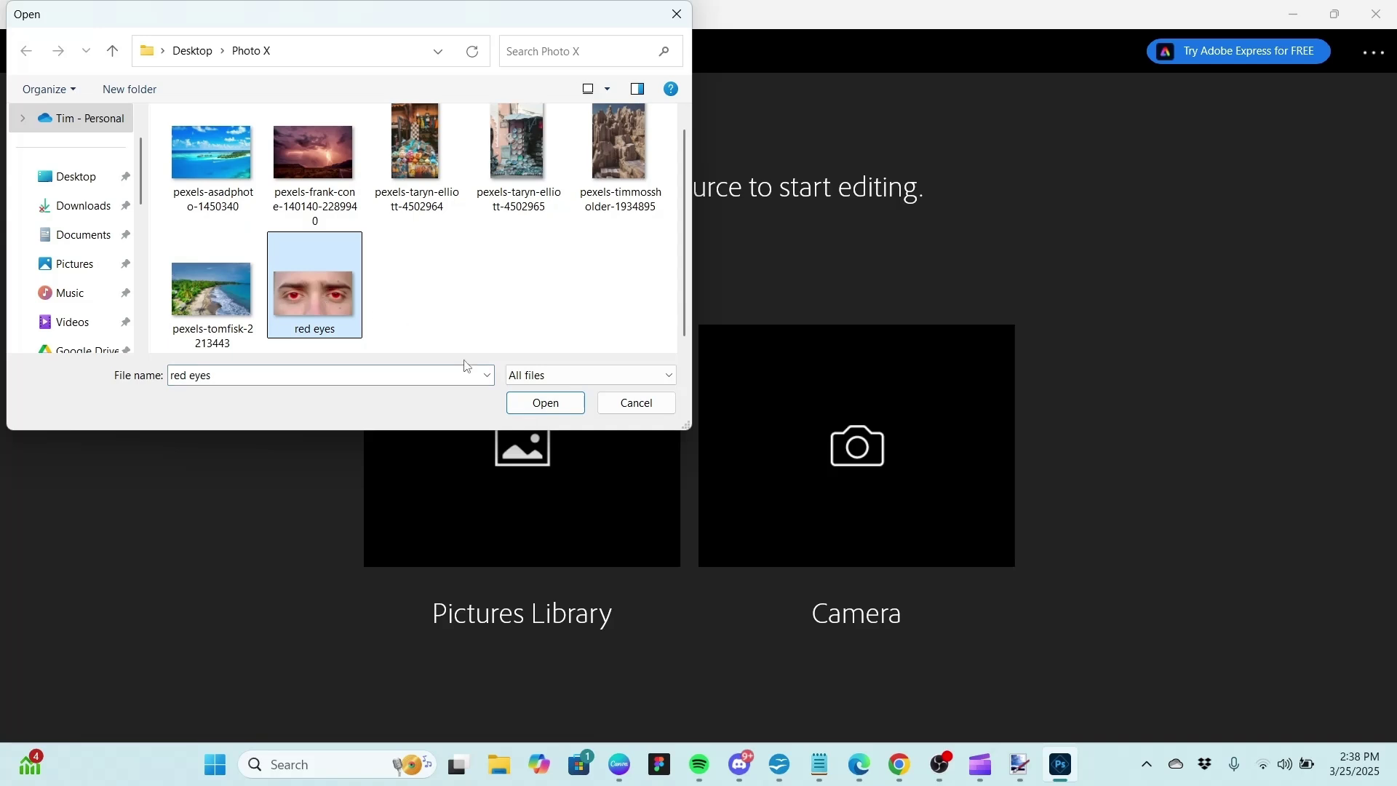
pyautogui.click(553, 401)
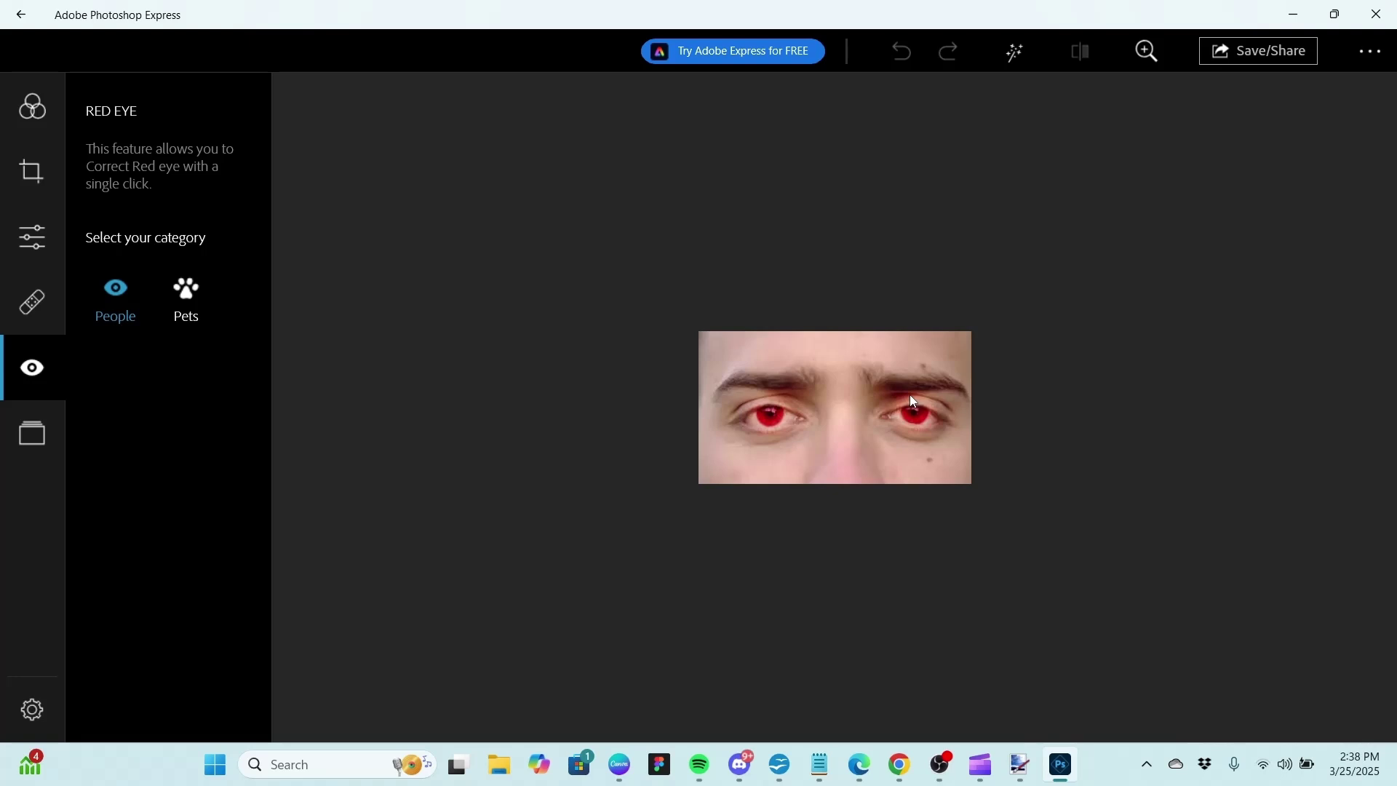
pyautogui.click(919, 420)
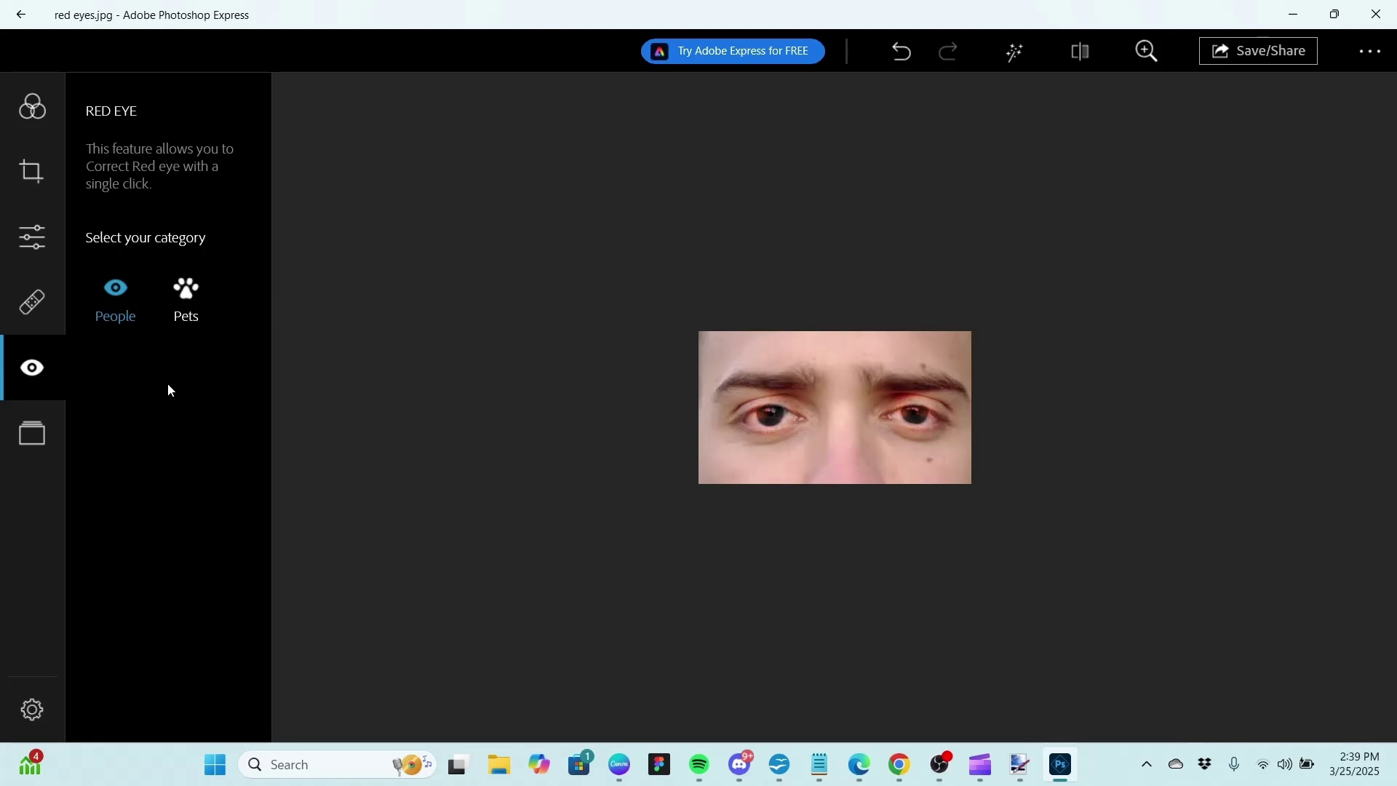
# Leave the red eyes photo without saving after viewing the border options, and open the spice market photo ending in 4502964
pyautogui.click(29, 434)
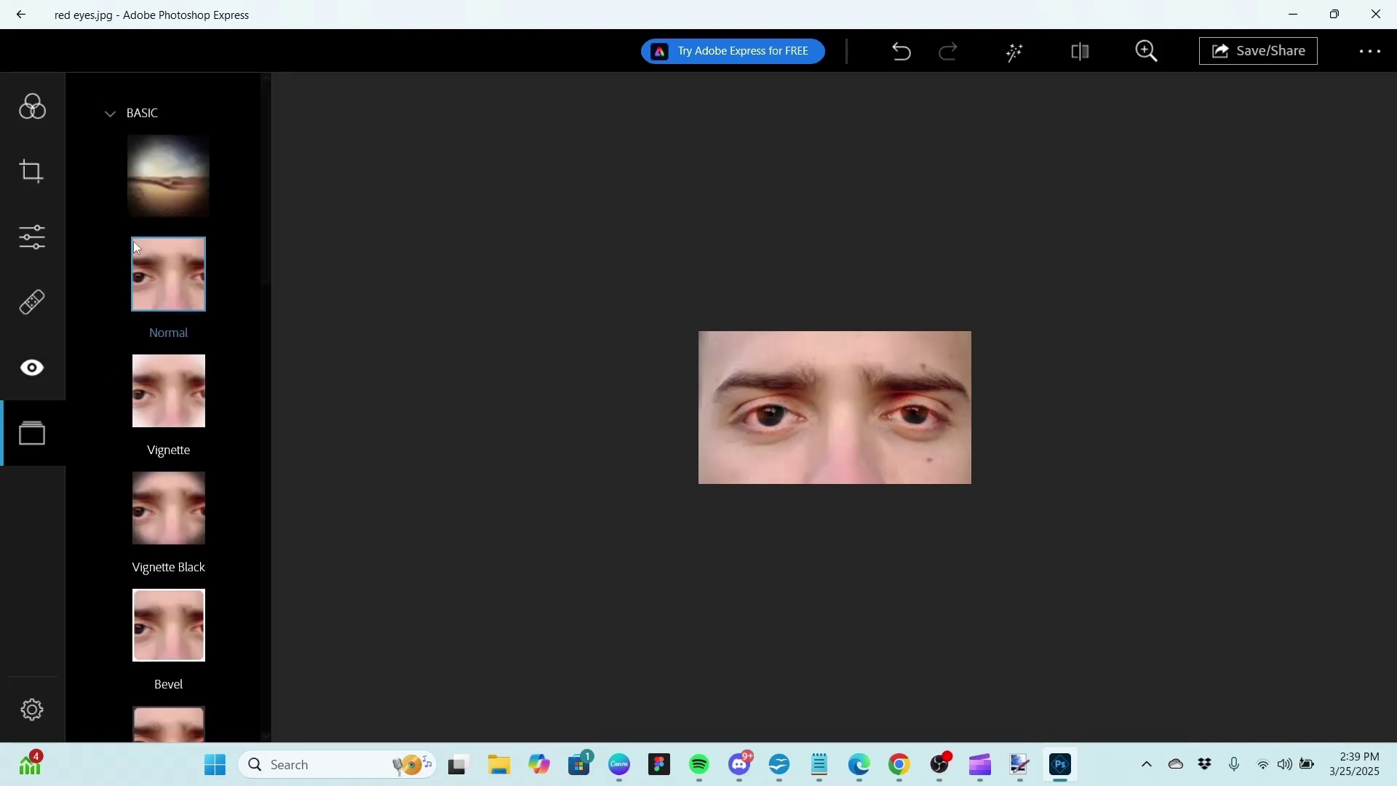
pyautogui.click(20, 14)
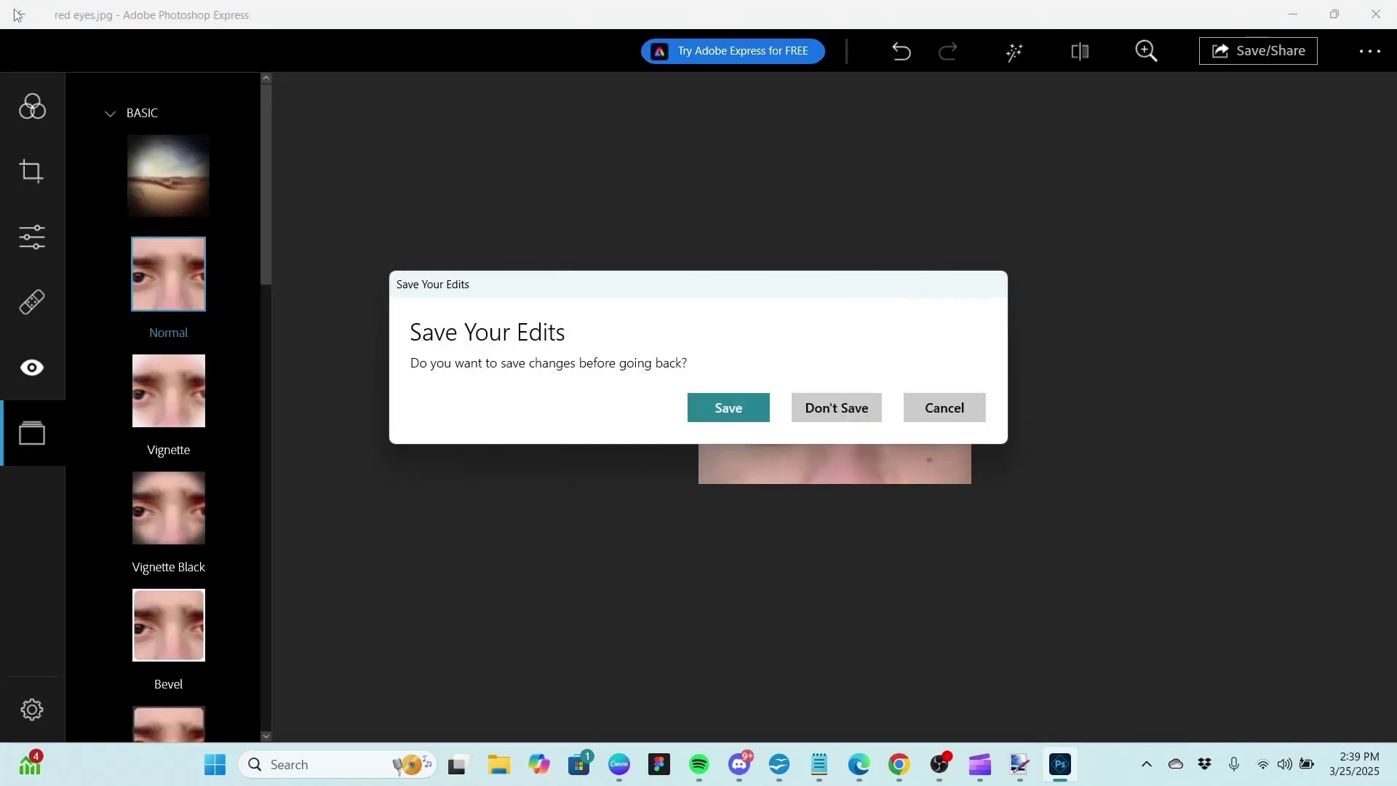
pyautogui.click(840, 405)
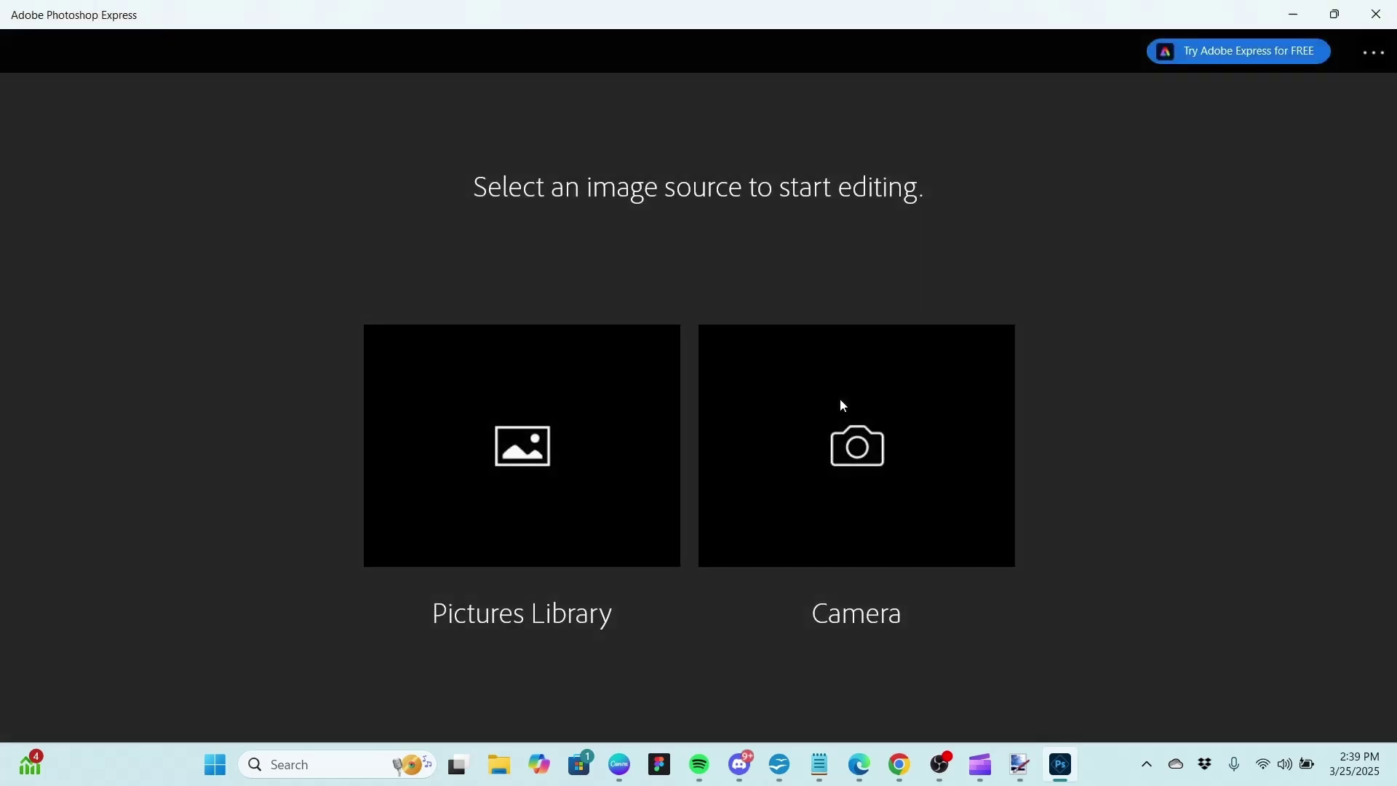
pyautogui.click(586, 435)
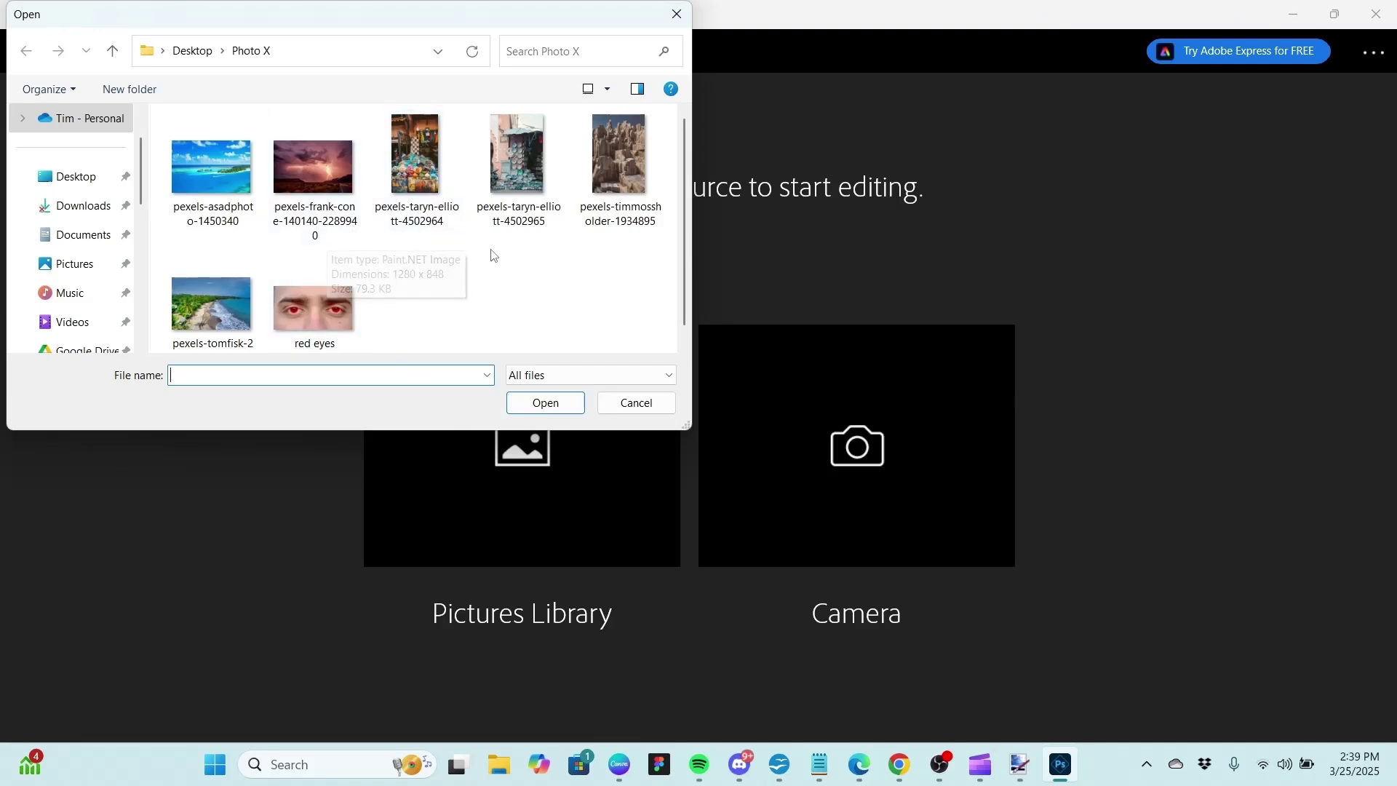
pyautogui.click(399, 149)
pyautogui.click(545, 403)
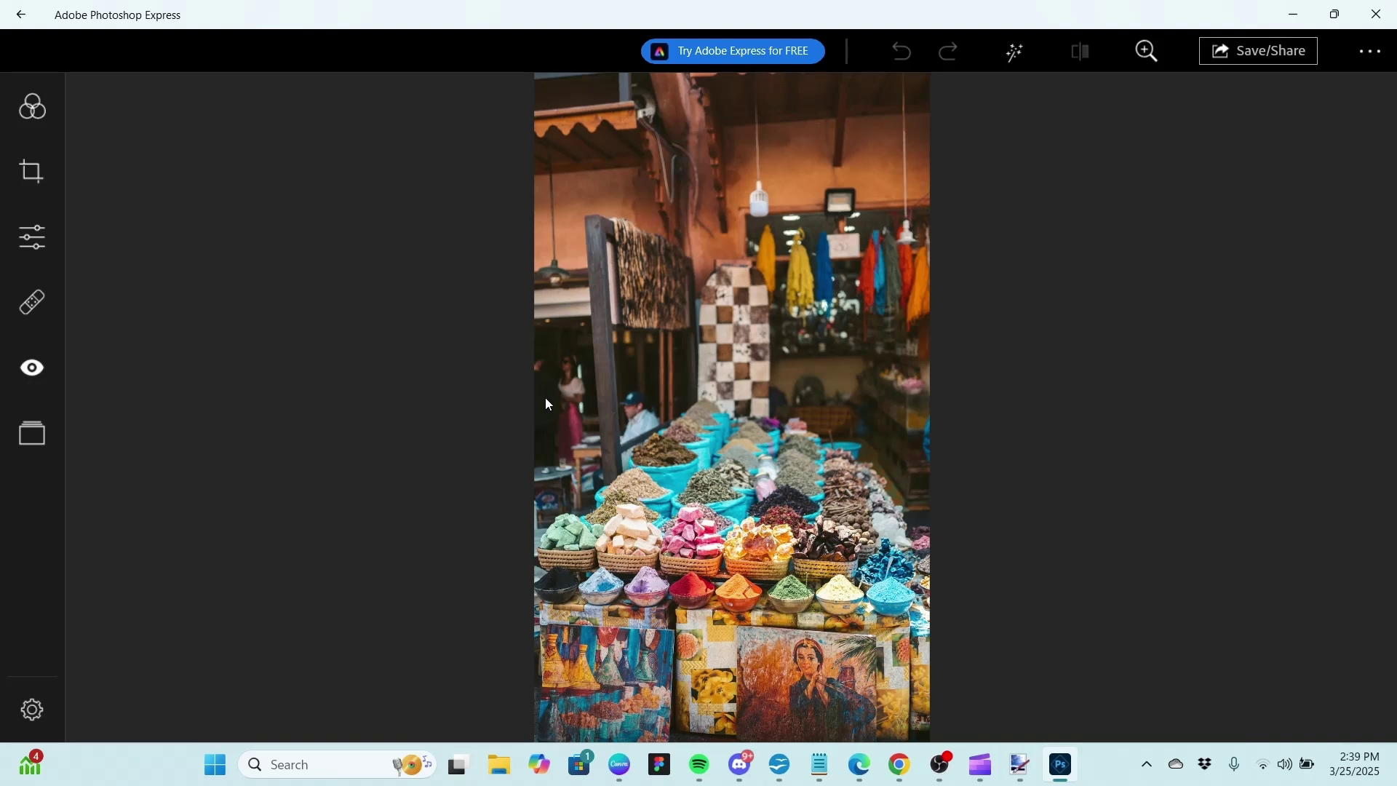
# Try the Basic borders Circle Black, Thin and Vertical Strip on the spice market photo, returning it to Normal
pyautogui.click(32, 434)
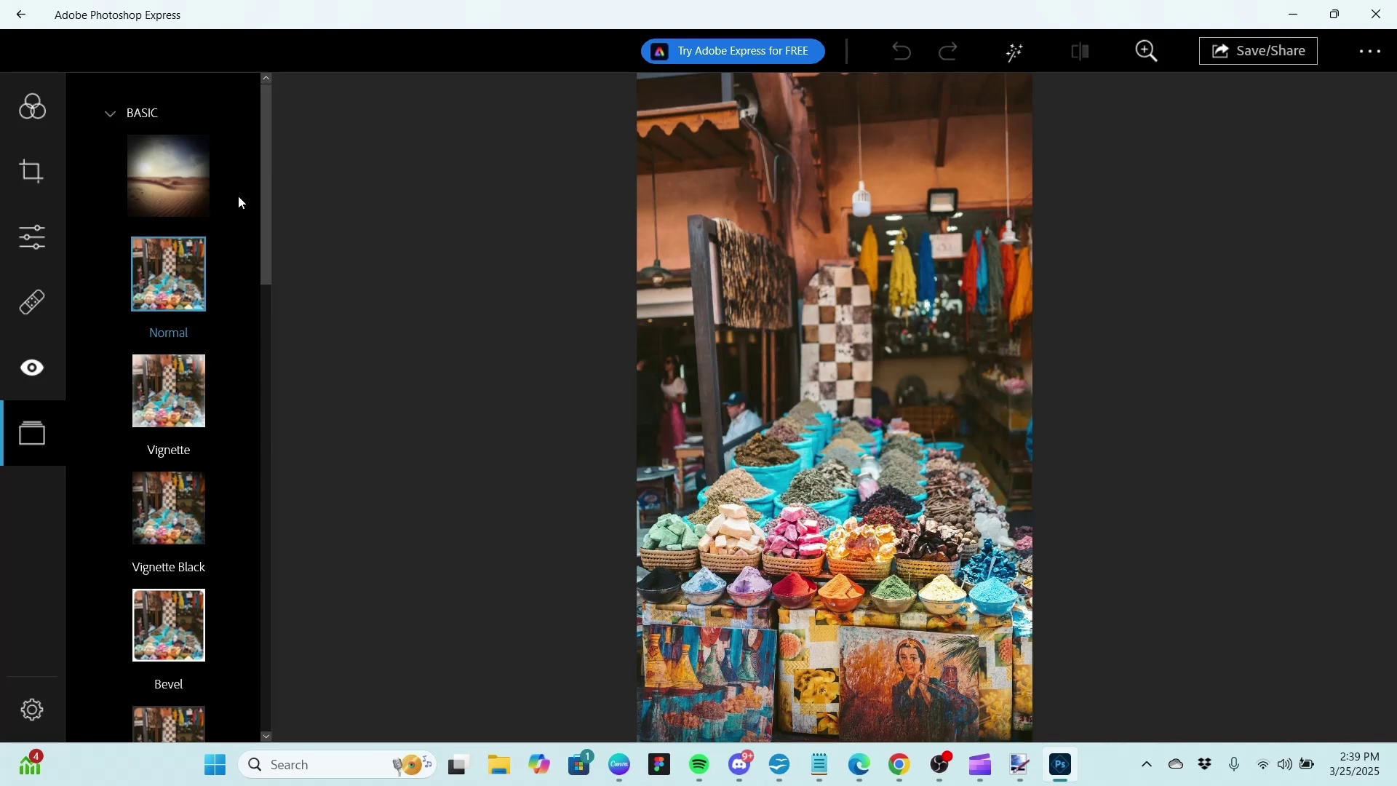
pyautogui.moveTo(263, 163); pyautogui.dragTo(275, 371)
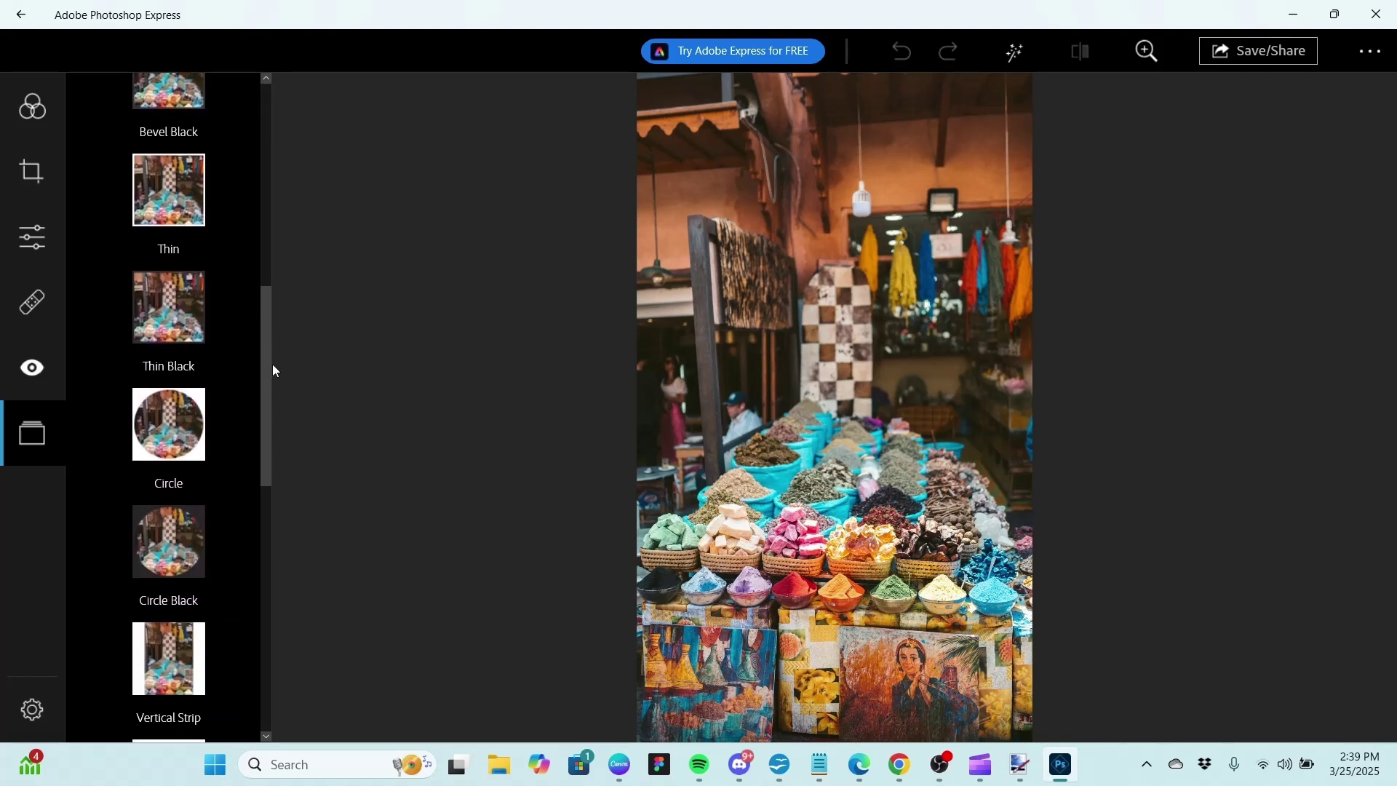
pyautogui.click(171, 557)
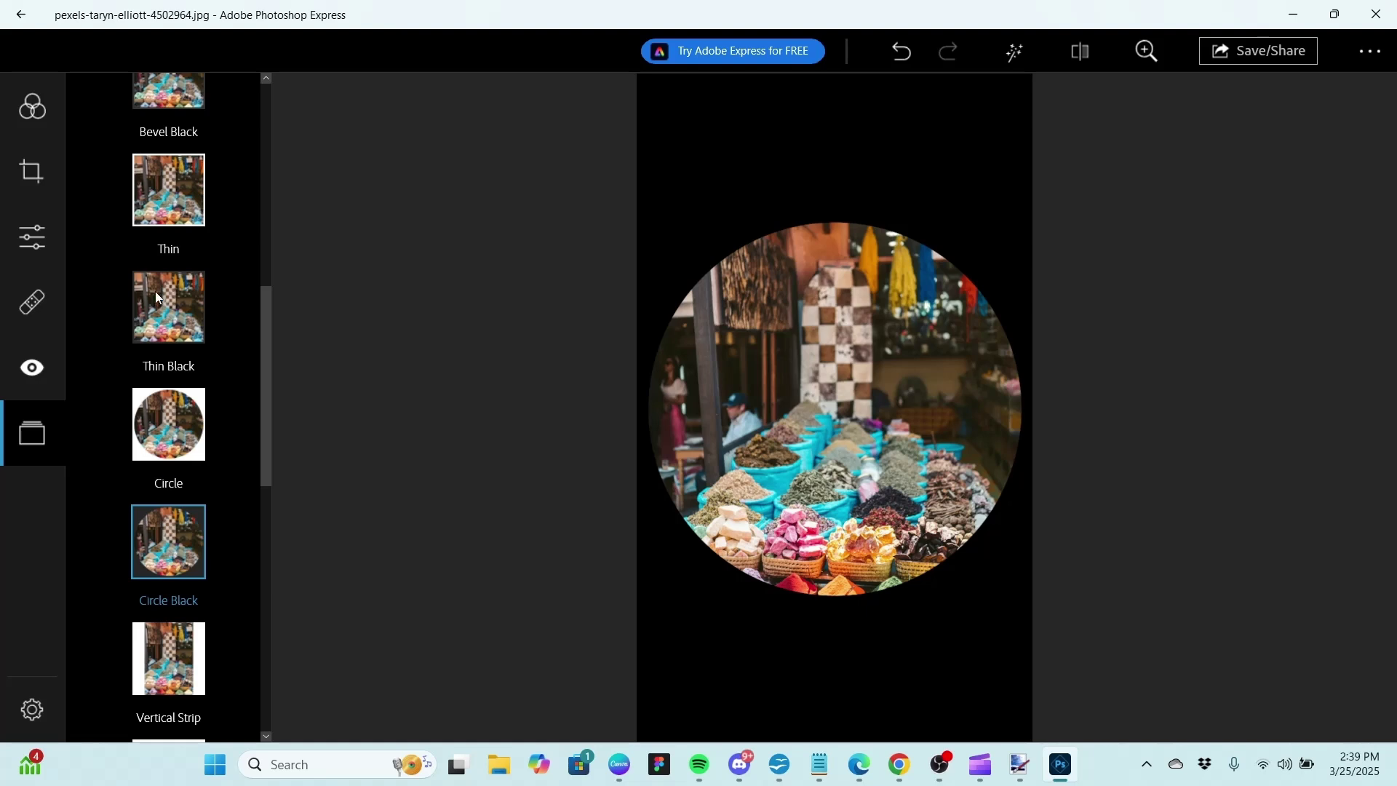
pyautogui.click(157, 202)
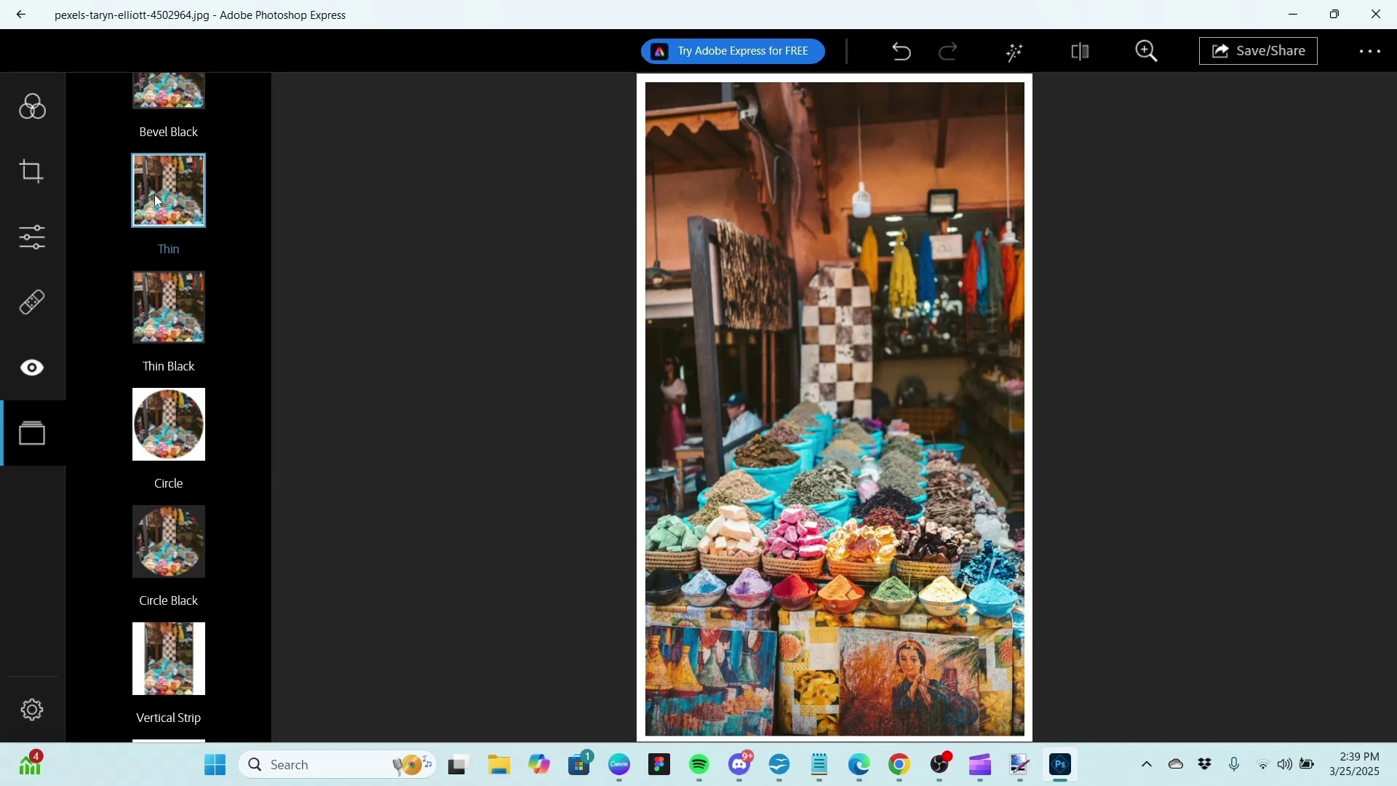
pyautogui.click(177, 673)
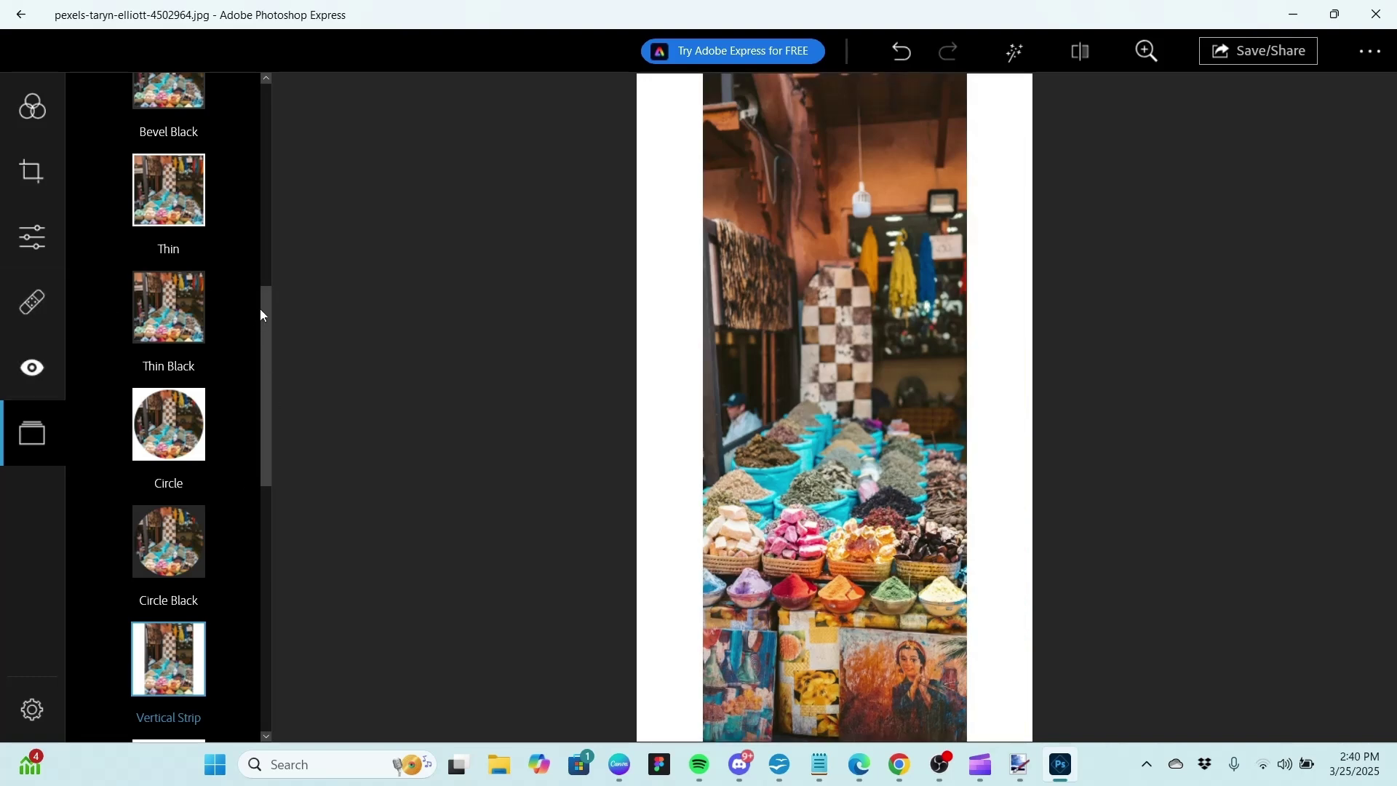
pyautogui.scroll(10, 218, 316)
pyautogui.click(168, 264)
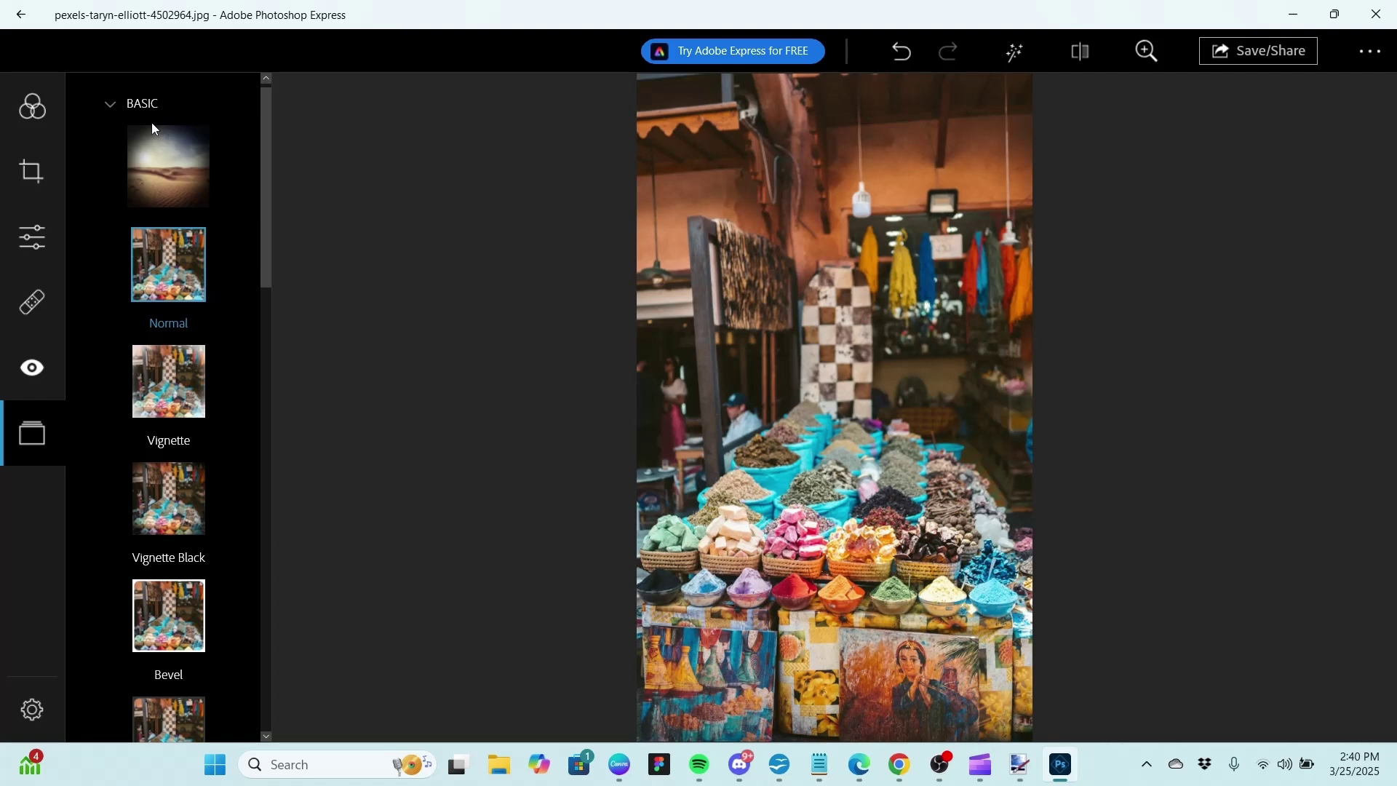
# Try the Film, Rough Edge and Edge Stroke borders from the Edges group, keeping only the group in use expanded
pyautogui.click(109, 103)
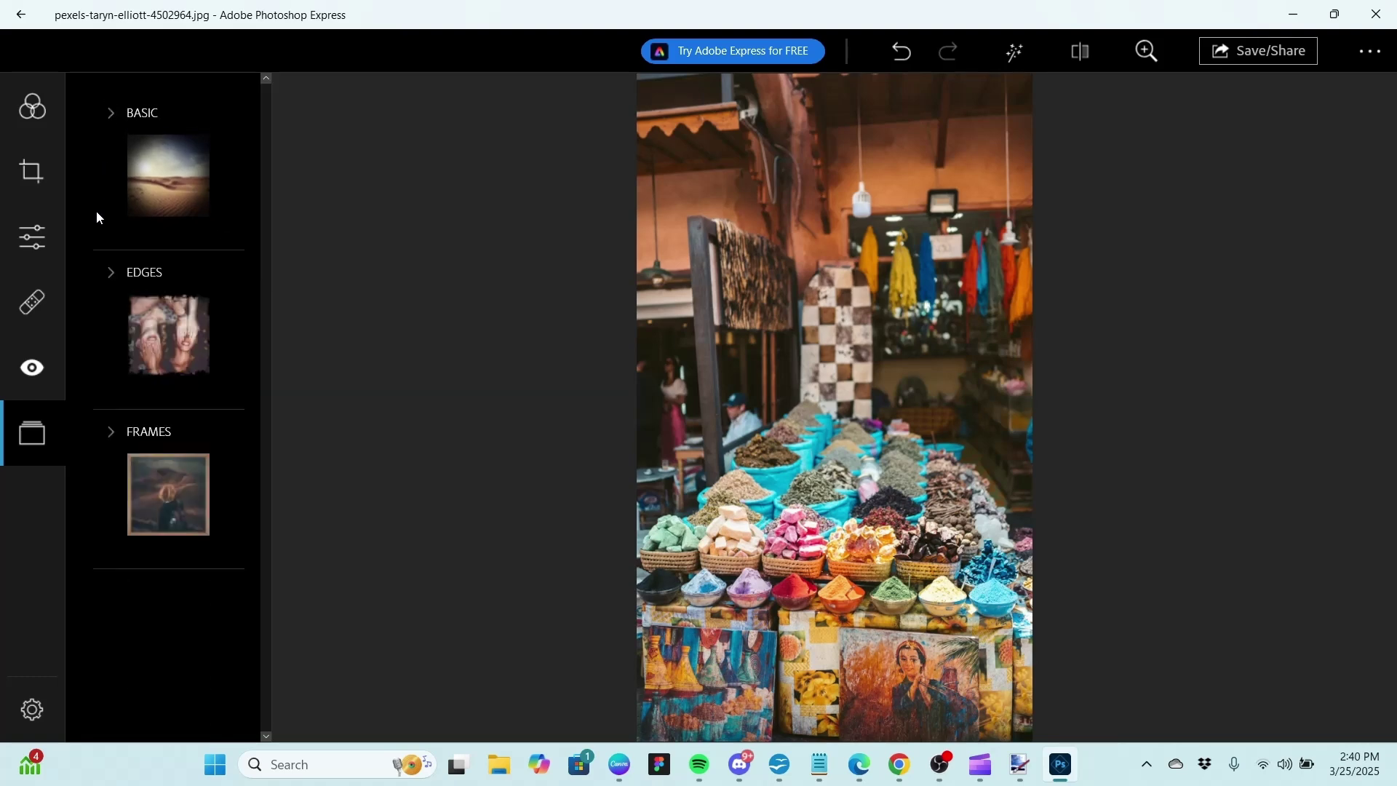
pyautogui.click(107, 273)
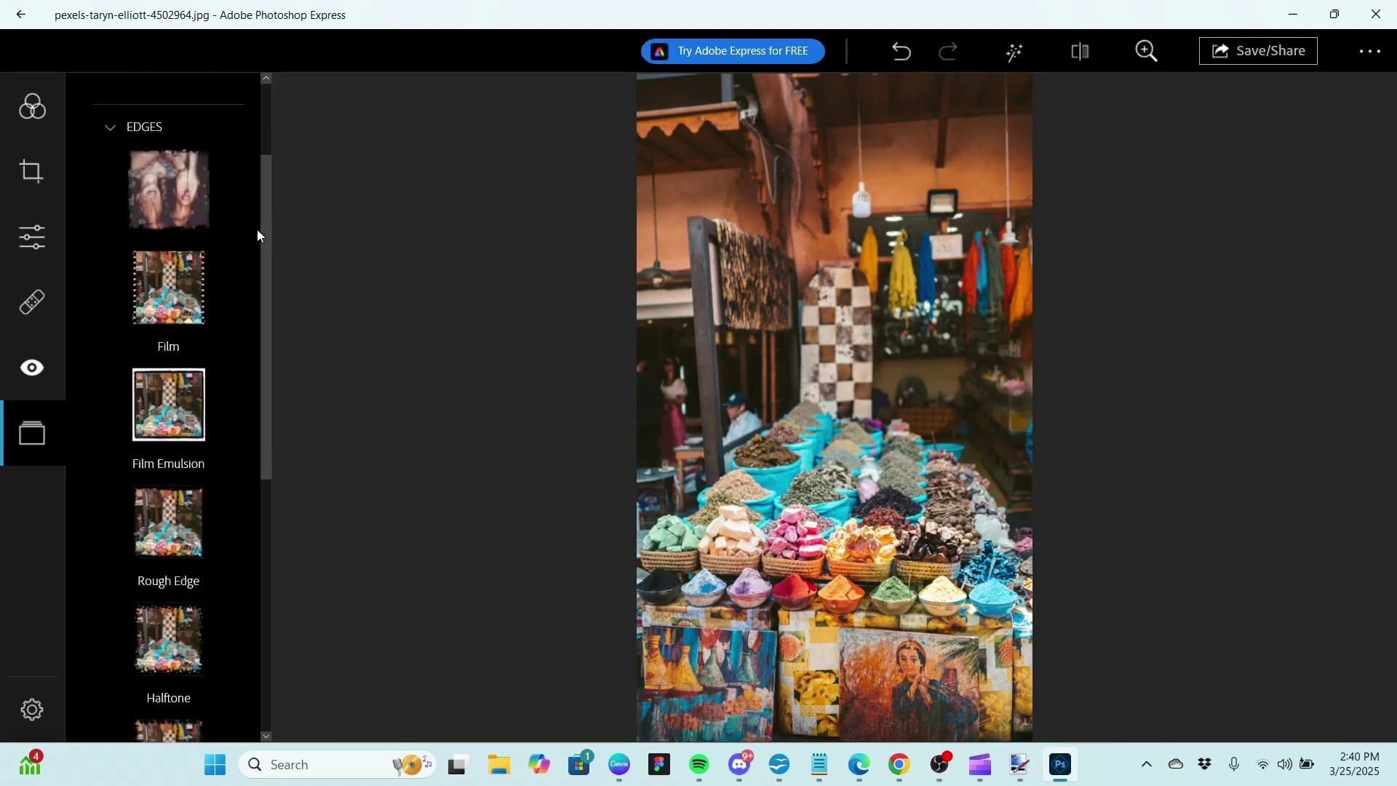
pyautogui.click(144, 312)
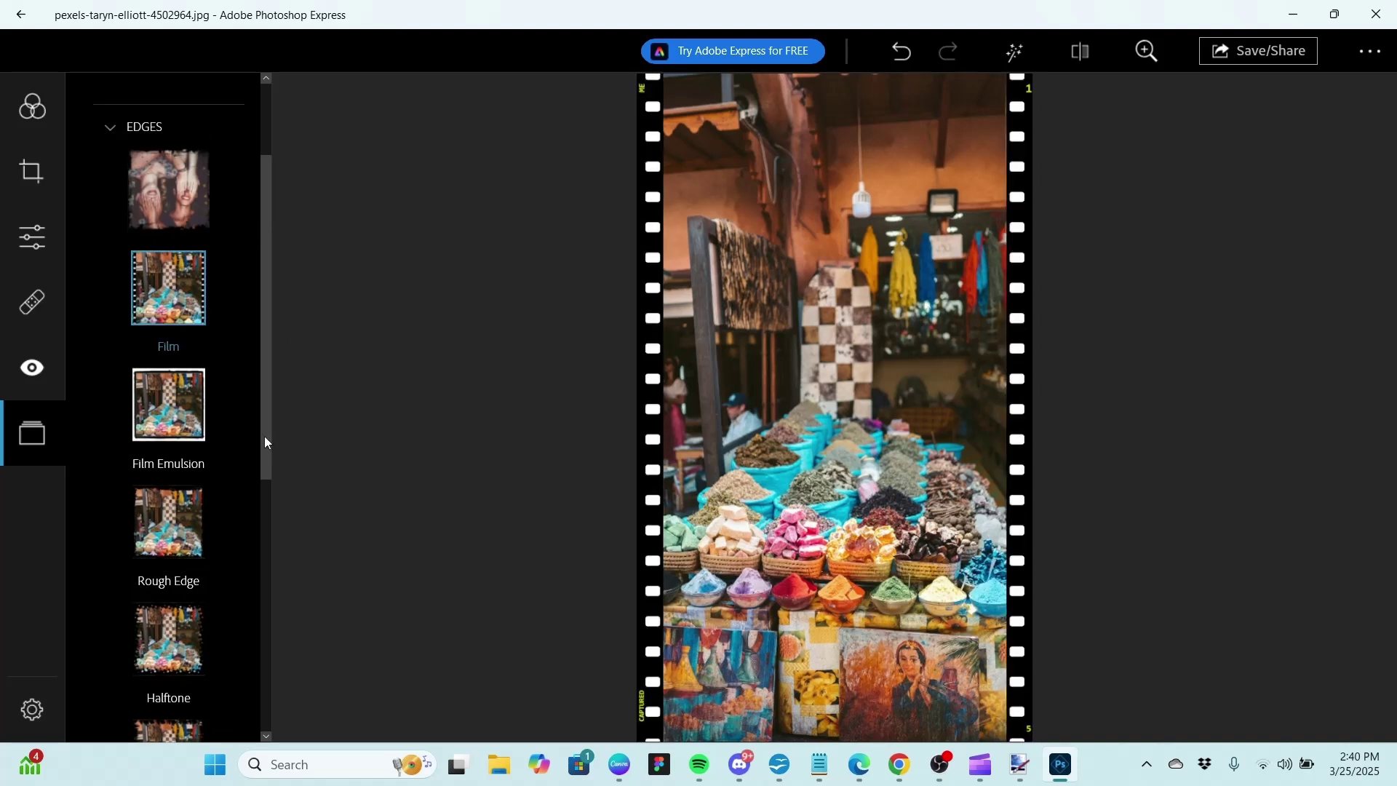
pyautogui.moveTo(264, 435); pyautogui.dragTo(273, 610)
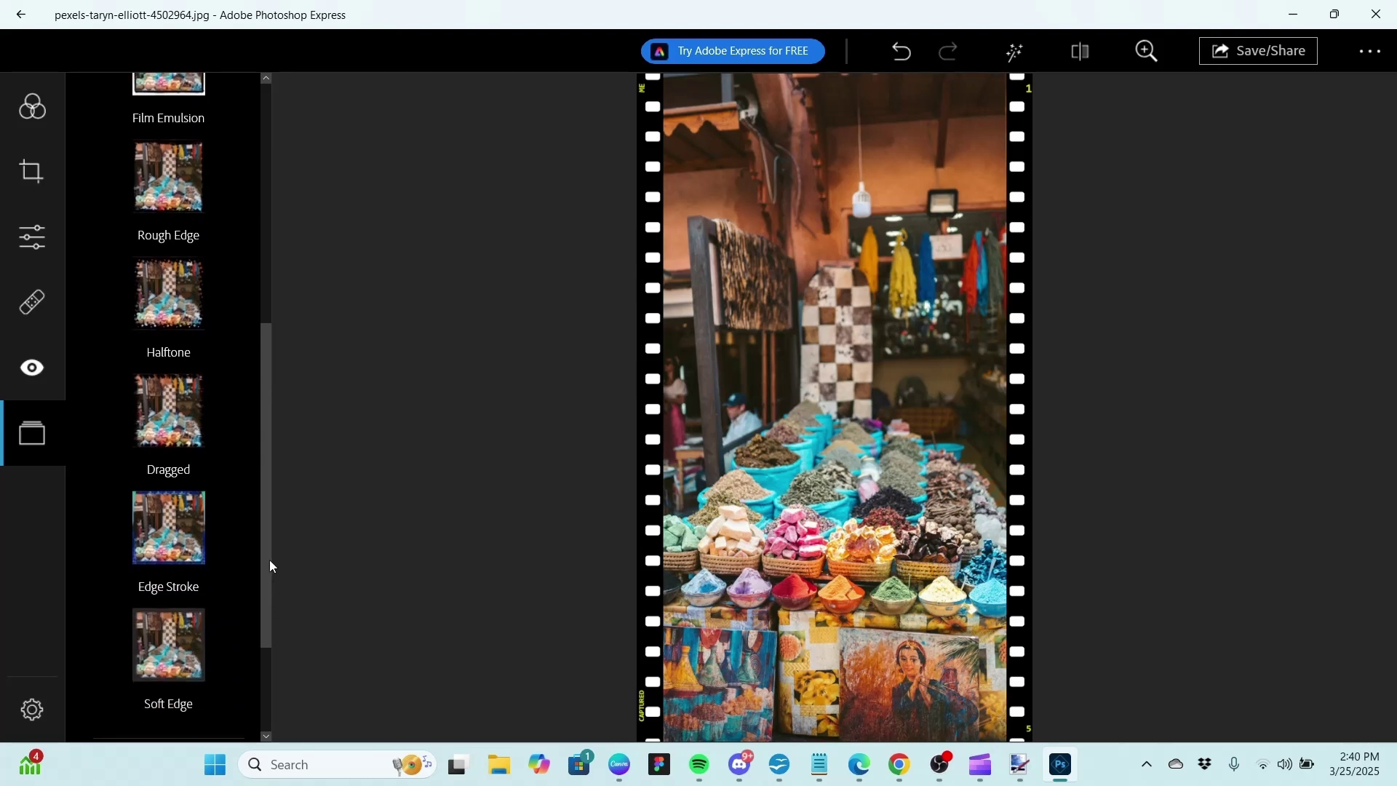
pyautogui.click(190, 204)
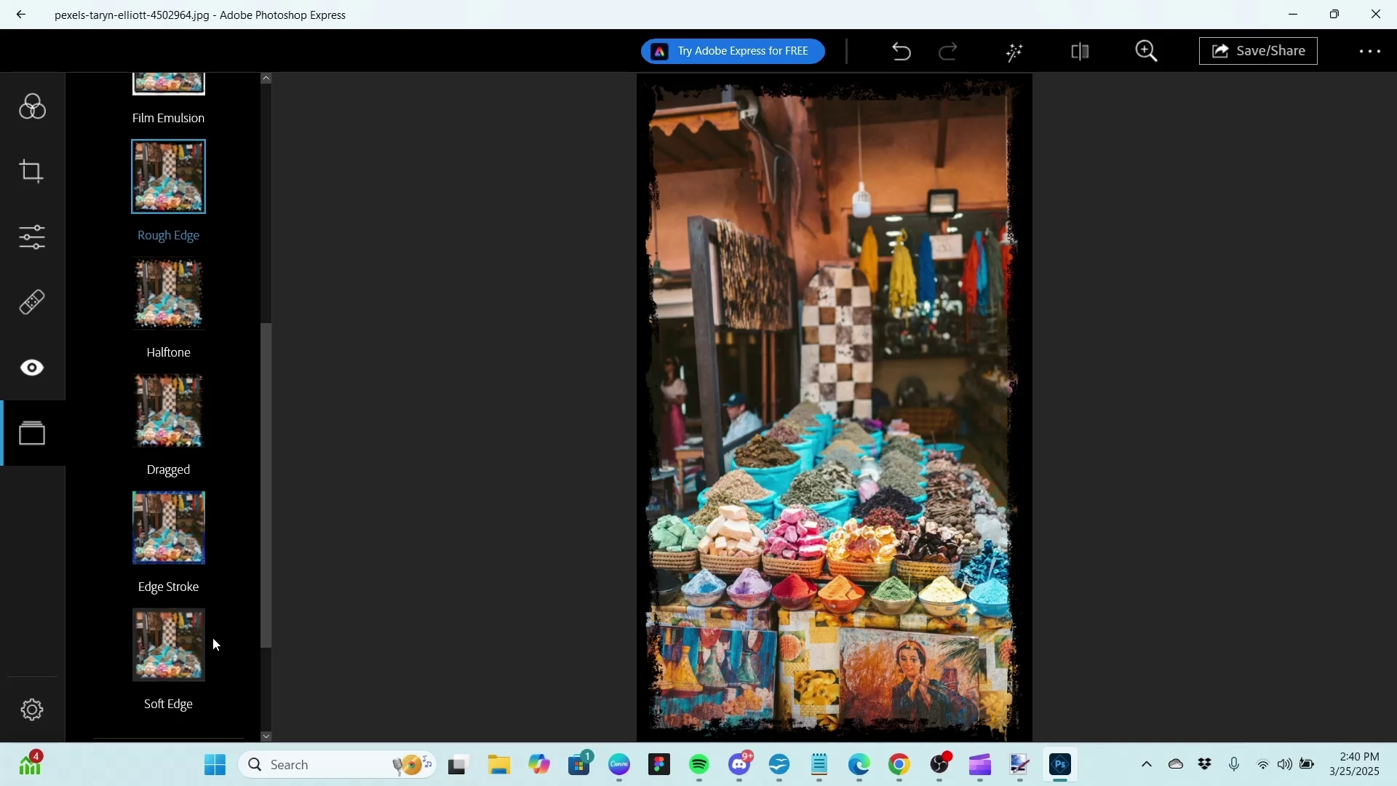
pyautogui.click(161, 546)
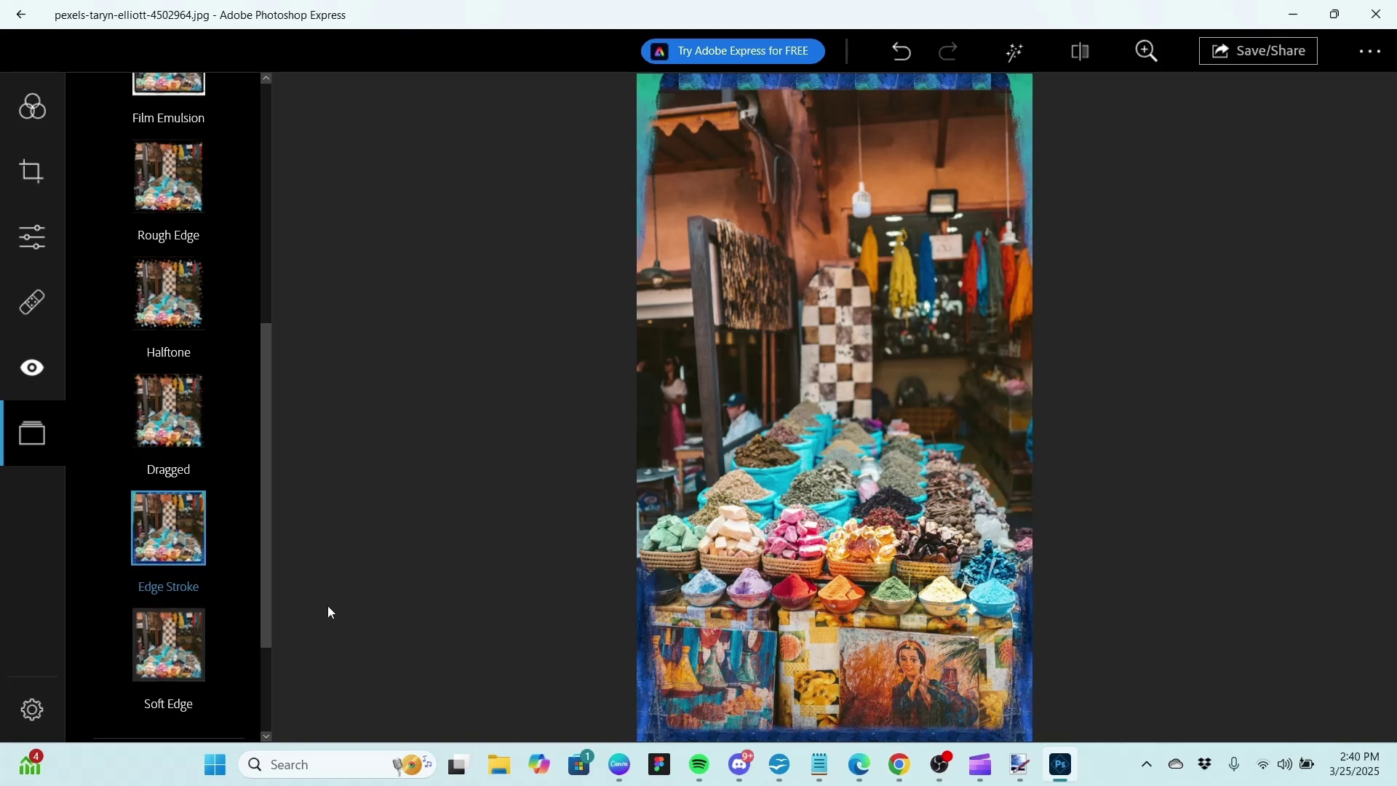
pyautogui.moveTo(266, 589); pyautogui.dragTo(234, 307)
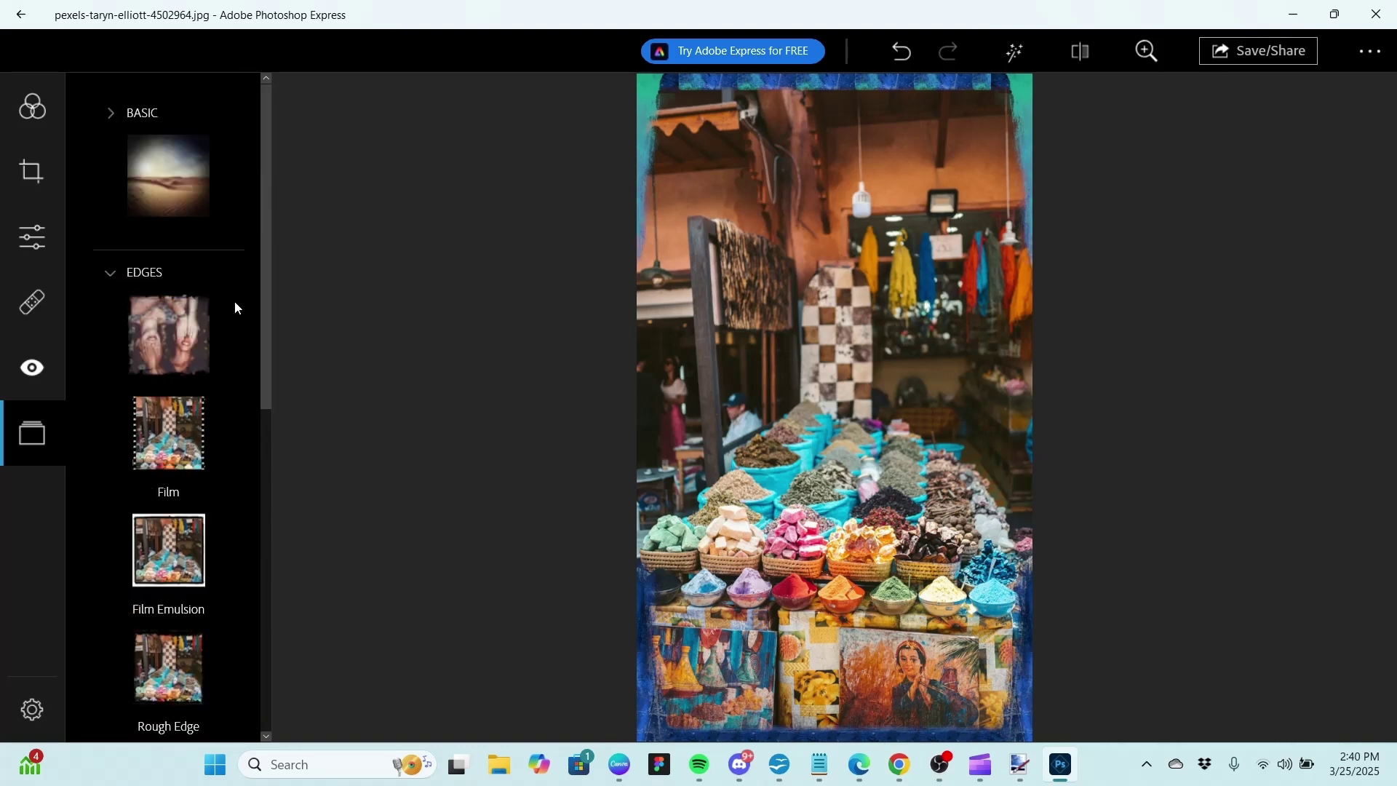
pyautogui.click(106, 271)
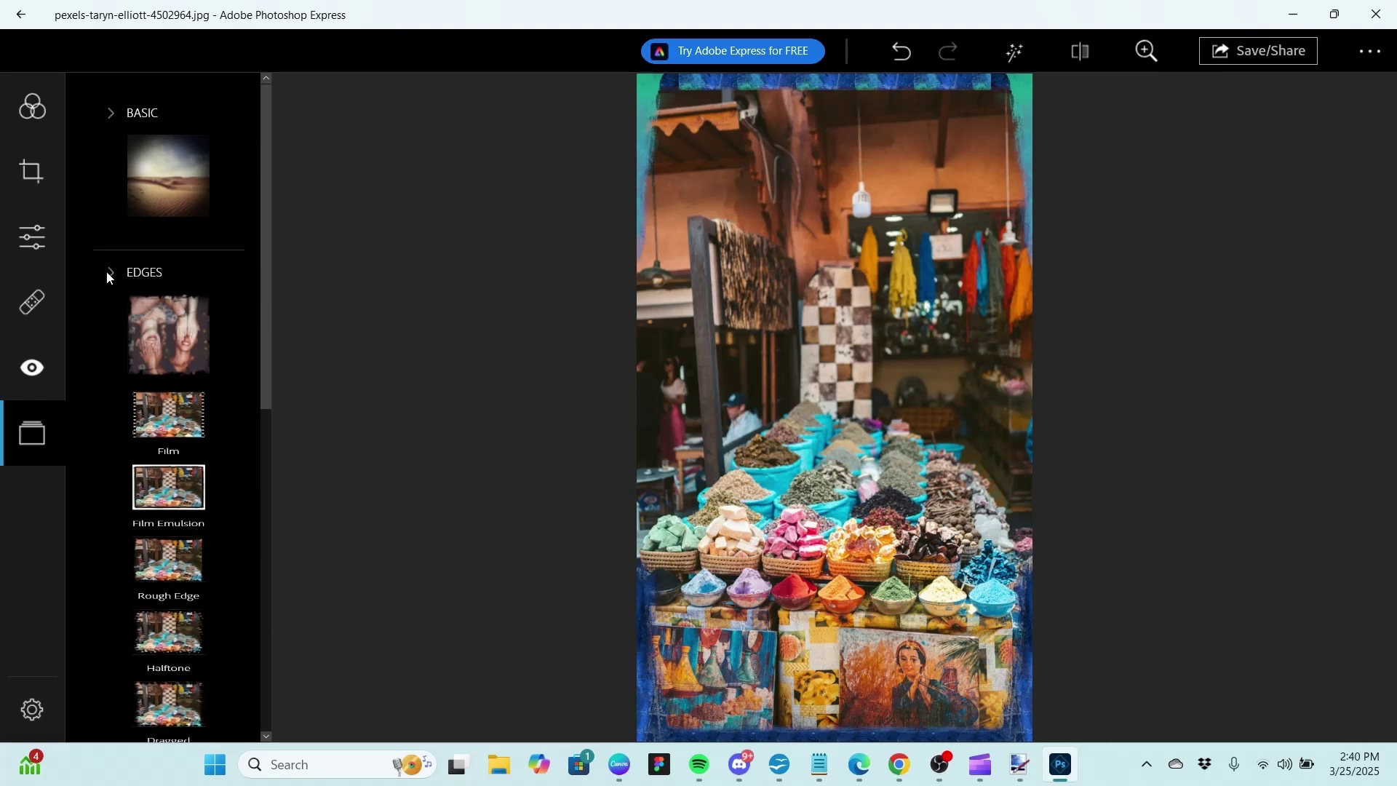
# Expand the Frames group and apply the Matte frame followed by the Wood frame to the spice market photo
pyautogui.click(111, 438)
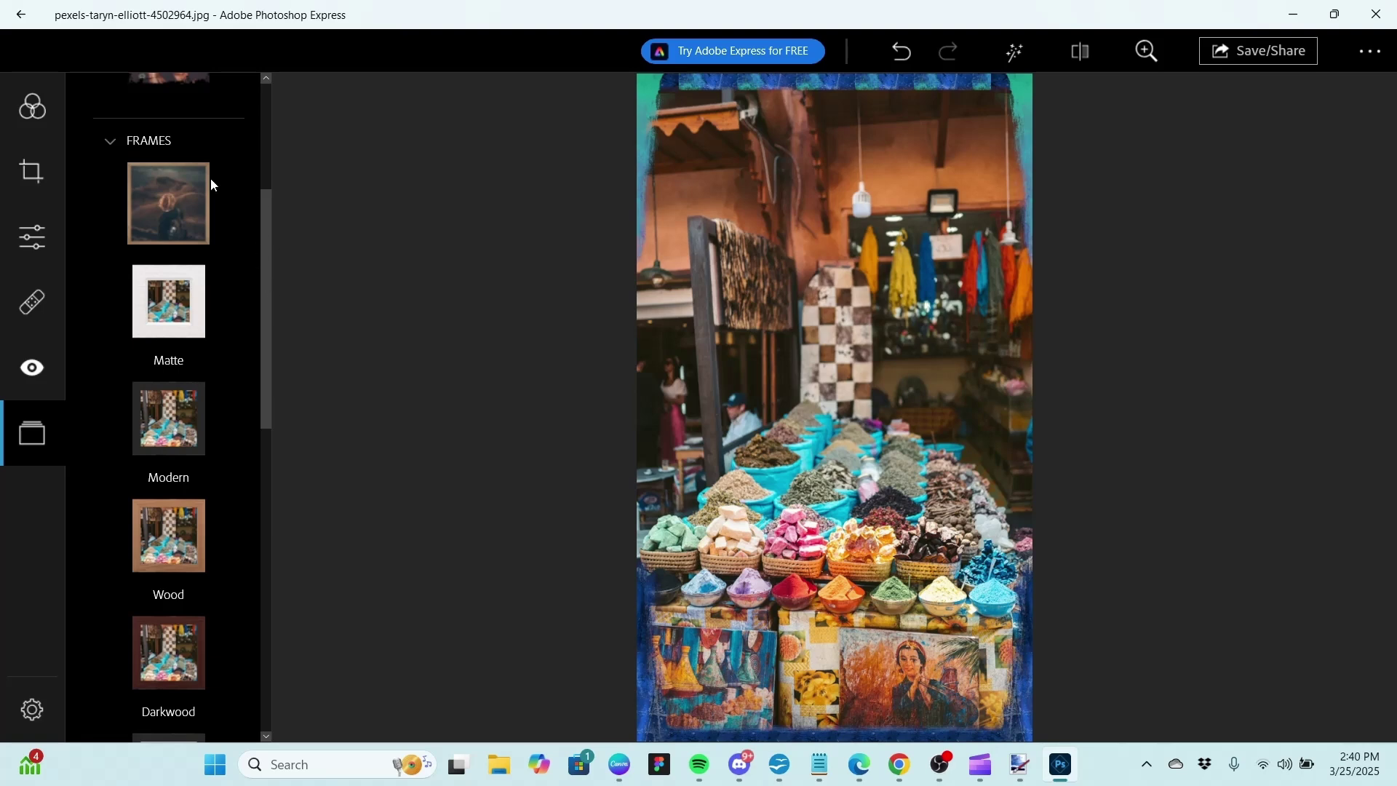
pyautogui.moveTo(269, 263); pyautogui.dragTo(205, 294)
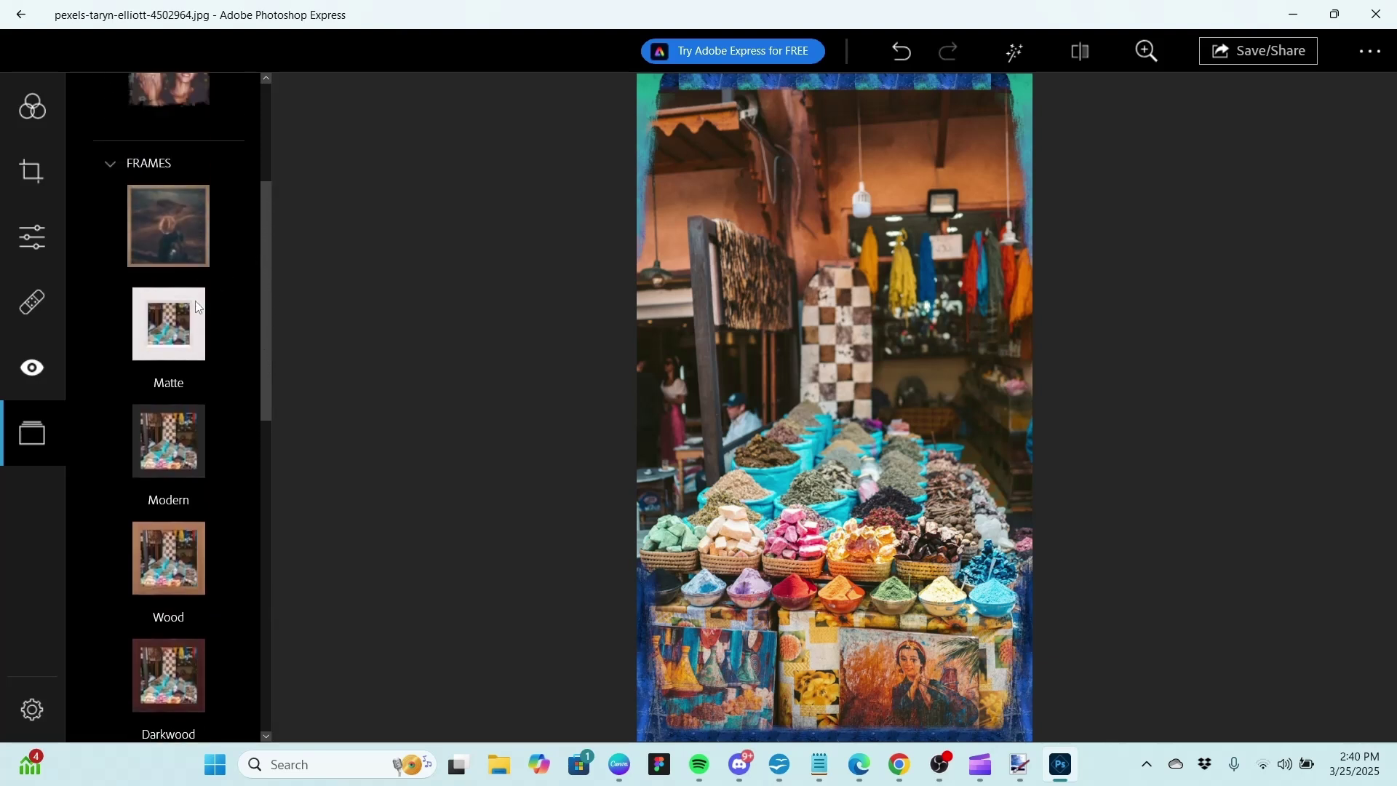
pyautogui.click(164, 323)
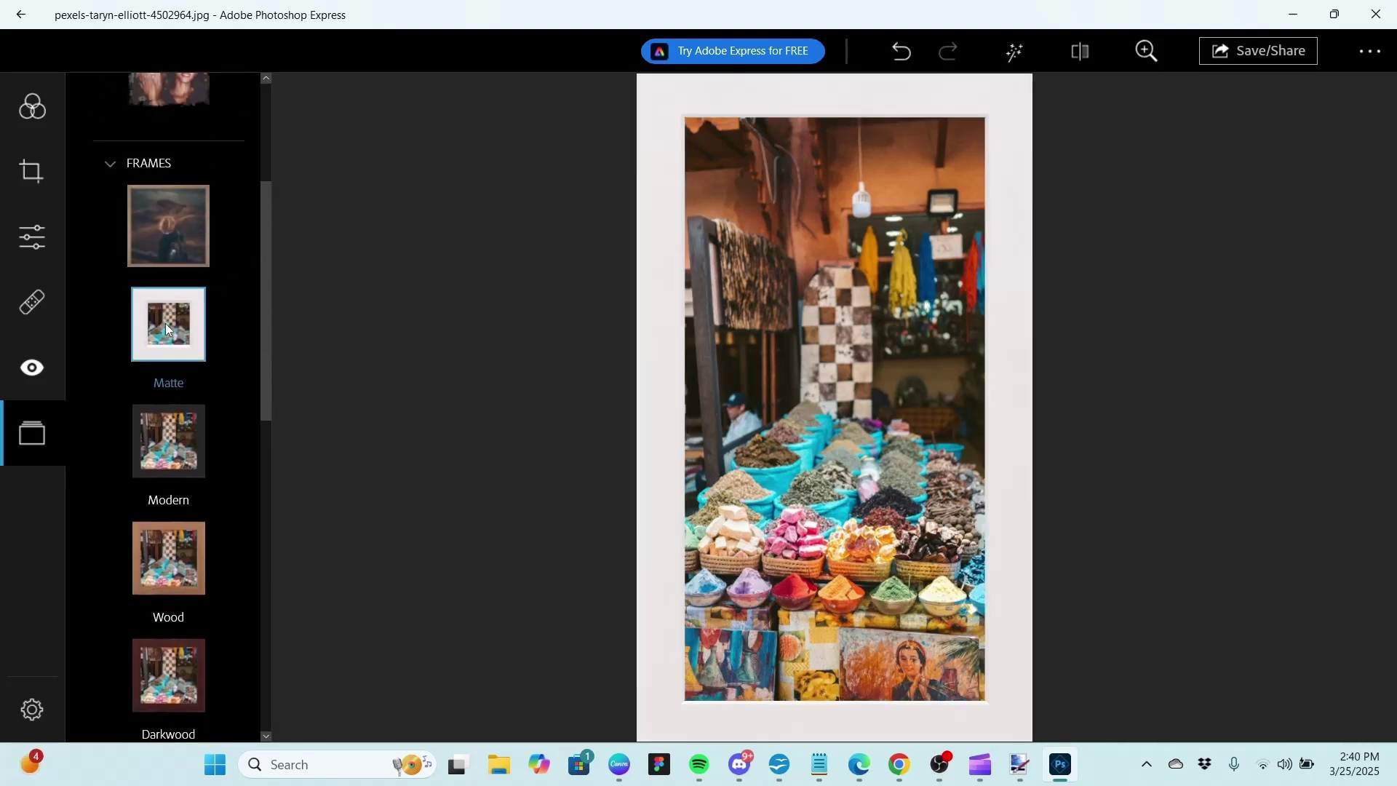
pyautogui.click(163, 589)
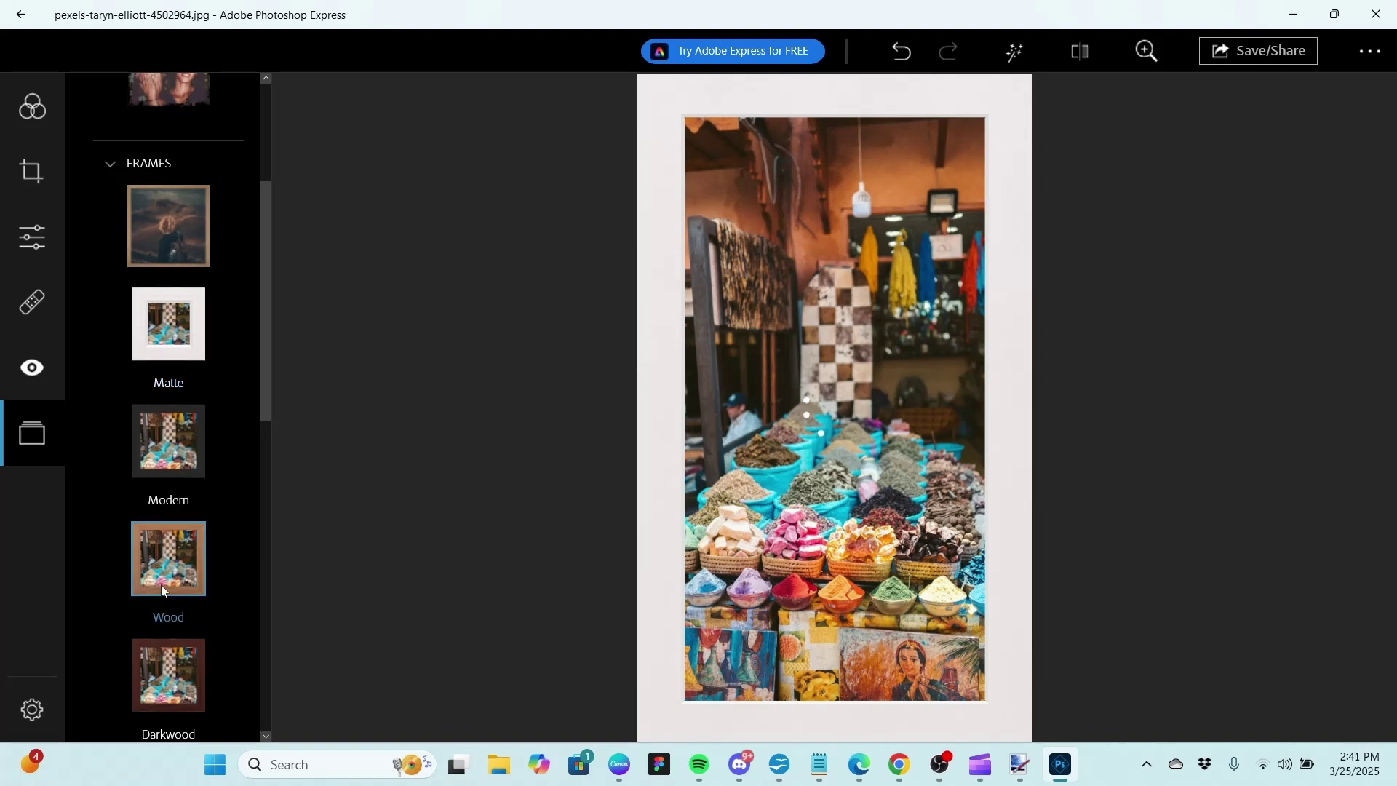
# Apply the Darkwood frame to the spice market photo and collapse the Frames group
pyautogui.click(158, 722)
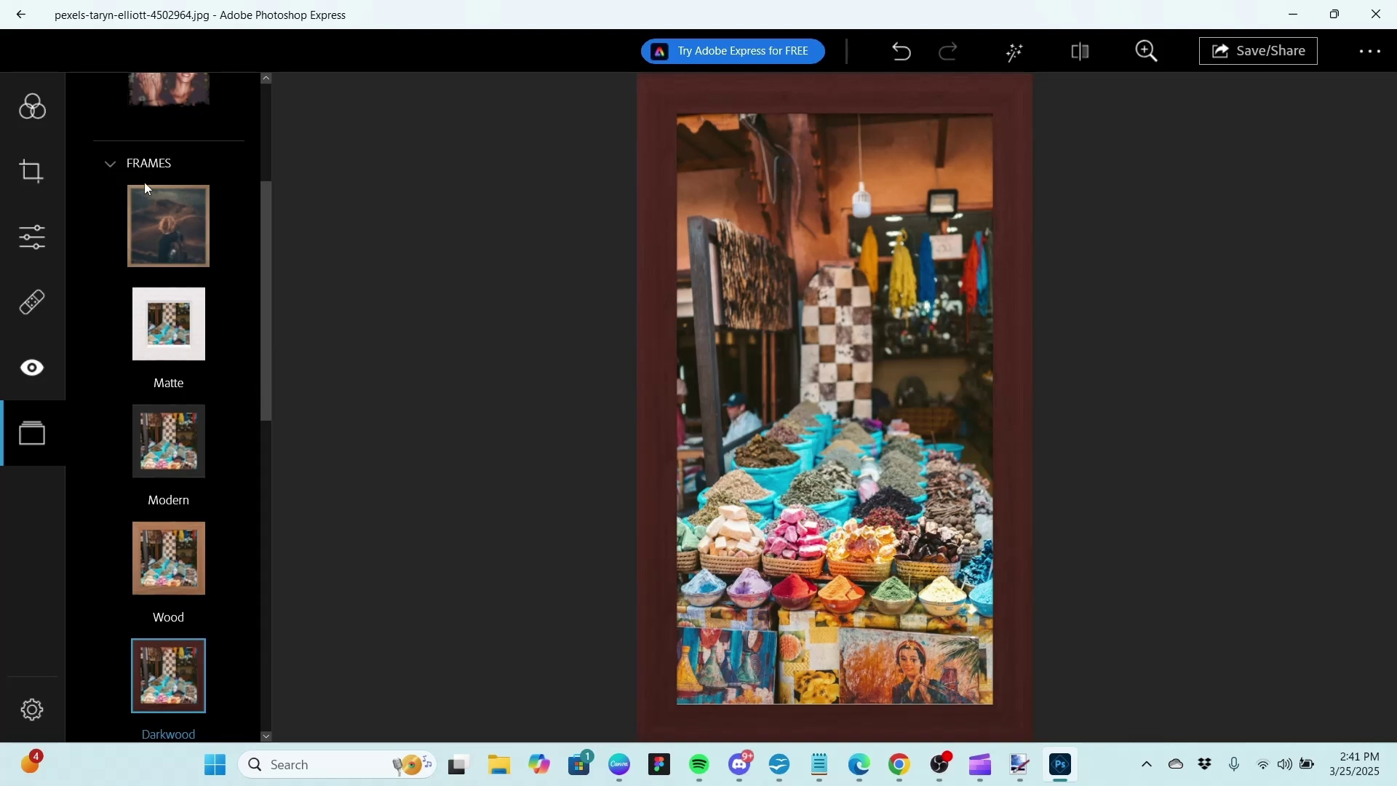
pyautogui.click(115, 167)
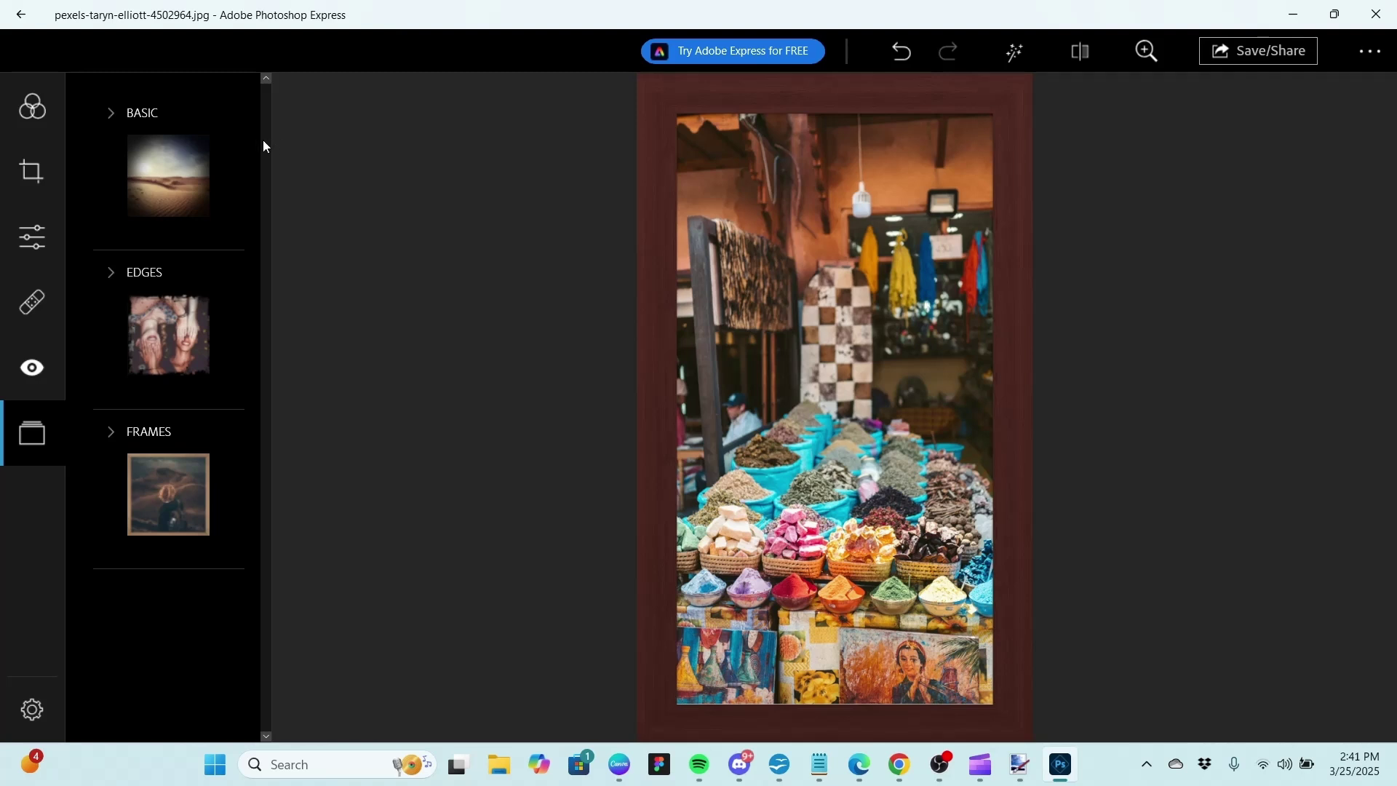
# View the tracking and Share Settings preferences, and return to the photo with the Looks groups displayed
pyautogui.click(33, 707)
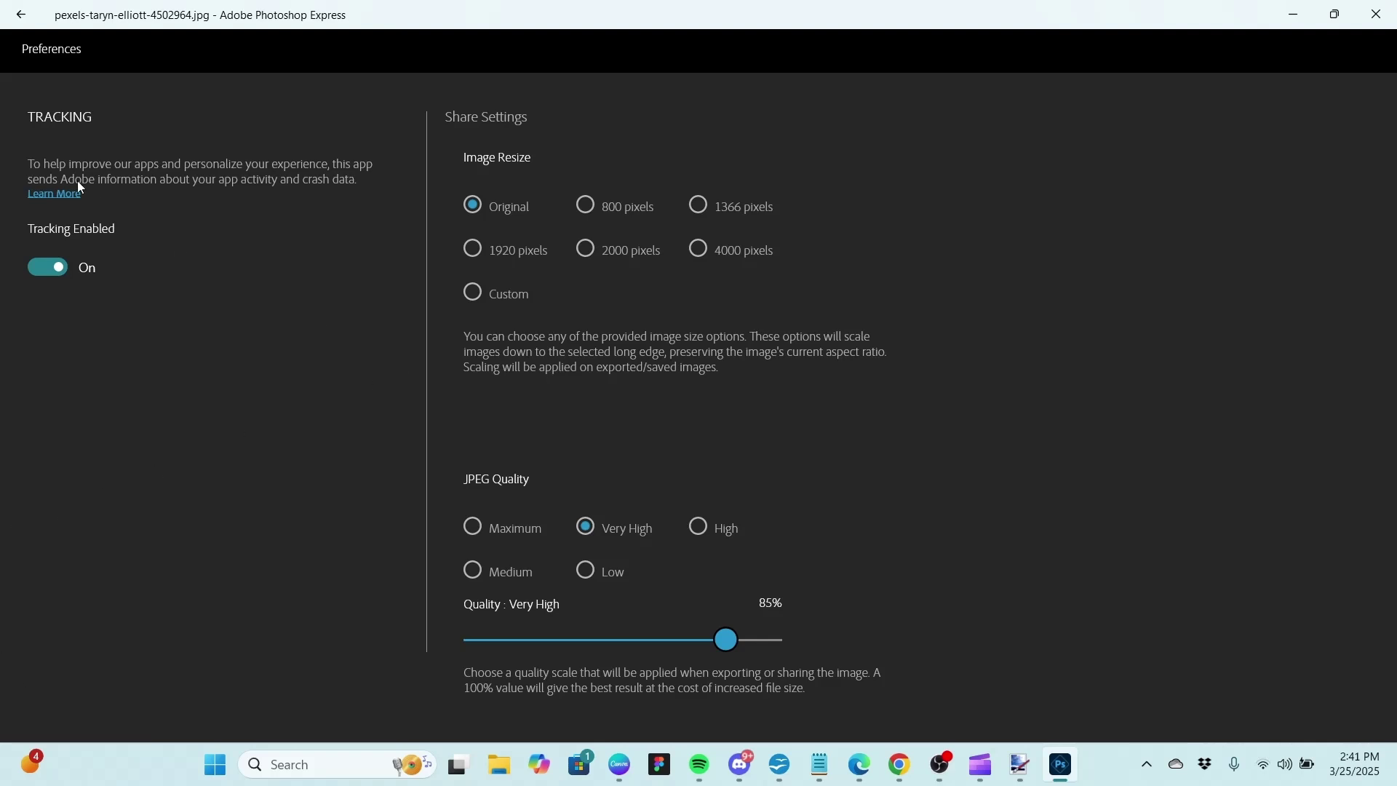
pyautogui.click(20, 15)
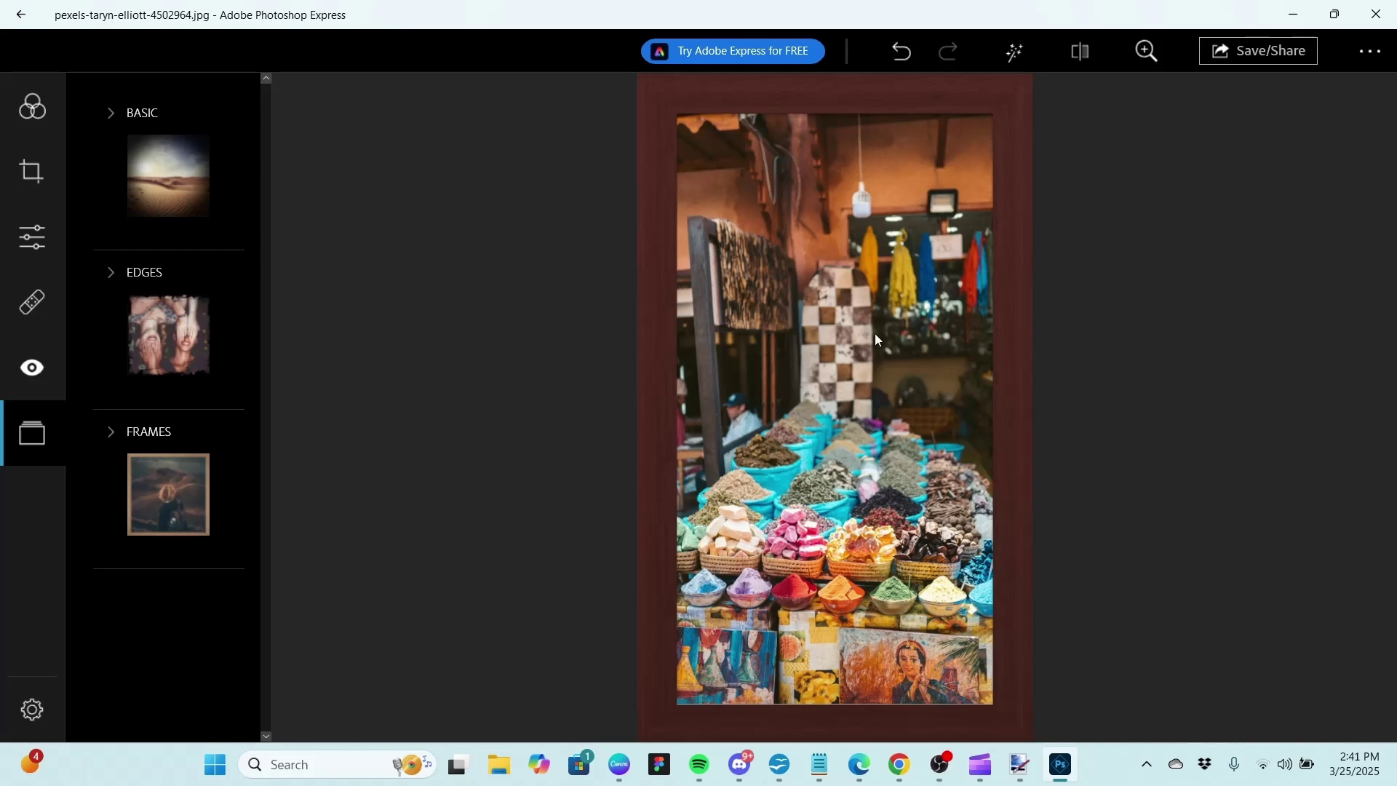
pyautogui.click(32, 108)
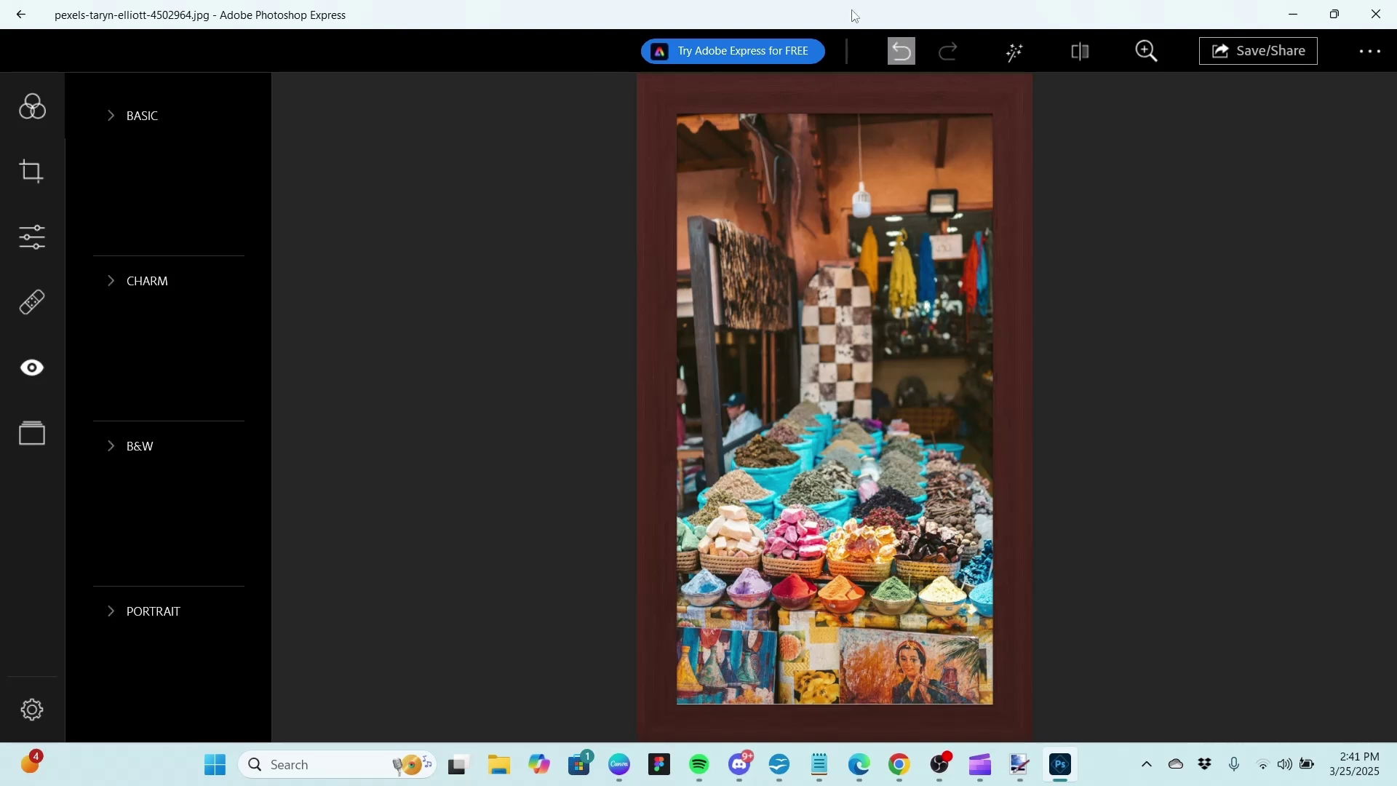
pyautogui.click(23, 16)
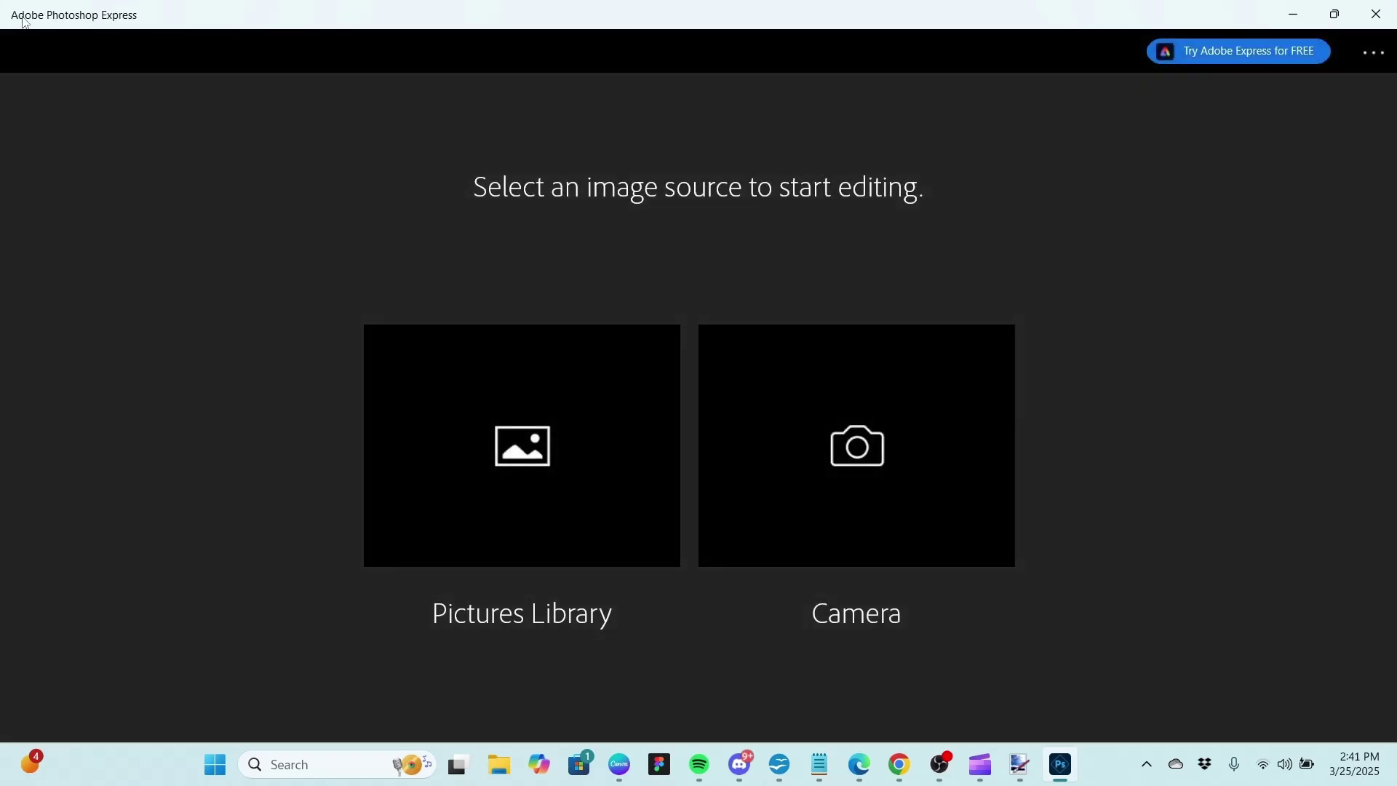
pyautogui.click(486, 453)
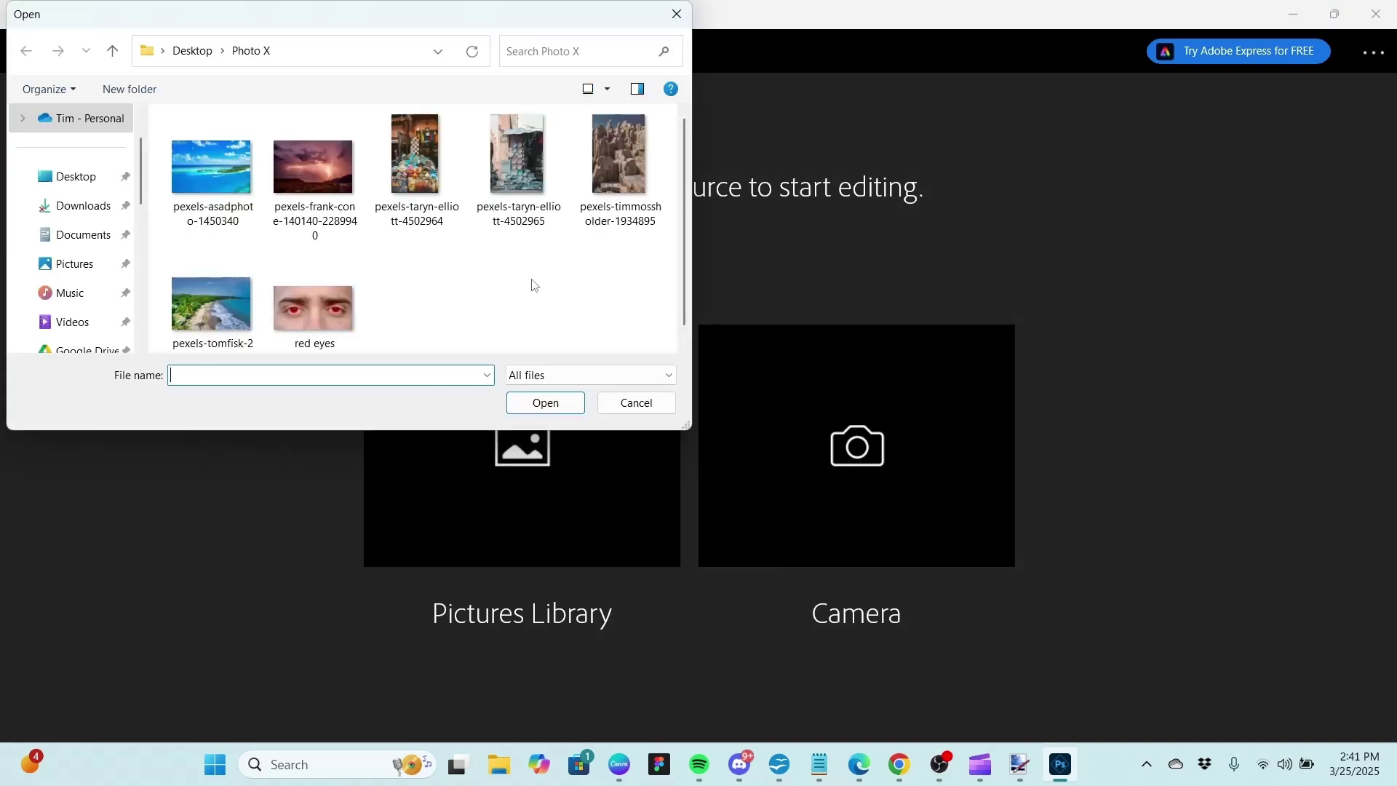
pyautogui.click(287, 163)
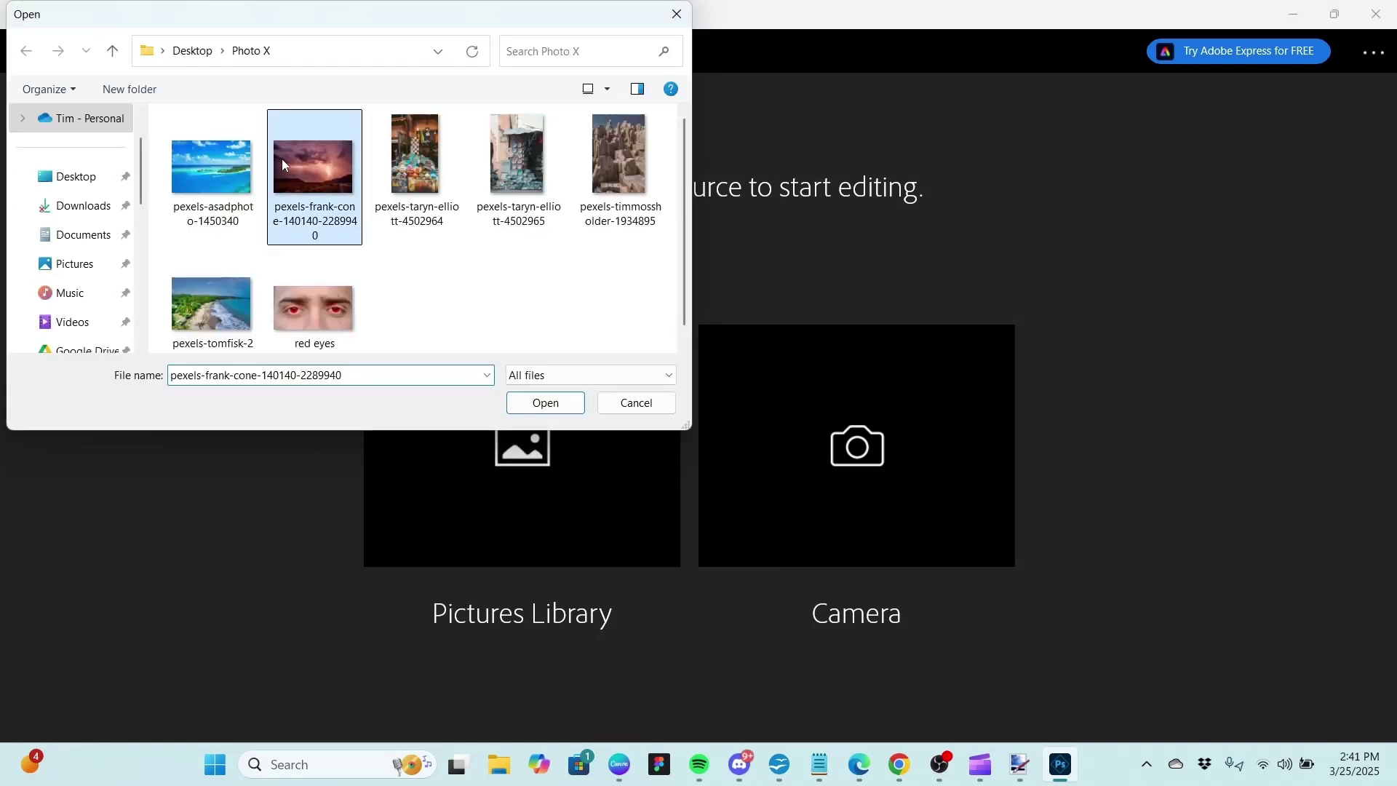
pyautogui.click(544, 406)
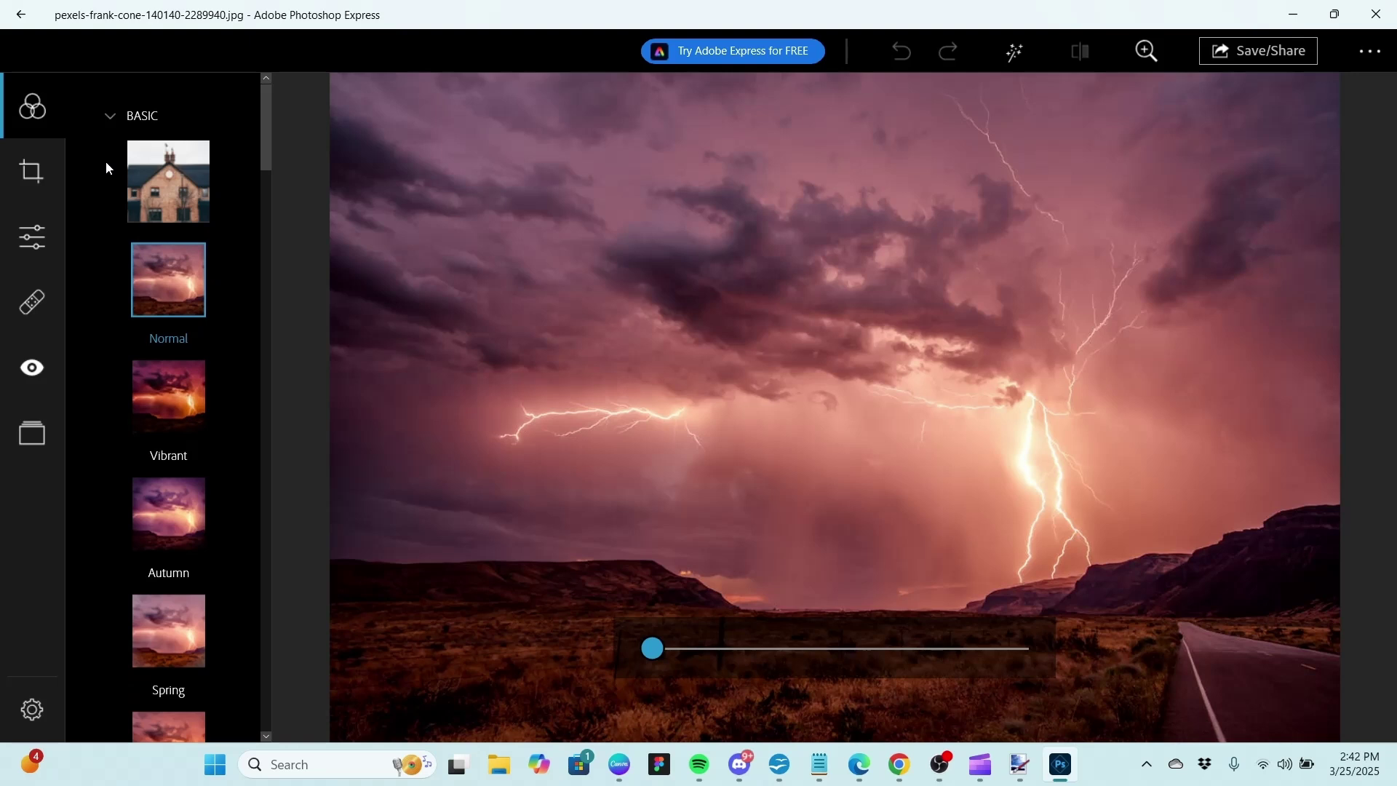
# Collapse the Basic looks, expand the B&W group and apply the SepiaIII look to the lightning photo
pyautogui.click(112, 117)
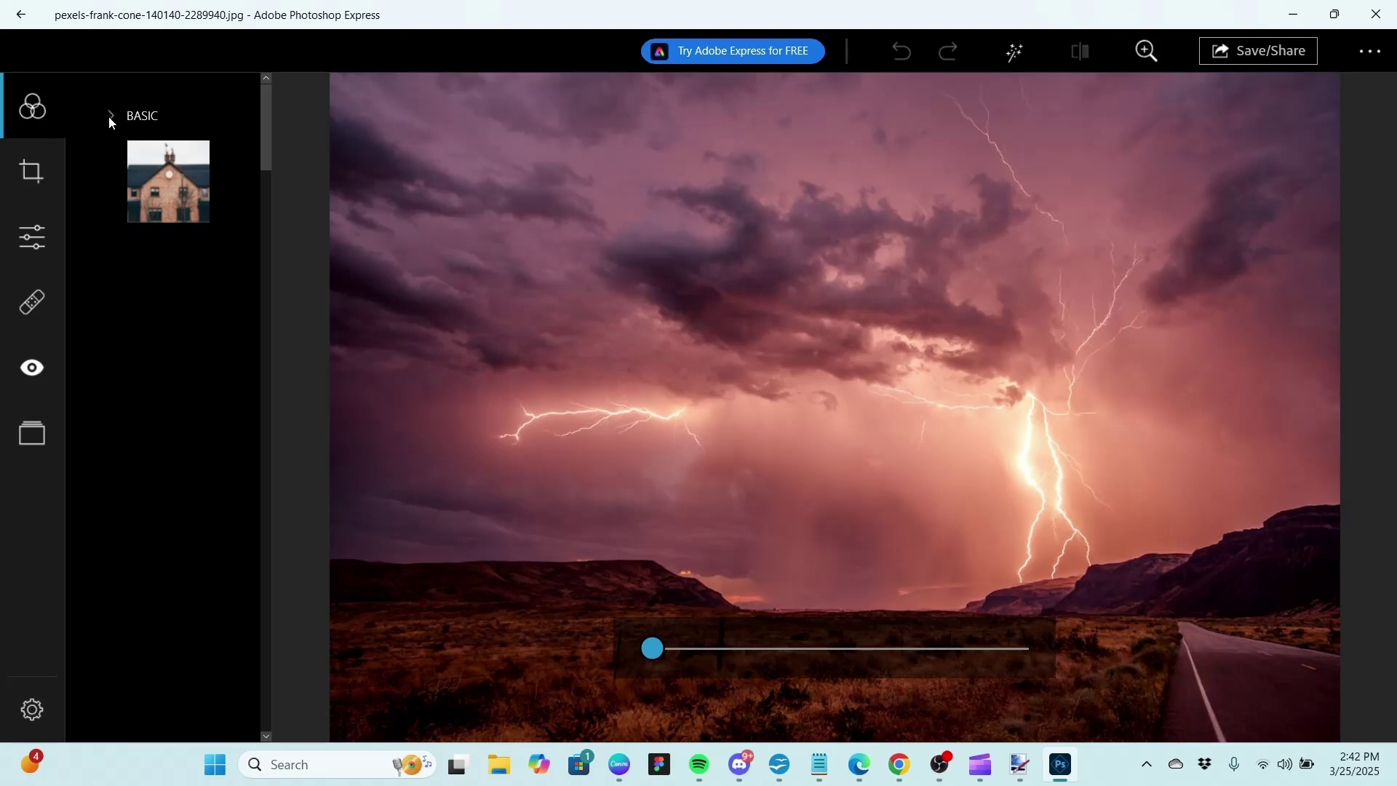
pyautogui.click(111, 118)
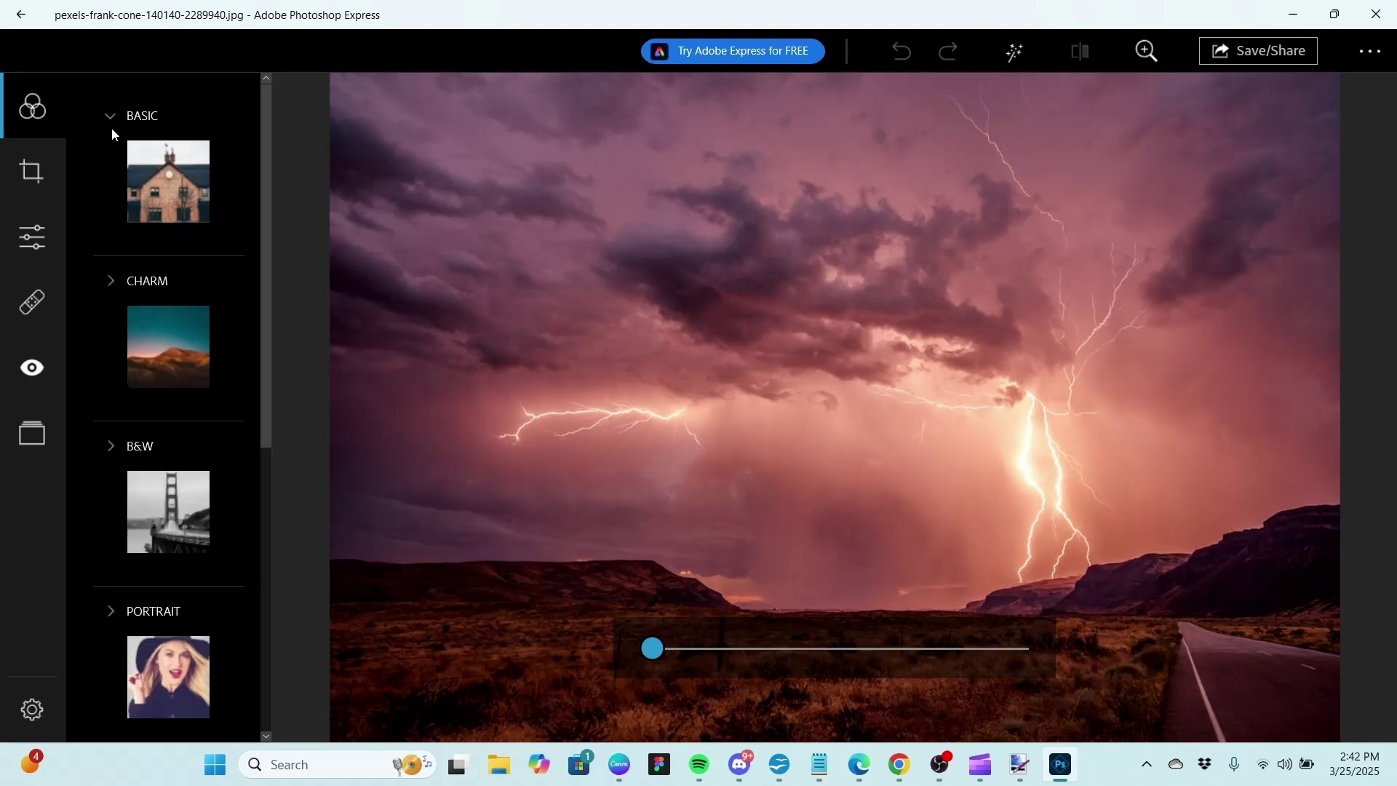
pyautogui.click(112, 445)
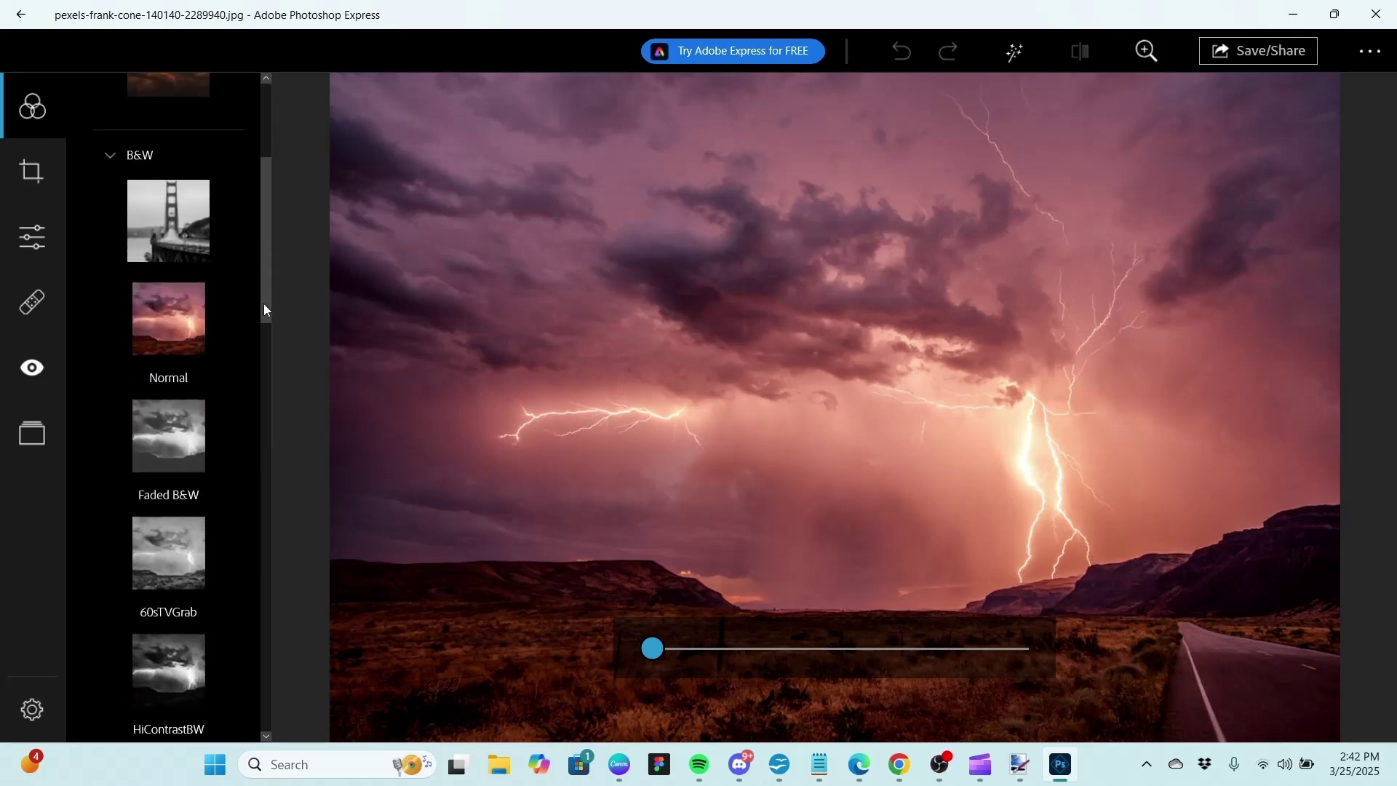
pyautogui.moveTo(271, 280); pyautogui.dragTo(259, 435)
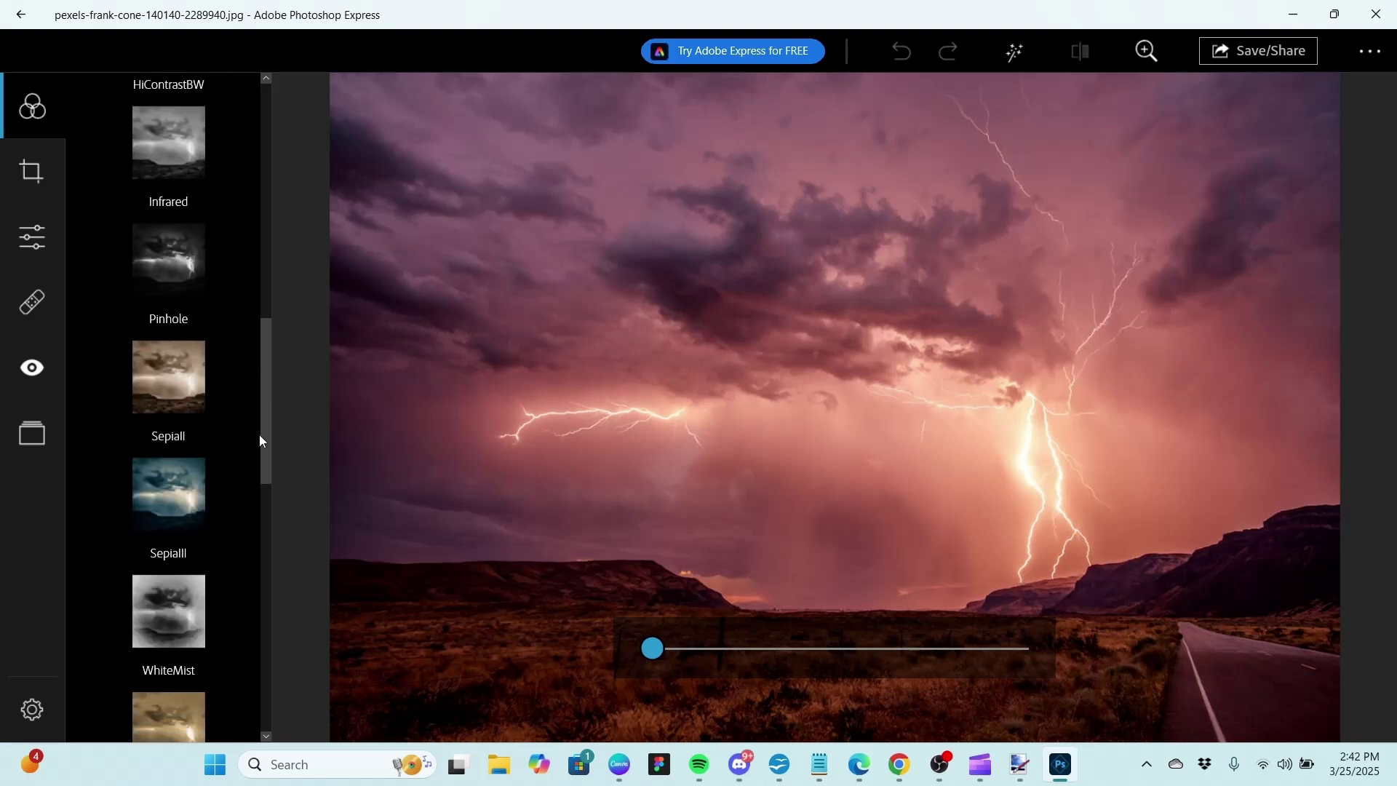
pyautogui.click(165, 494)
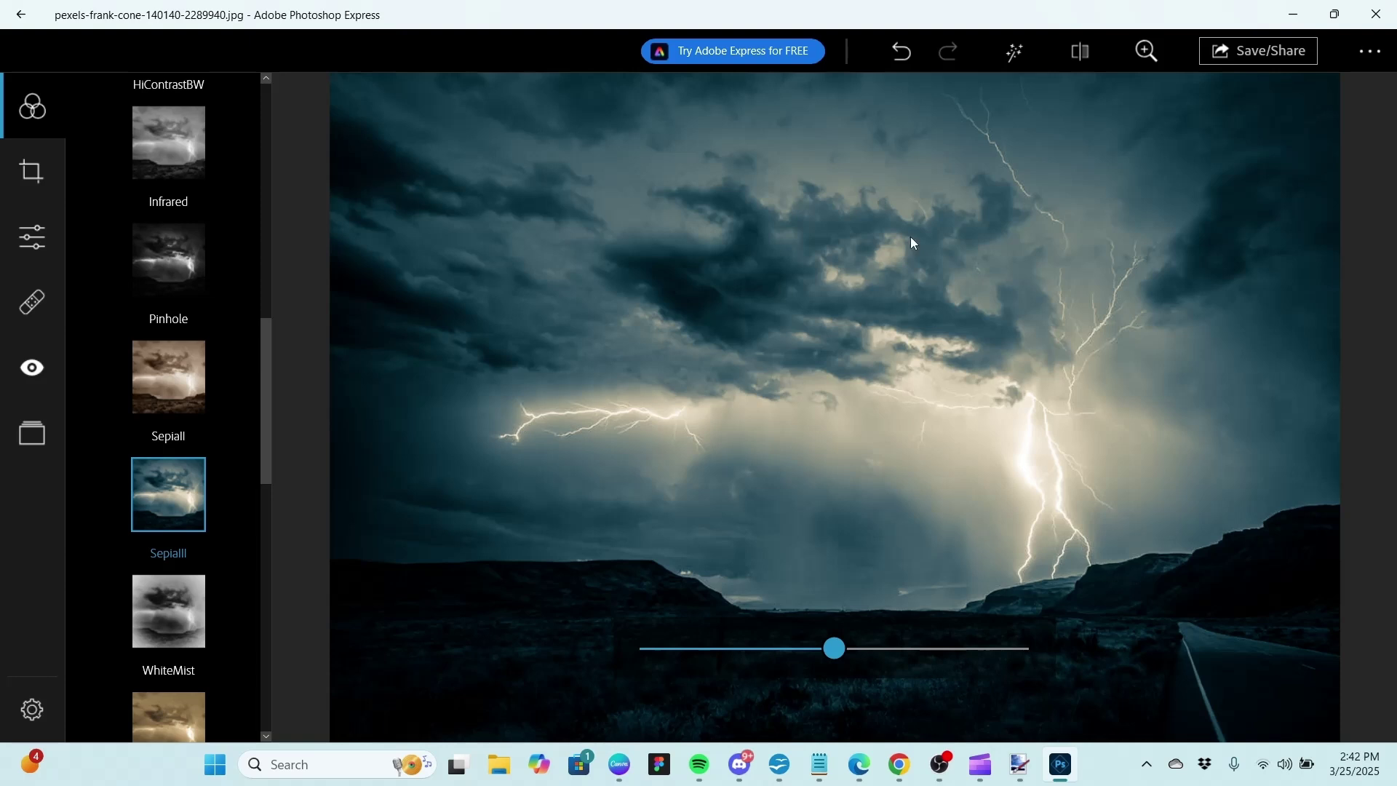
# Compare the SepiaIII version of the lightning photo with the original several times, returning to the edited version
pyautogui.click(1085, 53)
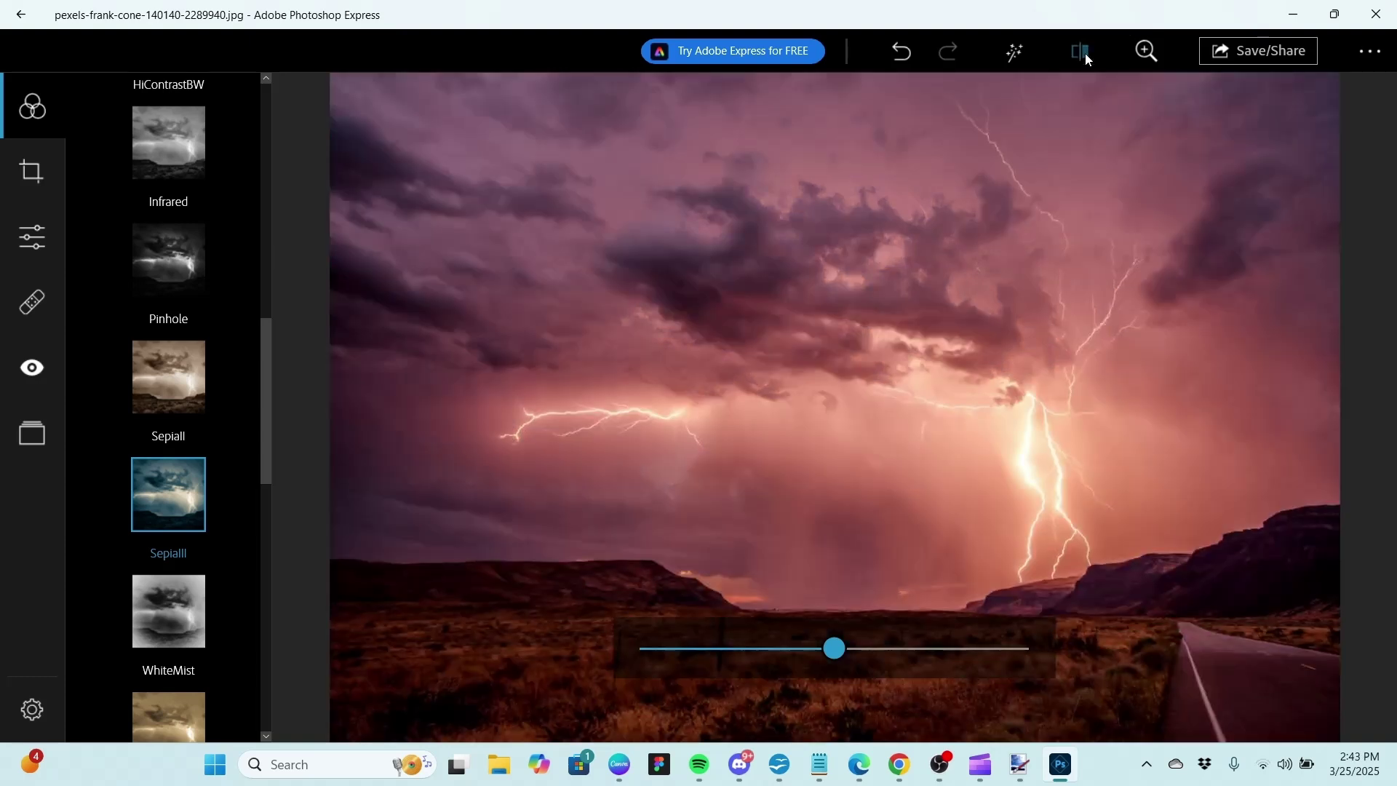
pyautogui.click(1085, 54)
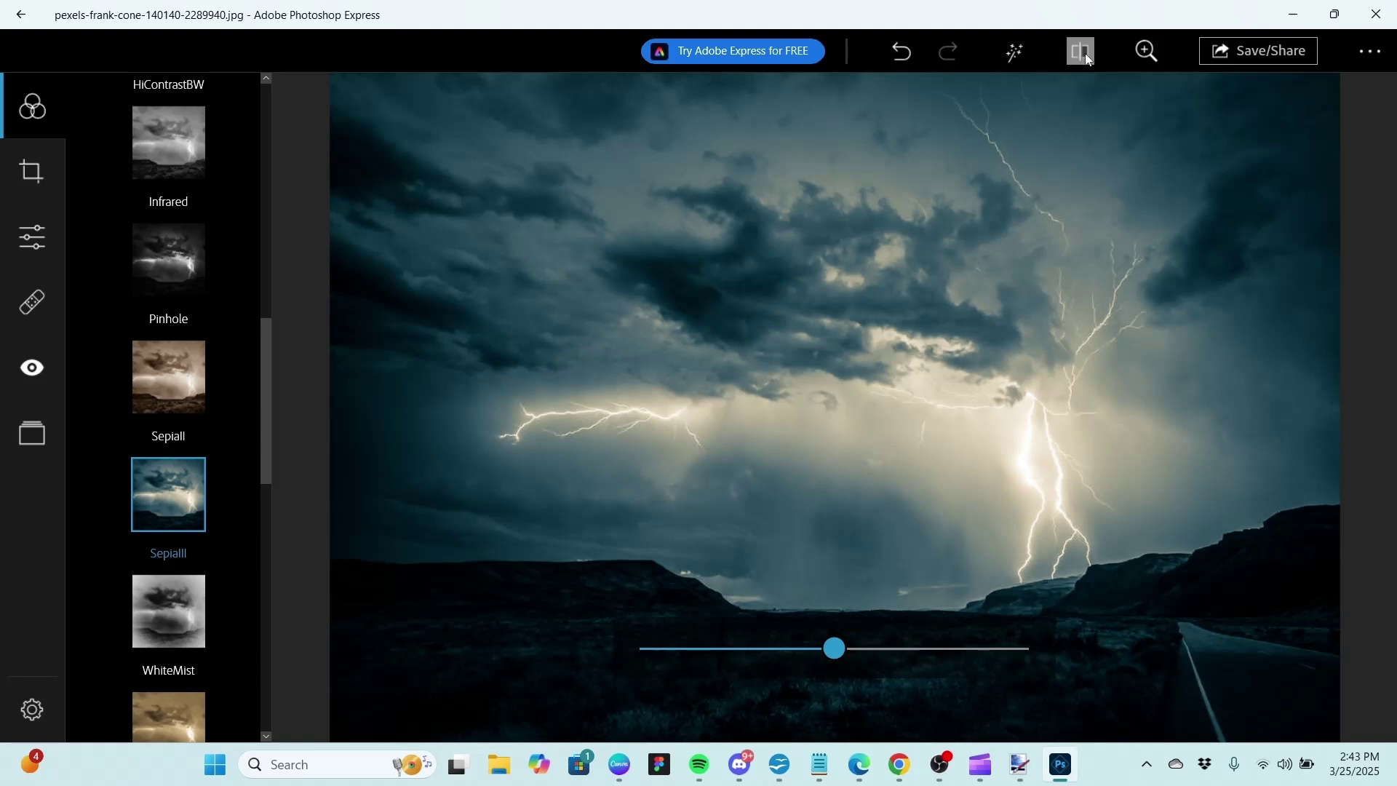
pyautogui.click(1084, 54)
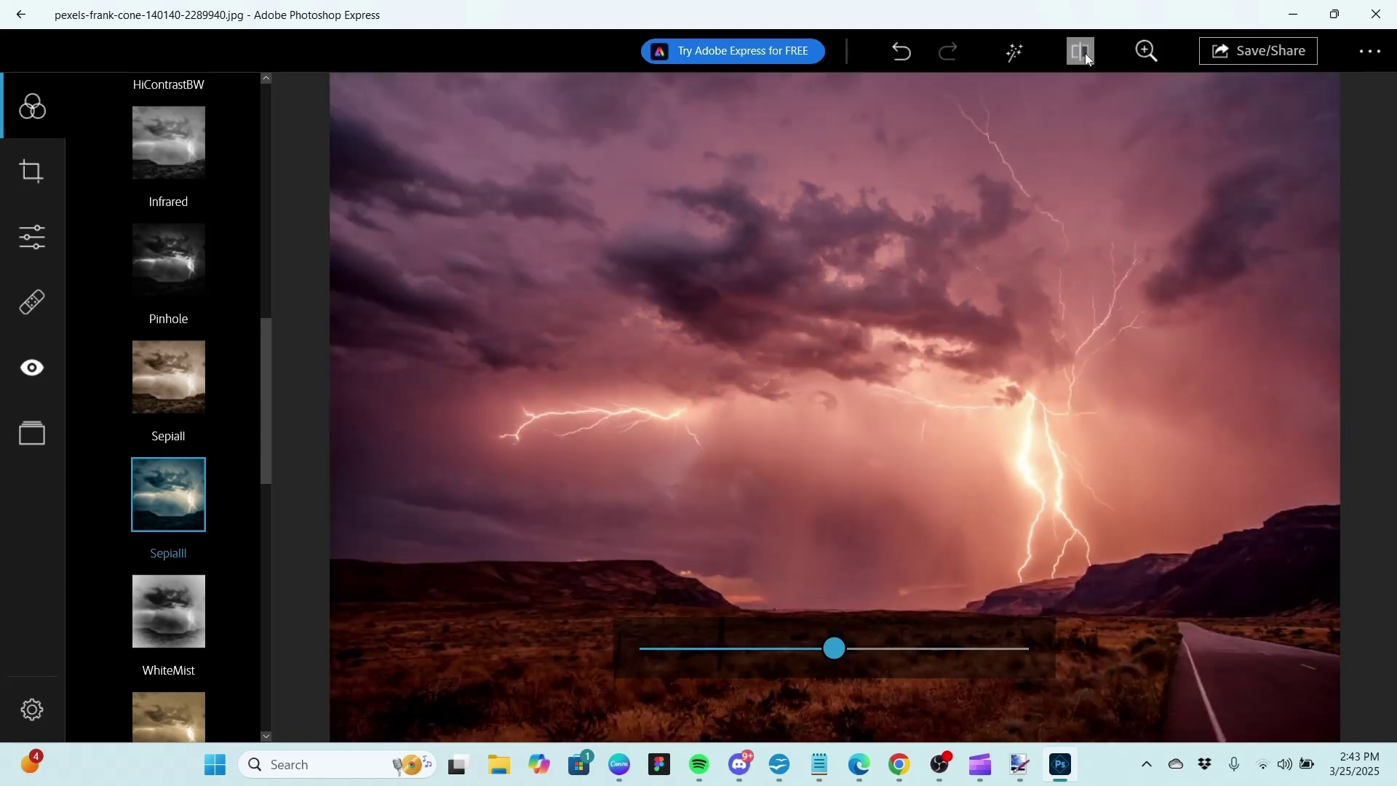
pyautogui.click(1084, 53)
pyautogui.click(1142, 57)
pyautogui.moveTo(1097, 100); pyautogui.dragTo(901, 138)
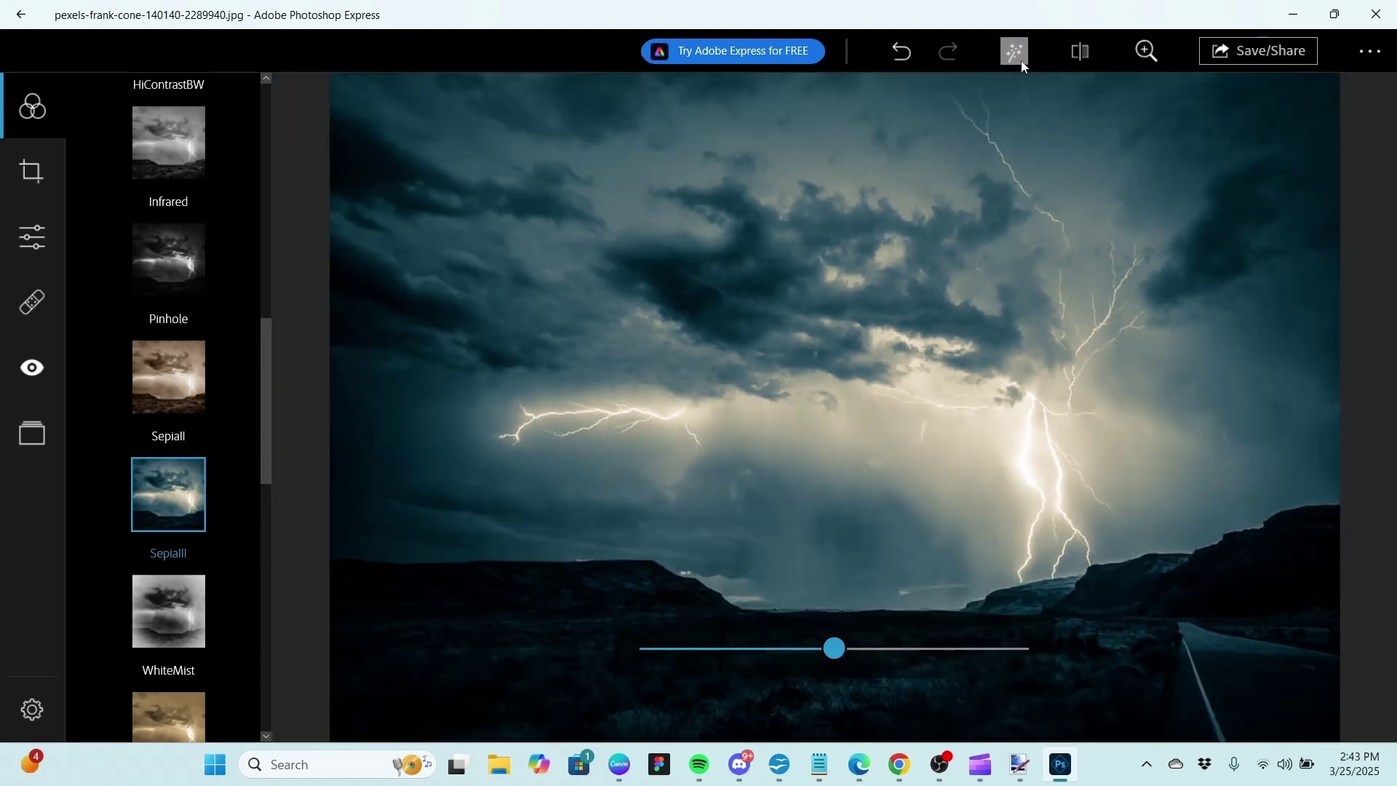
pyautogui.click(1084, 51)
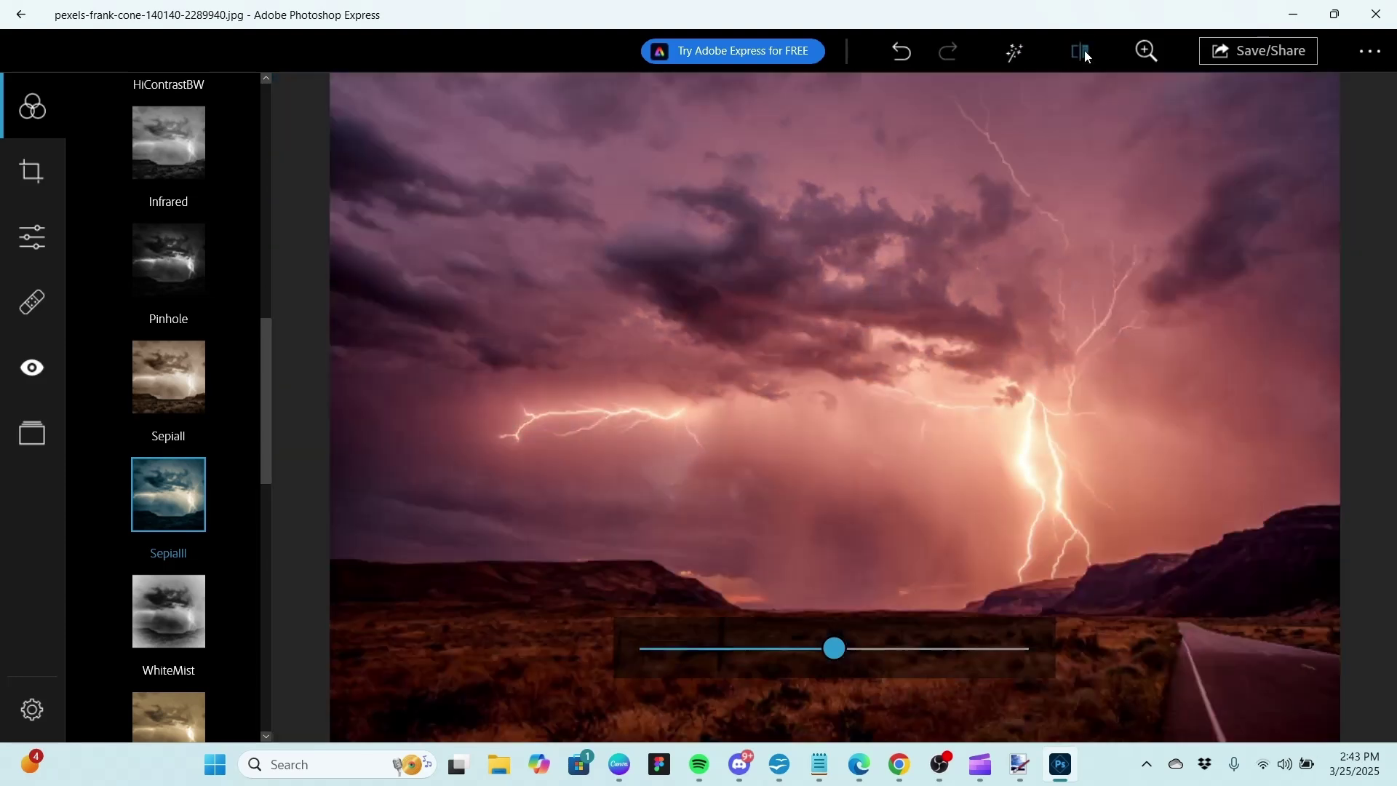
pyautogui.click(1017, 54)
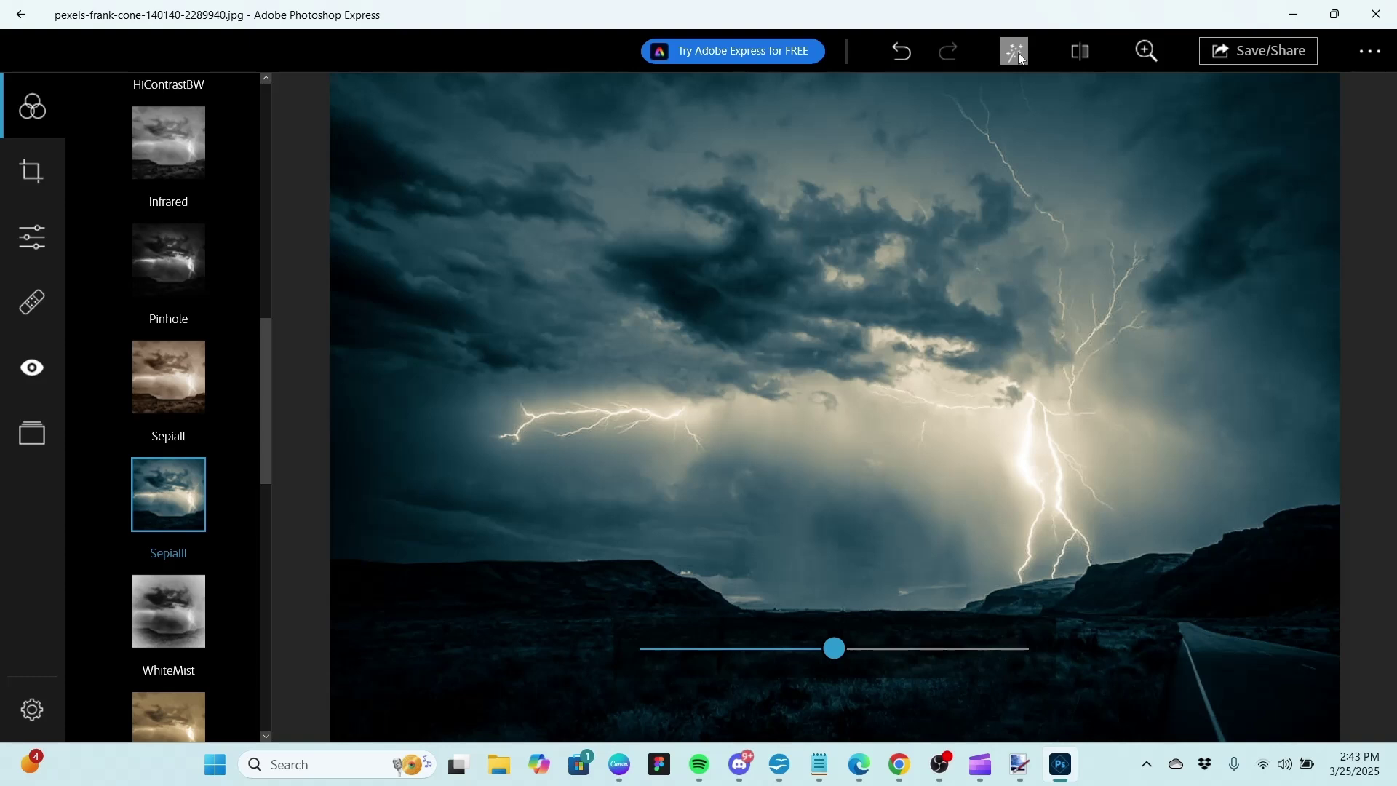
# View and close the list of additional app options, and check the Save/Share option for the lightning photo
pyautogui.click(1370, 51)
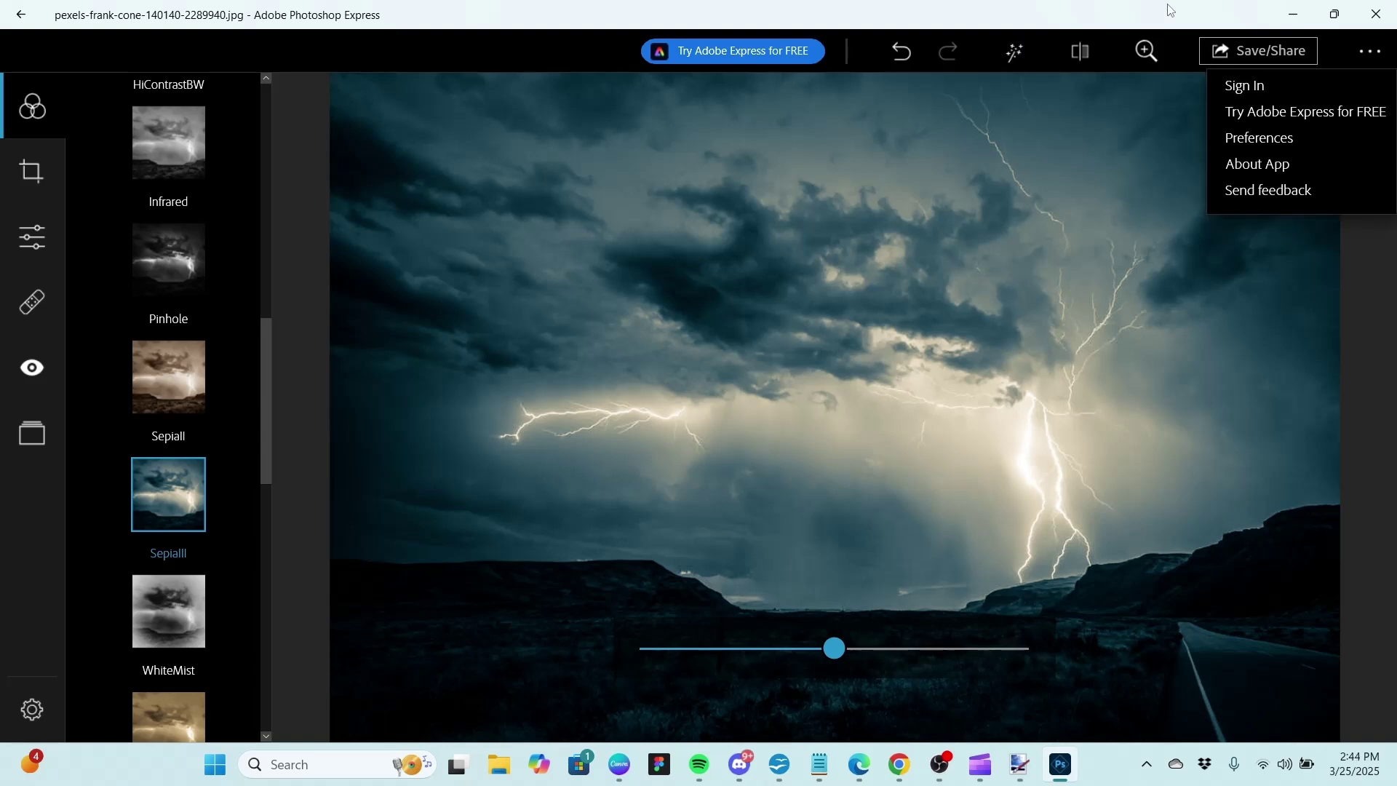
pyautogui.click(831, 90)
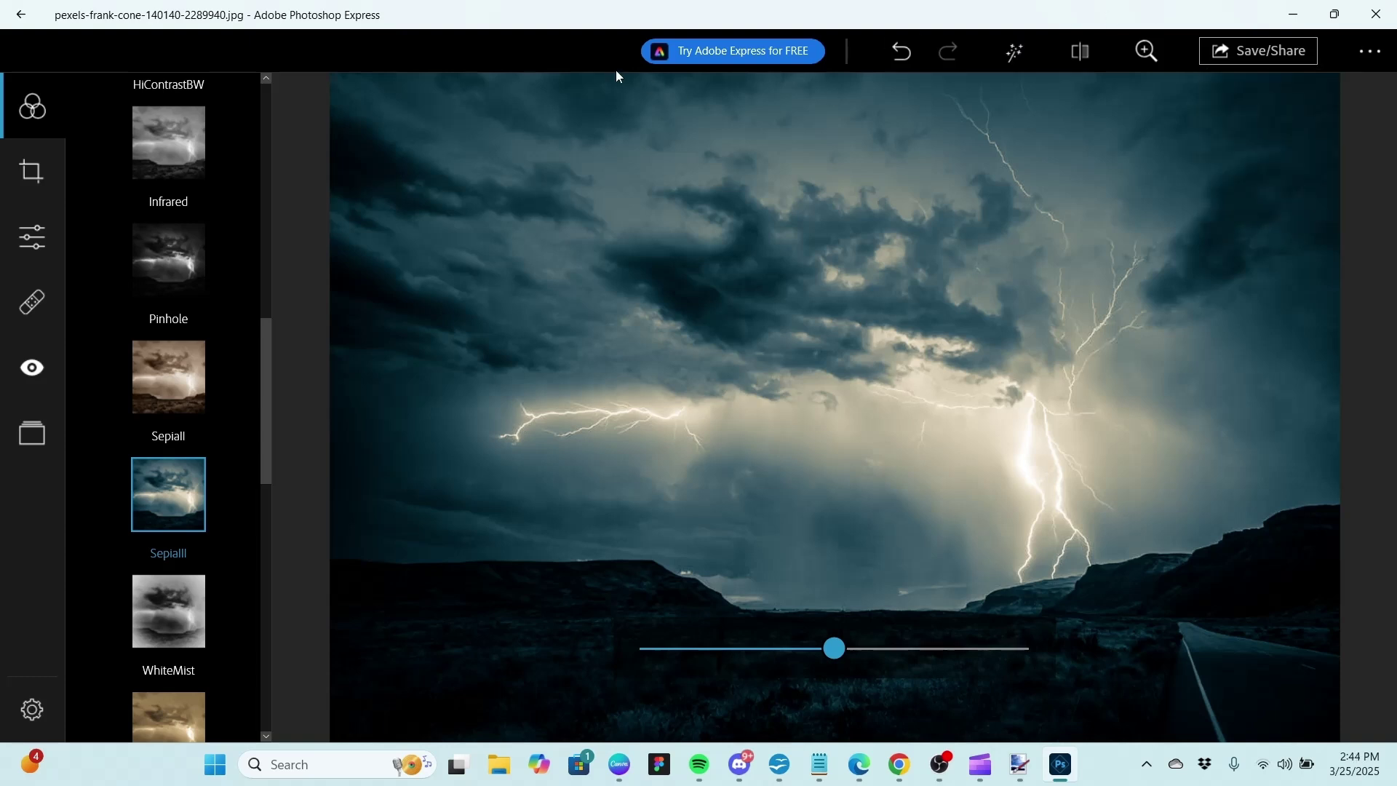
pyautogui.click(1255, 63)
pyautogui.click(1265, 767)
pyautogui.click(1265, 767)
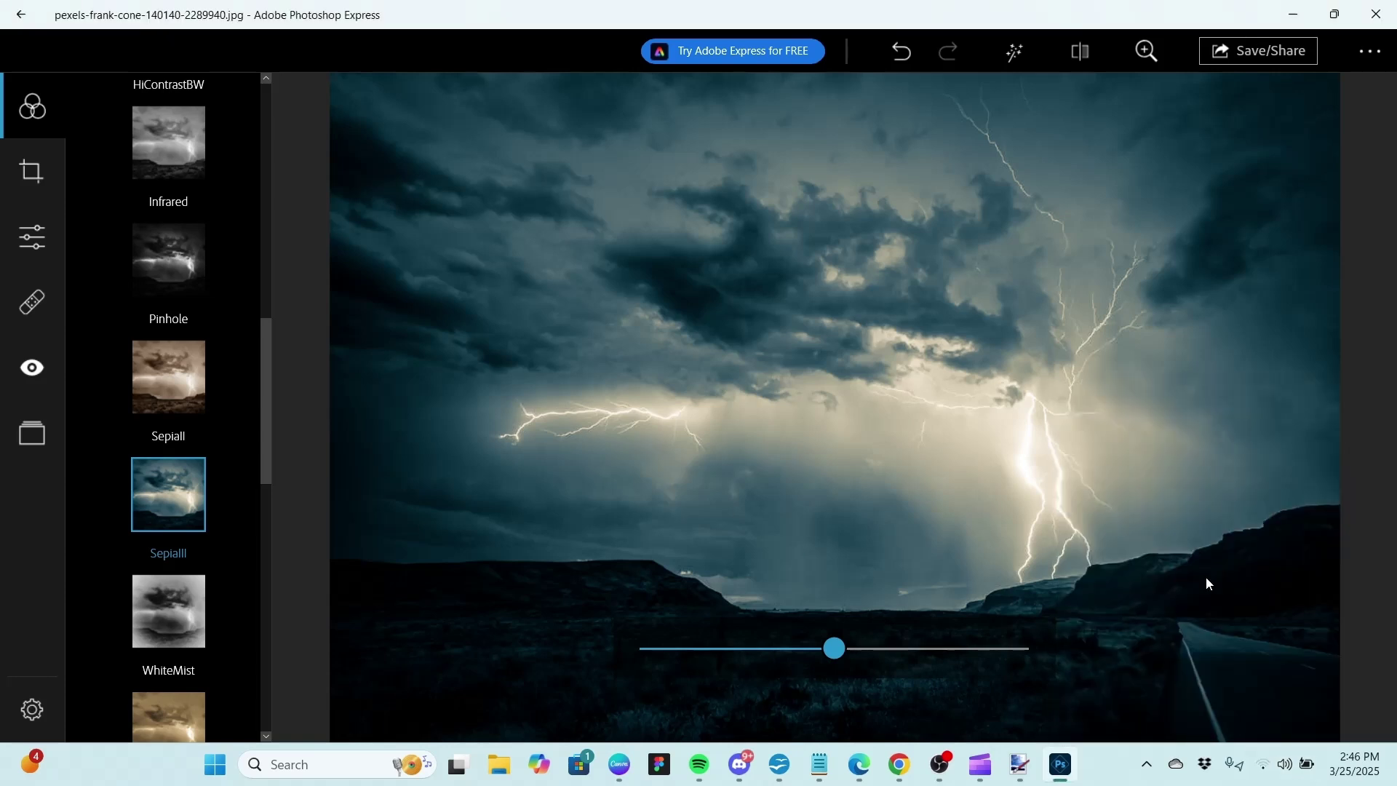